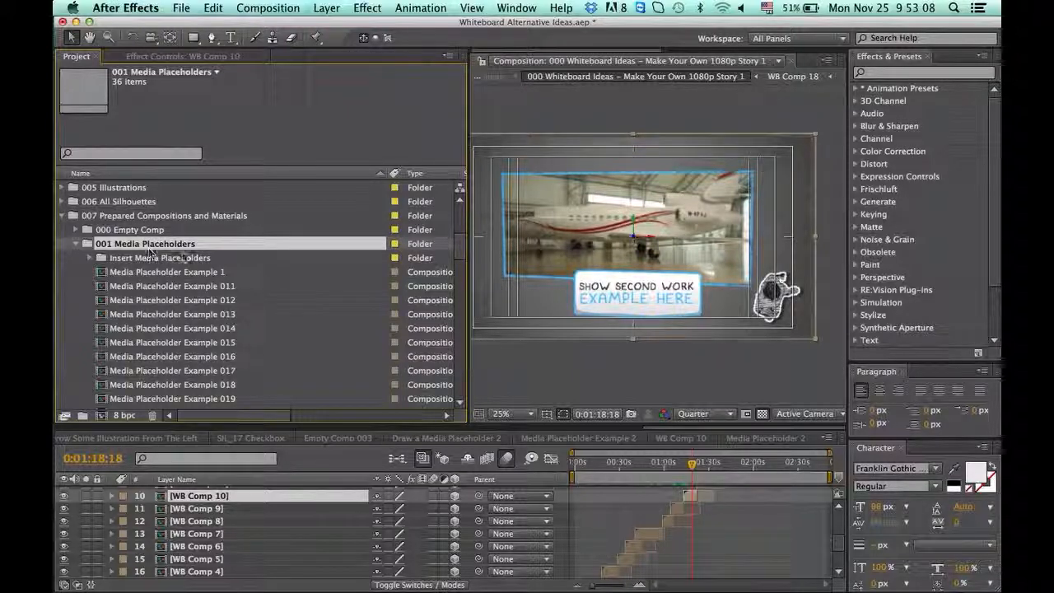
Collapse the 001 Media Placeholders folder and look through the contents of the 007 Prepared Compositions and Materials folder and the main compositions
{"action": "scroll", "coordinate": [136, 252], "scroll_direction": "down", "scroll_amount": 2}
{"action": "left_click", "coordinate": [75, 215]}
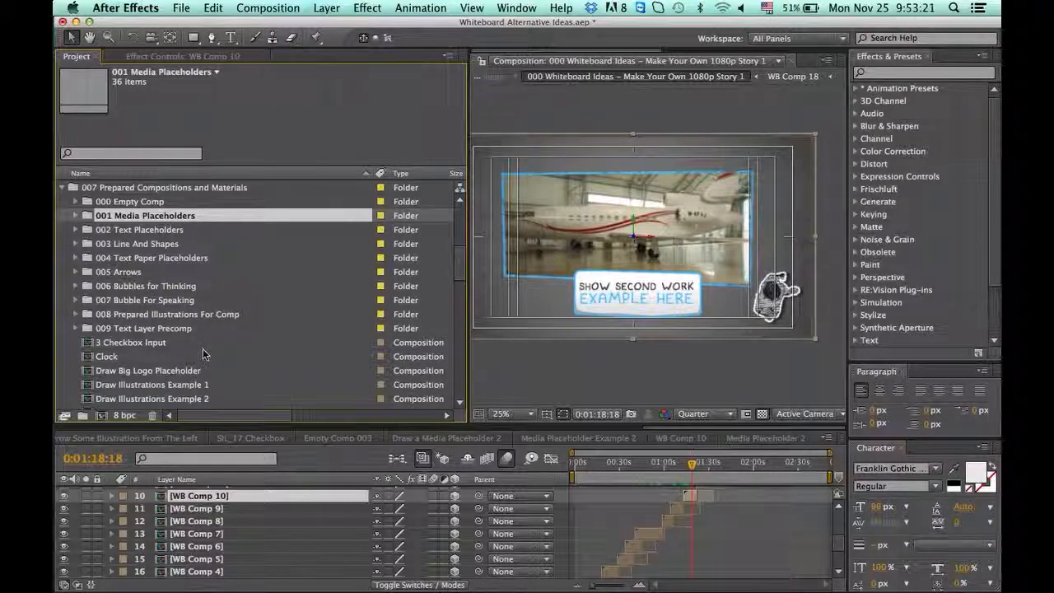
{"action": "scroll", "coordinate": [204, 355], "scroll_direction": "down", "scroll_amount": 4}
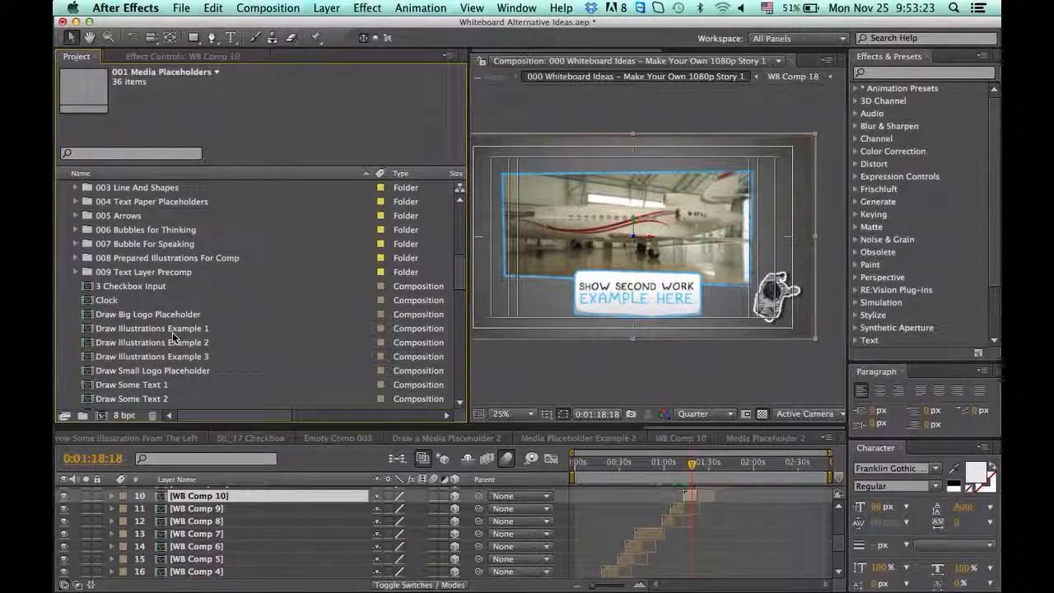
{"action": "scroll", "coordinate": [190, 338], "scroll_direction": "down", "scroll_amount": 4}
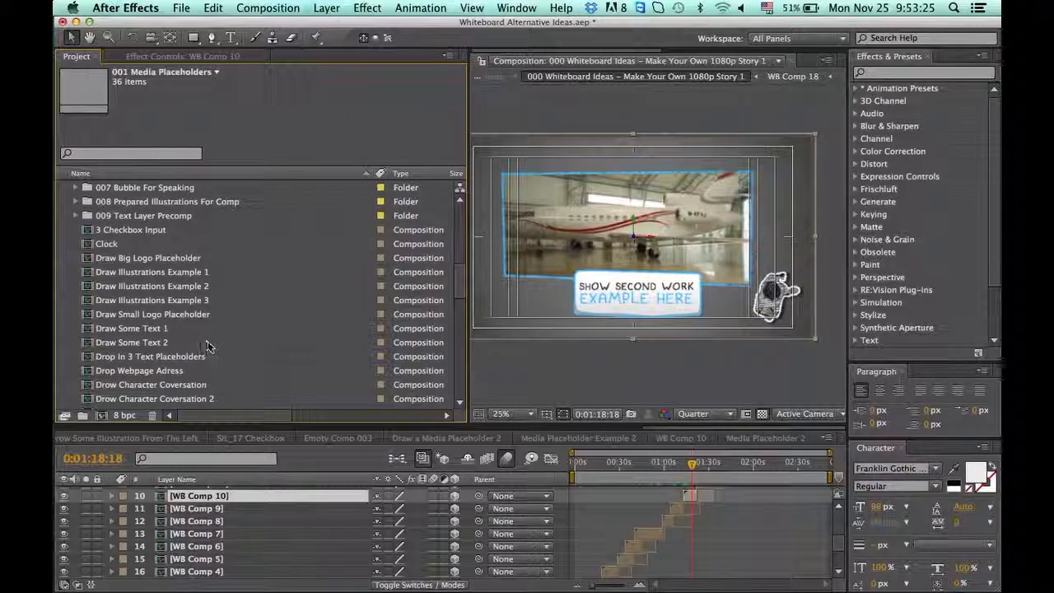
{"action": "scroll", "coordinate": [190, 354], "scroll_direction": "down", "scroll_amount": 1}
{"action": "scroll", "coordinate": [147, 379], "scroll_direction": "down", "scroll_amount": 3}
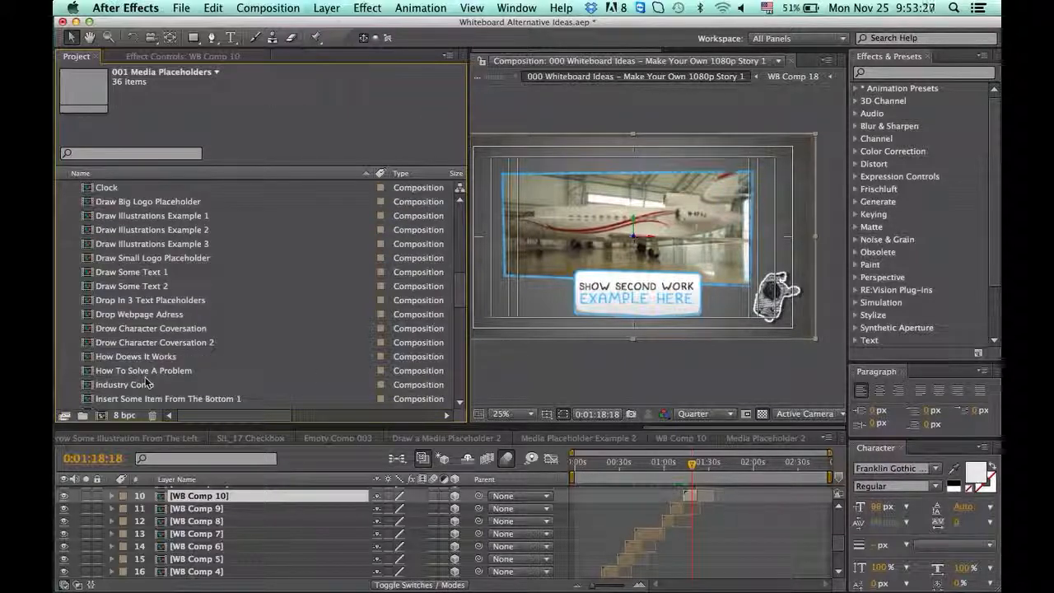
{"action": "scroll", "coordinate": [251, 272], "scroll_direction": "up", "scroll_amount": 2}
{"action": "scroll", "coordinate": [255, 278], "scroll_direction": "down", "scroll_amount": 5}
{"action": "scroll", "coordinate": [257, 292], "scroll_direction": "up", "scroll_amount": 20}
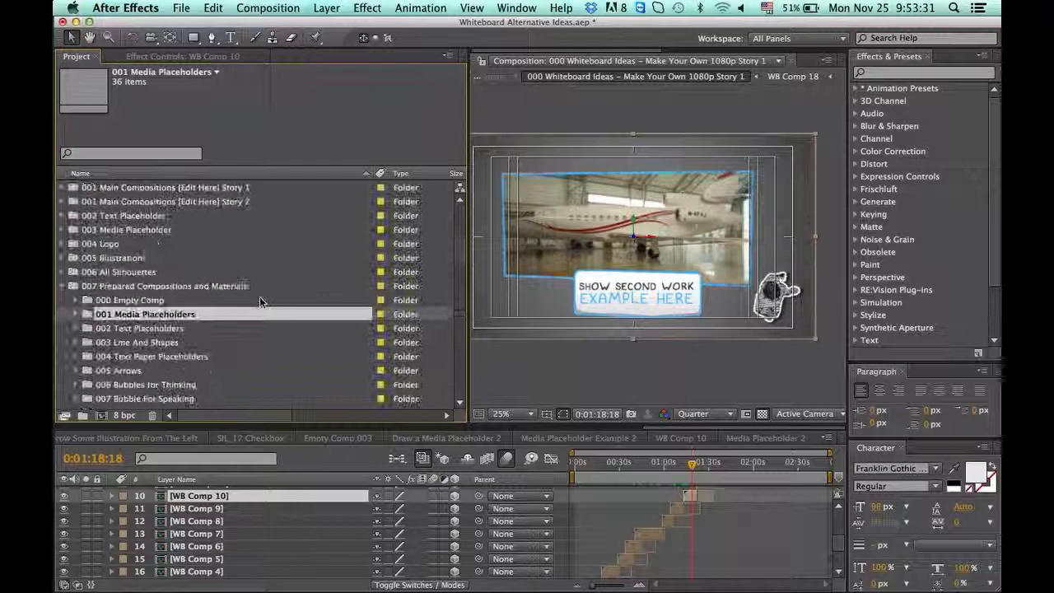
{"action": "scroll", "coordinate": [165, 259], "scroll_direction": "up", "scroll_amount": 7}
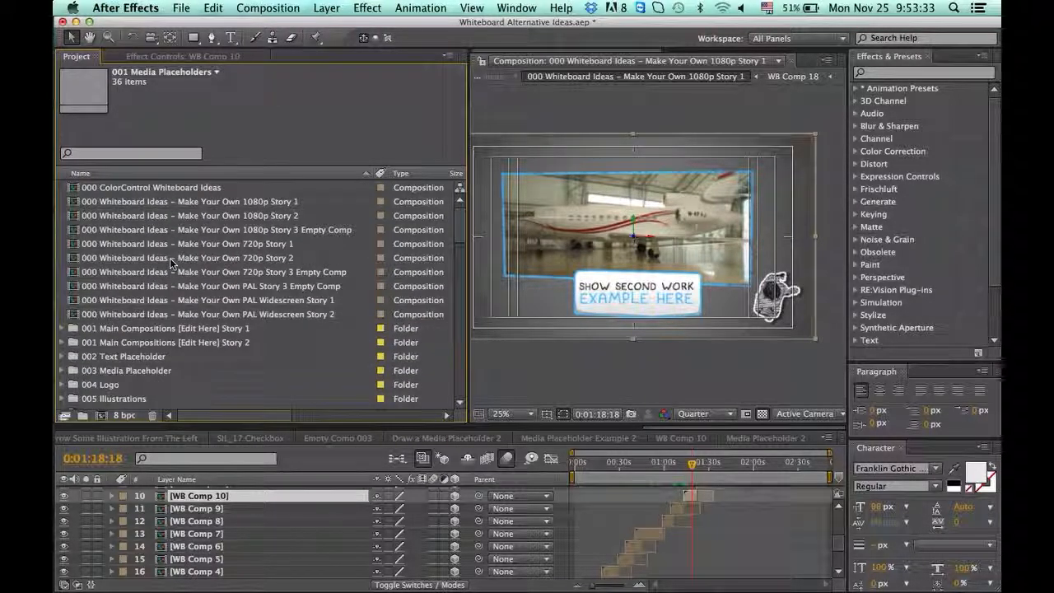
{"action": "scroll", "coordinate": [171, 258], "scroll_direction": "down", "scroll_amount": 20}
{"action": "scroll", "coordinate": [175, 286], "scroll_direction": "up", "scroll_amount": 2}
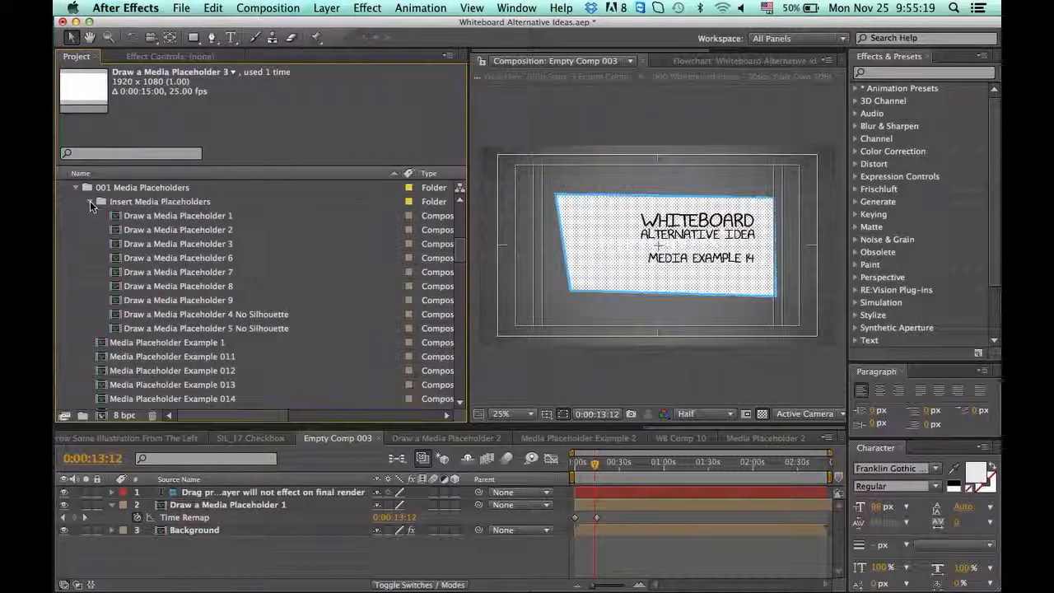
Collapse the Insert Media Placeholders and 001 Media Placeholders folders and expand the 002 Text Placeholders folder
{"action": "scroll", "coordinate": [121, 221], "scroll_direction": "down", "scroll_amount": 1}
{"action": "scroll", "coordinate": [114, 239], "scroll_direction": "up", "scroll_amount": 1}
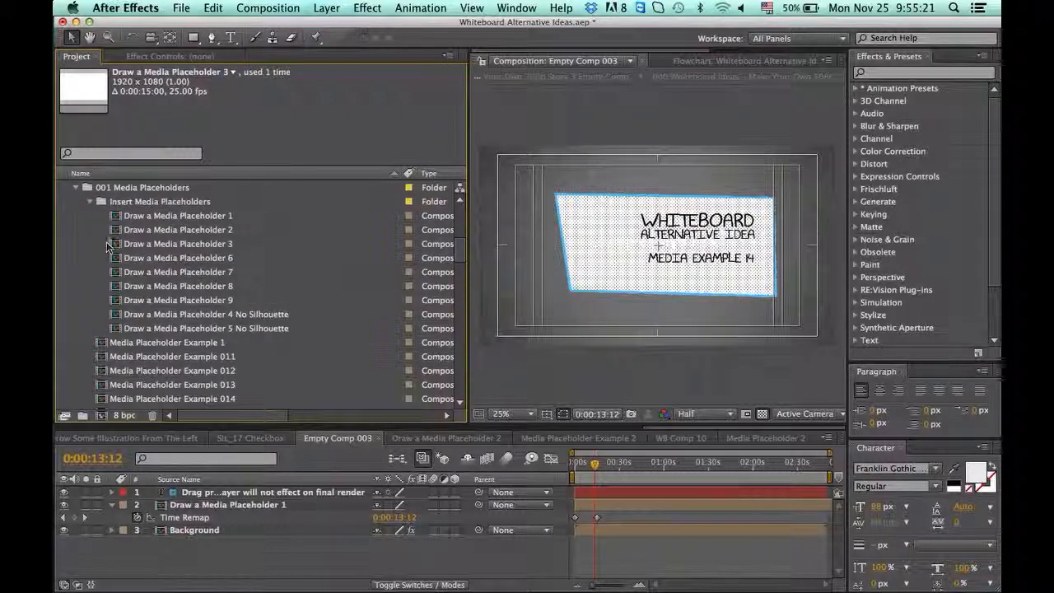
{"action": "left_click", "coordinate": [91, 203]}
{"action": "left_click", "coordinate": [77, 188]}
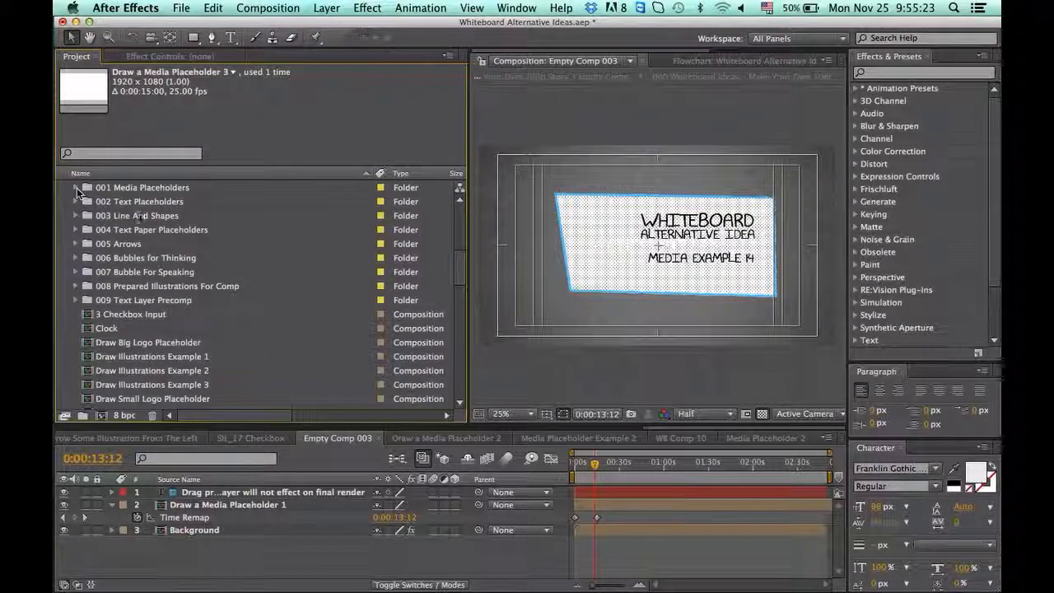
{"action": "left_click", "coordinate": [82, 202]}
{"action": "left_click", "coordinate": [76, 202]}
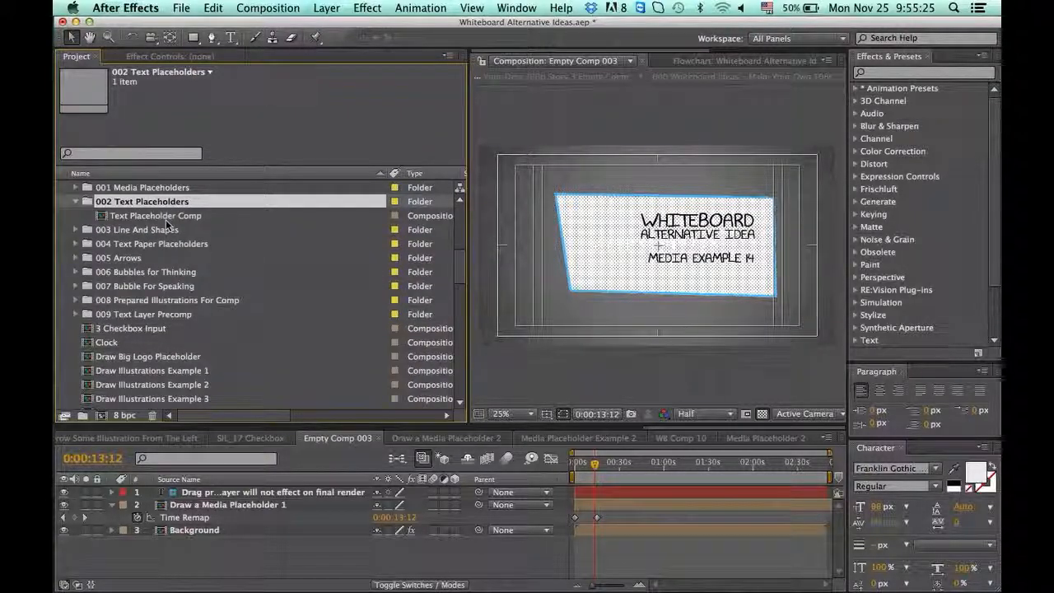
Delete the Draw a Media Placeholder 1 layer from Empty Comp 003
{"action": "left_click", "coordinate": [609, 507]}
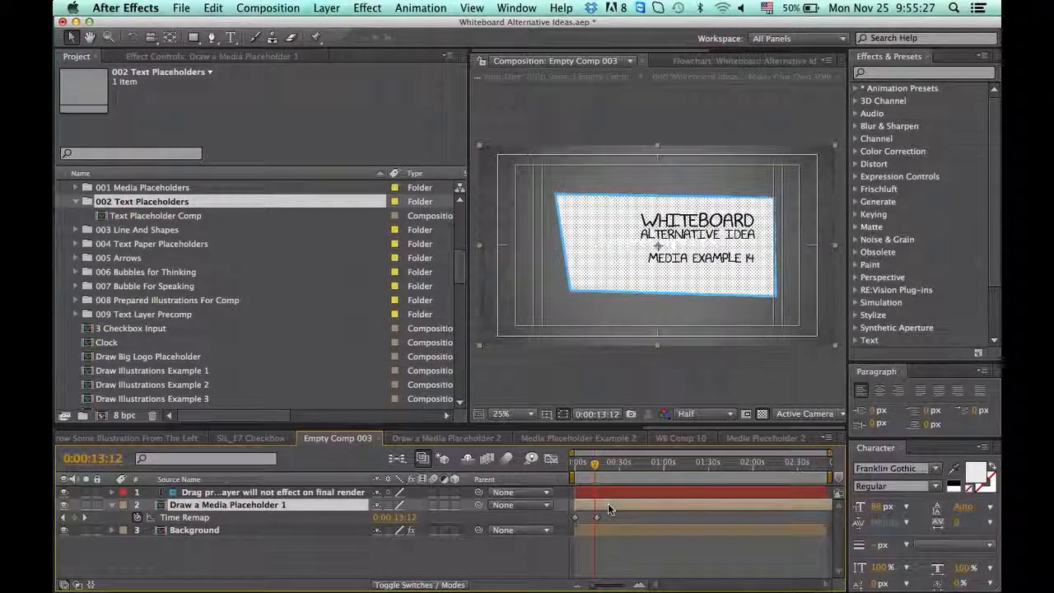
{"action": "key", "text": "Delete"}
Try Text Placeholder Comp as the topmost layer of Empty Comp 003, preview it at the timeline start and delete the layer
{"action": "left_click", "coordinate": [156, 215]}
{"action": "left_click_drag", "start_coordinate": [262, 495], "coordinate": [255, 494]}
{"action": "left_click_drag", "start_coordinate": [585, 465], "coordinate": [575, 471]}
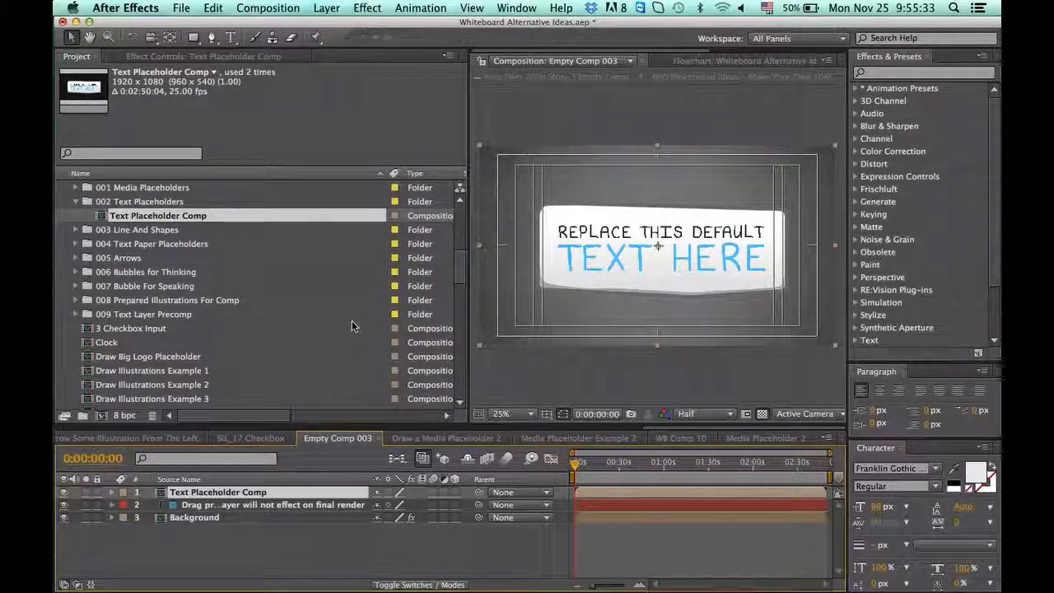
{"action": "key", "text": "Delete"}
Add Insert Some Text Placeholder Bottom from the Insert Text Paper folder in 004 Text Paper Placeholders at the start of Empty Comp 003, above Background
{"action": "scroll", "coordinate": [94, 210], "scroll_direction": "up", "scroll_amount": 3}
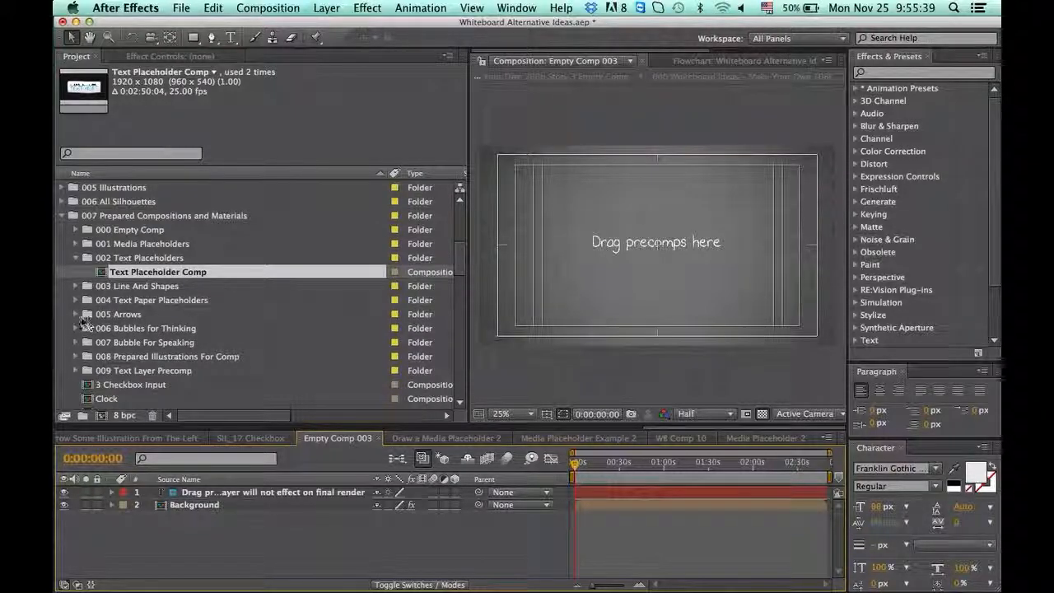
{"action": "left_click", "coordinate": [75, 301]}
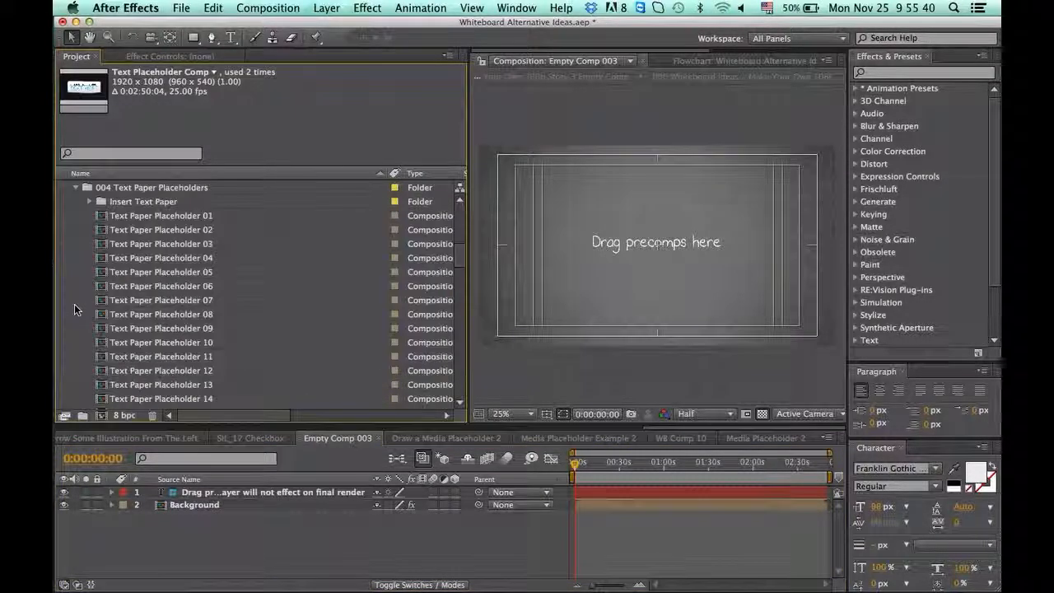
{"action": "left_click", "coordinate": [90, 202]}
{"action": "left_click_drag", "start_coordinate": [181, 201], "coordinate": [581, 499]}
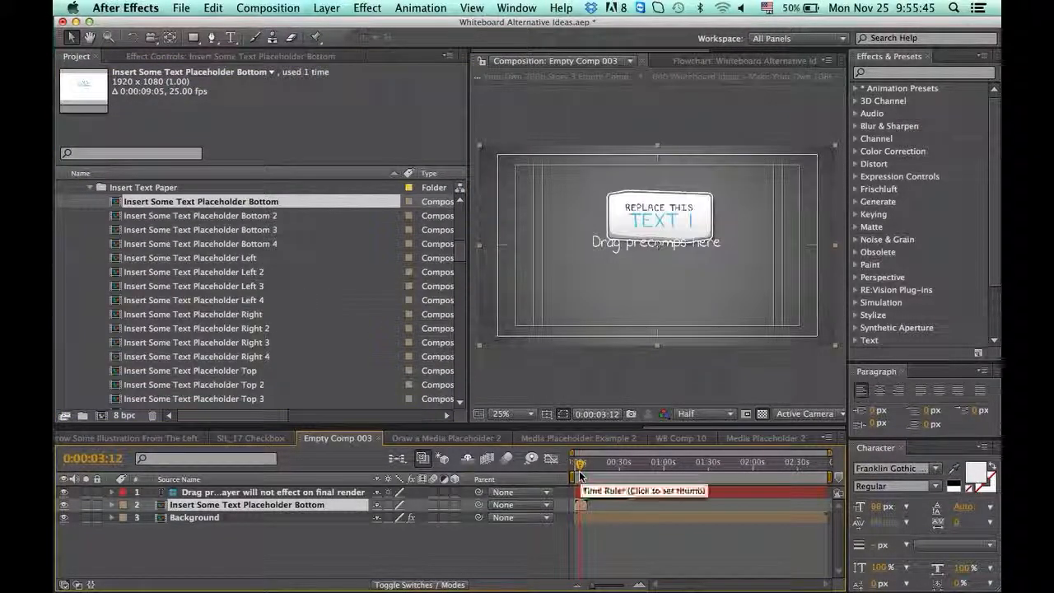
Examine where the 004 Text Paper Placeholders folder and its Insert Text Paper subfolder sit within 007 Prepared Compositions and Materials
{"action": "scroll", "coordinate": [198, 282], "scroll_direction": "up", "scroll_amount": 4}
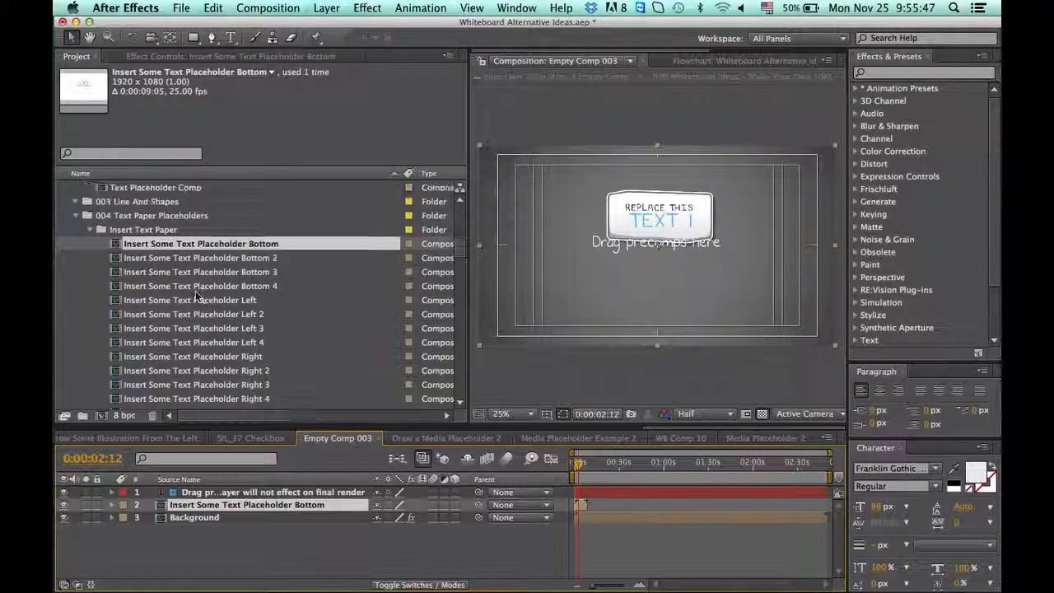
{"action": "scroll", "coordinate": [156, 282], "scroll_direction": "up", "scroll_amount": 2}
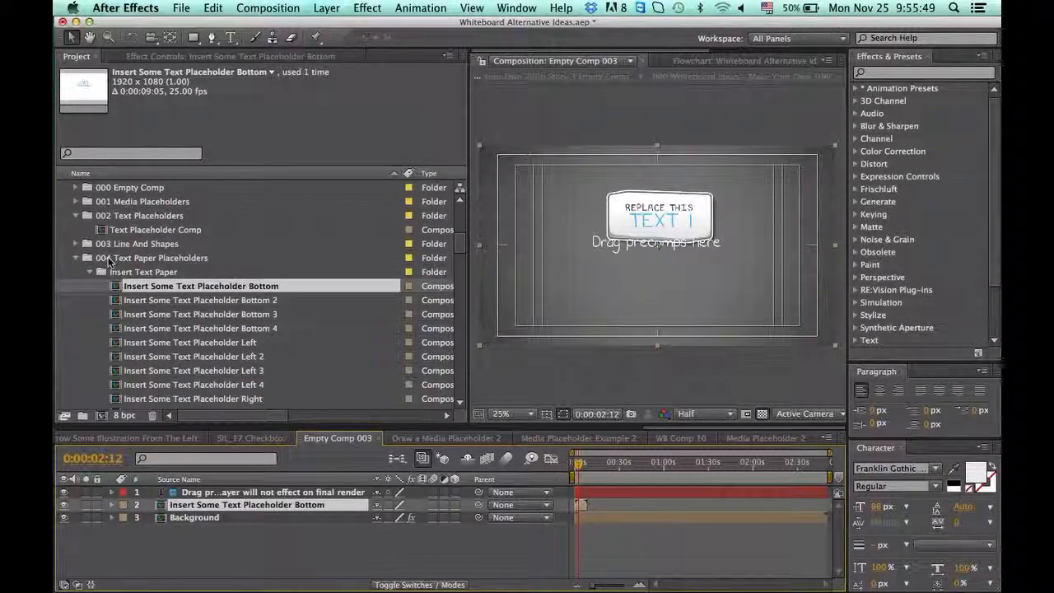
{"action": "left_click", "coordinate": [109, 261]}
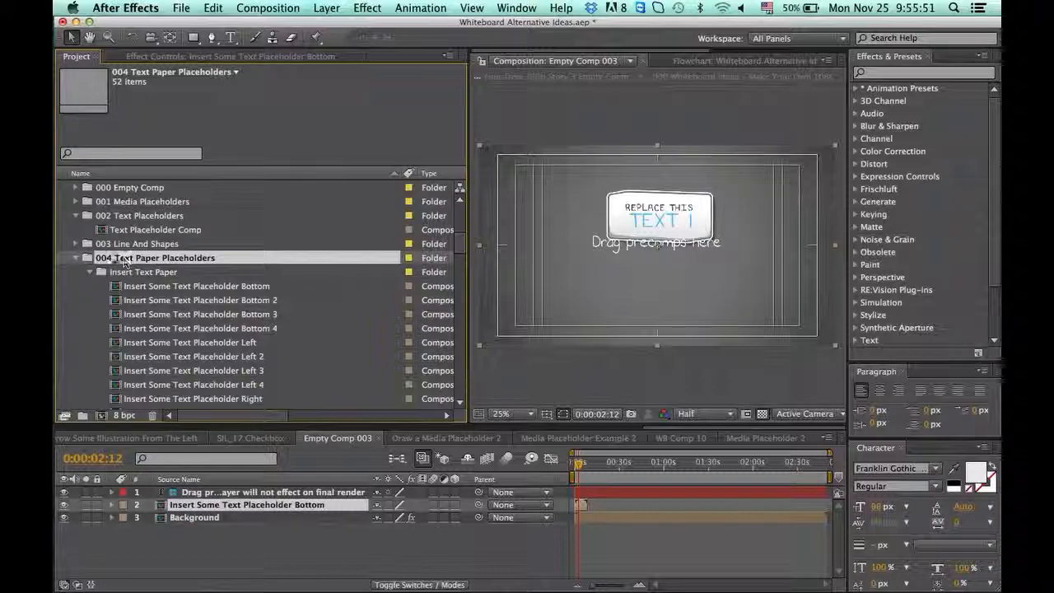
{"action": "scroll", "coordinate": [147, 264], "scroll_direction": "up", "scroll_amount": 1}
{"action": "left_click", "coordinate": [118, 190]}
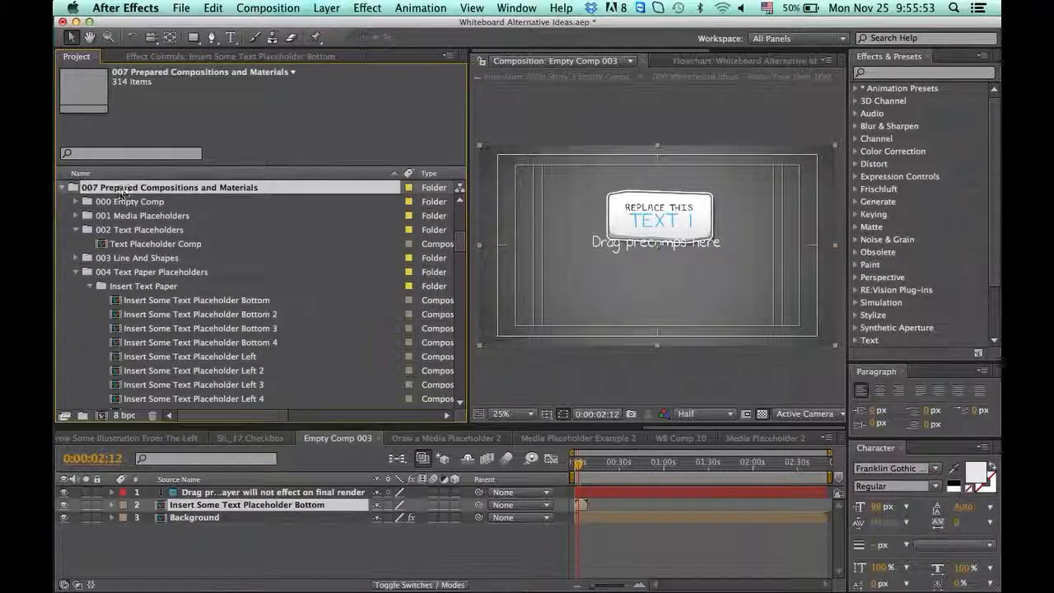
{"action": "left_click", "coordinate": [147, 272]}
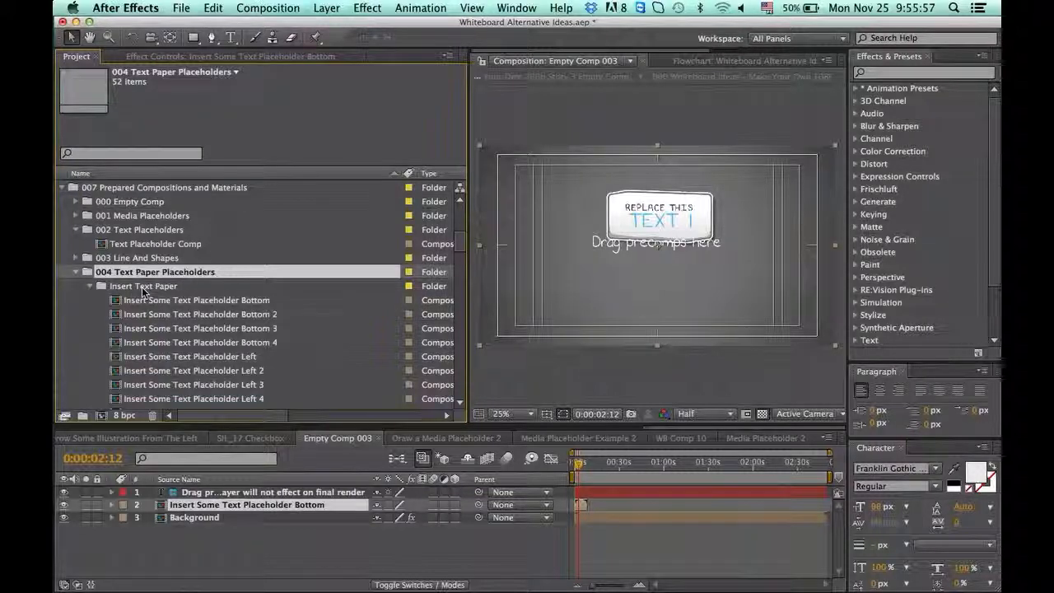
{"action": "left_click", "coordinate": [153, 287]}
{"action": "scroll", "coordinate": [198, 303], "scroll_direction": "up", "scroll_amount": 2}
{"action": "scroll", "coordinate": [214, 305], "scroll_direction": "down", "scroll_amount": 3}
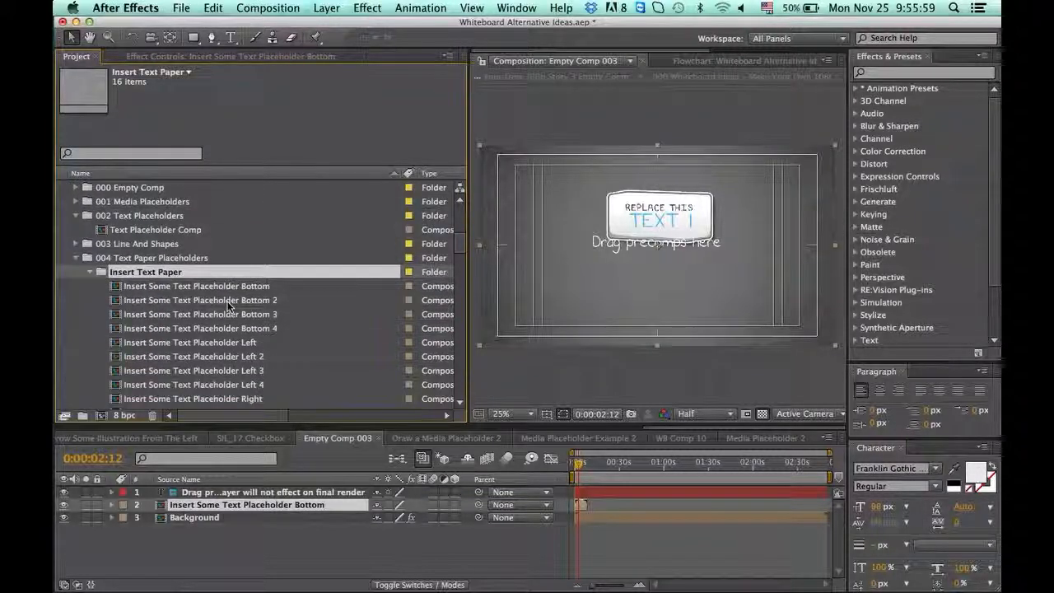
Add Insert Some Text Placeholder Bottom 2 to Empty Comp 003 after the first text placeholder clip and preview its animation
{"action": "left_click", "coordinate": [241, 302]}
{"action": "left_click_drag", "start_coordinate": [241, 310], "coordinate": [589, 504]}
{"action": "left_click", "coordinate": [592, 474]}
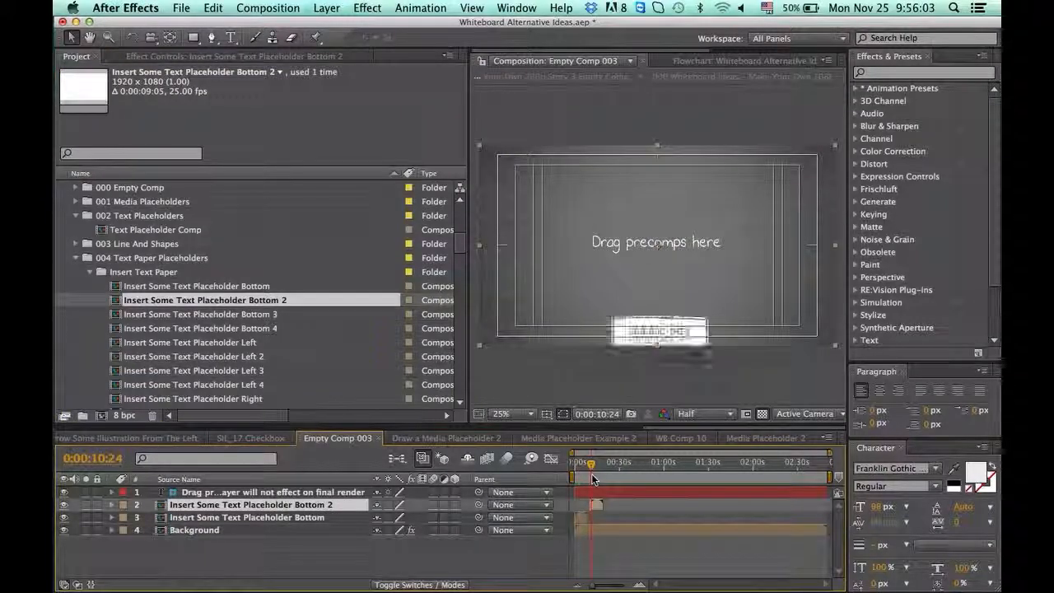
{"action": "key", "text": "space"}
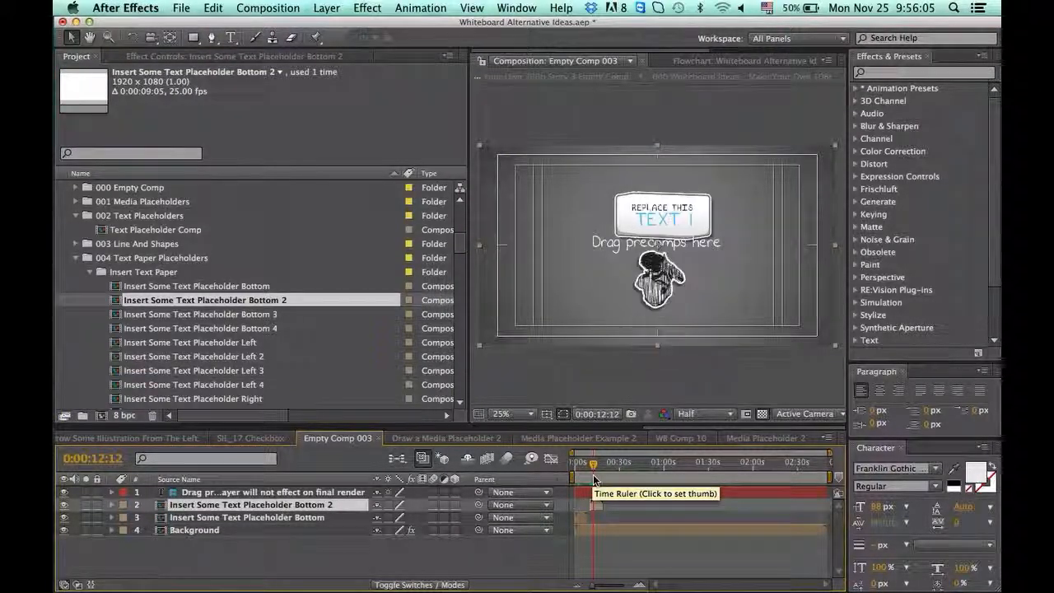
Add Insert Some Text Placeholder Bottom 3 after the Bottom 2 clip and move it down to the middle of the frame
{"action": "left_click_drag", "start_coordinate": [239, 314], "coordinate": [609, 504]}
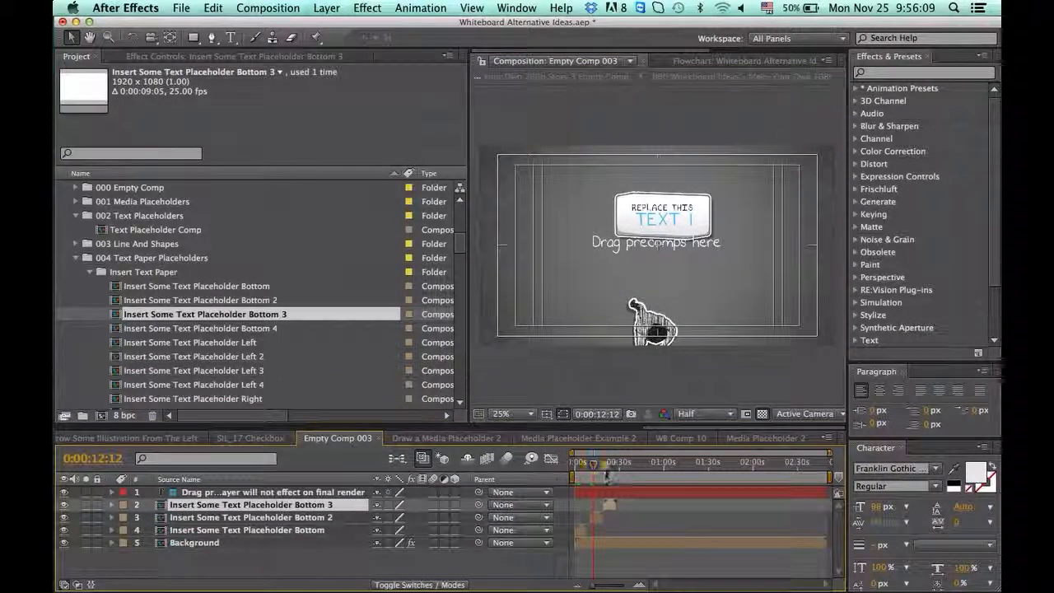
{"action": "left_click", "coordinate": [607, 468]}
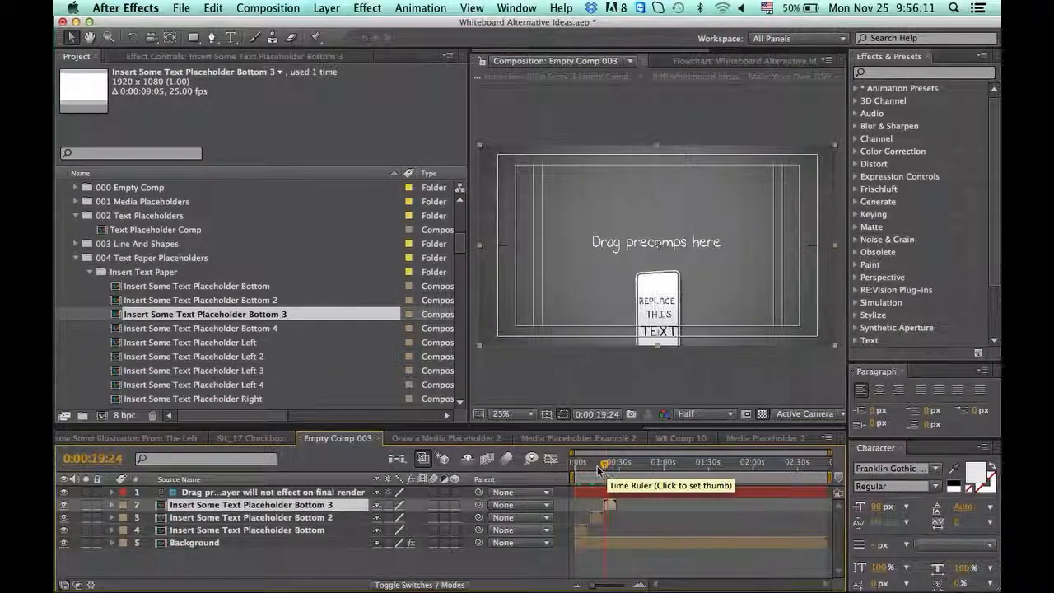
{"action": "left_click", "coordinate": [599, 468]}
{"action": "left_click_drag", "start_coordinate": [600, 468], "coordinate": [608, 470]}
{"action": "left_click_drag", "start_coordinate": [669, 207], "coordinate": [670, 247]}
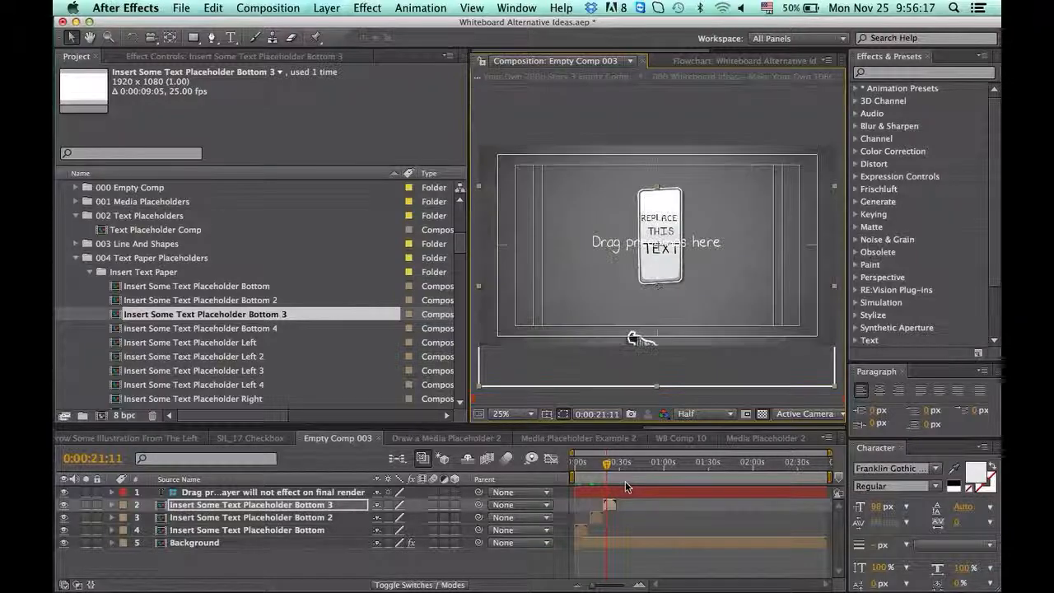
{"action": "left_click_drag", "start_coordinate": [608, 474], "coordinate": [611, 469]}
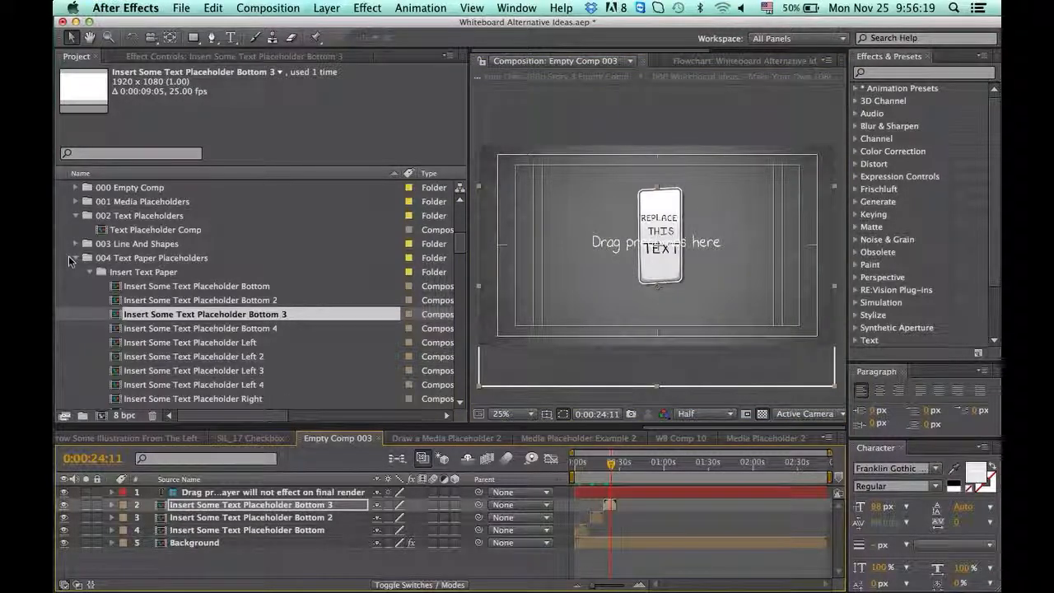
Add Insert Some Text Placeholder Bottom 4 after the Bottom 3 clip and scrub through its animation
{"action": "left_click_drag", "start_coordinate": [247, 327], "coordinate": [626, 507]}
{"action": "left_click", "coordinate": [619, 466]}
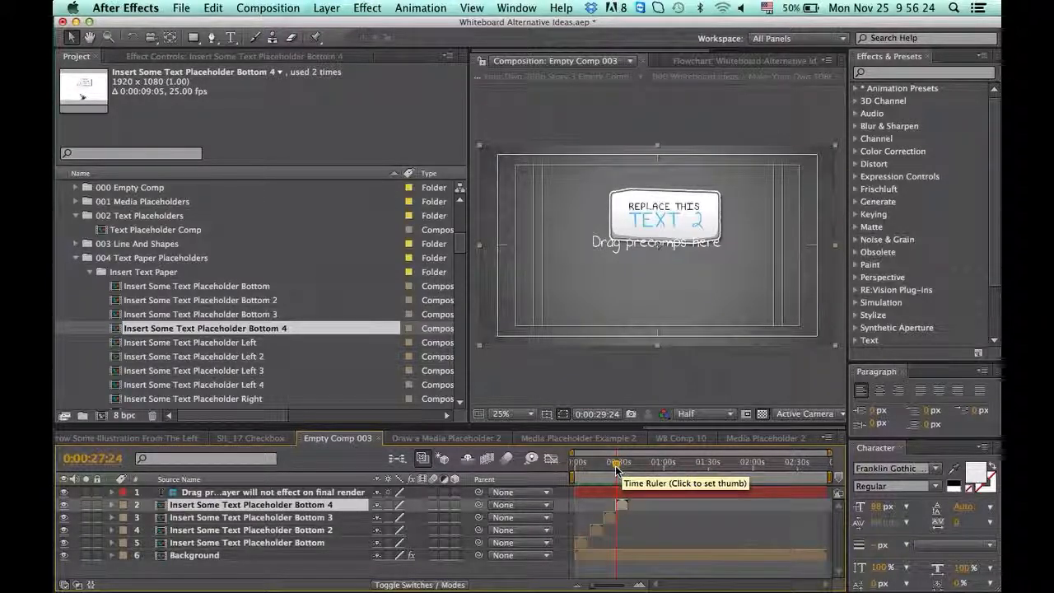
{"action": "left_click_drag", "start_coordinate": [616, 467], "coordinate": [623, 471]}
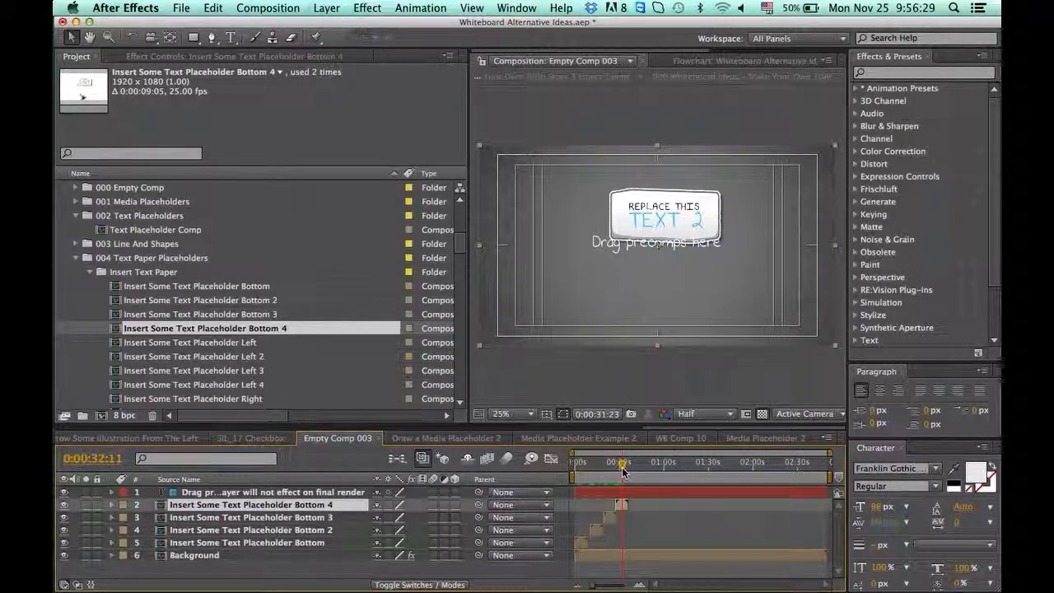
Add Insert Some Text Placeholder Left and Insert Some Text Placeholder Left 2 one after the other following the Bottom 4 clip
{"action": "scroll", "coordinate": [155, 306], "scroll_direction": "up", "scroll_amount": 1}
{"action": "scroll", "coordinate": [247, 309], "scroll_direction": "down", "scroll_amount": 5}
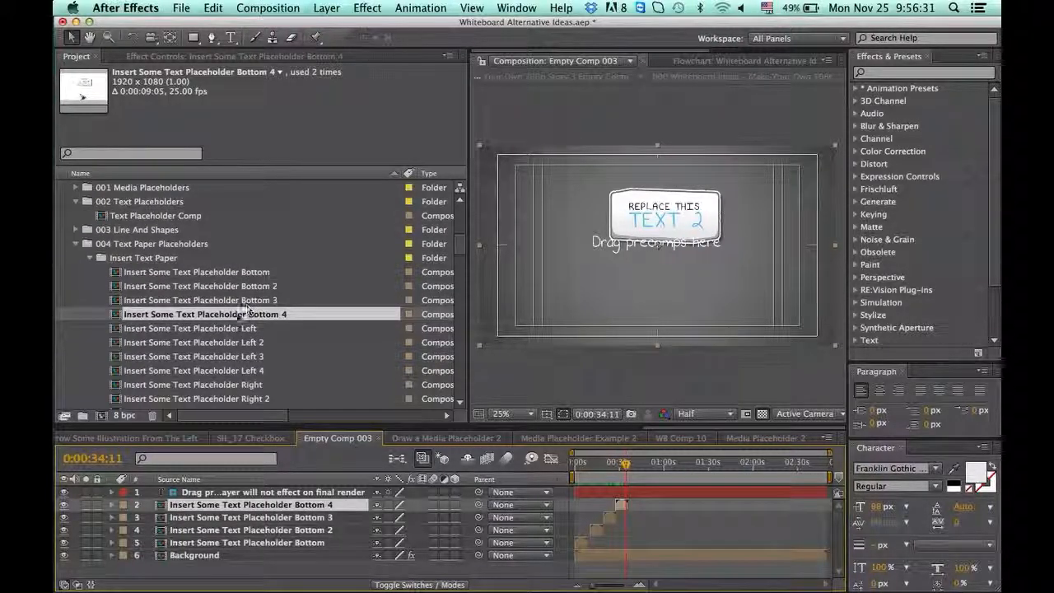
{"action": "left_click_drag", "start_coordinate": [239, 259], "coordinate": [633, 466]}
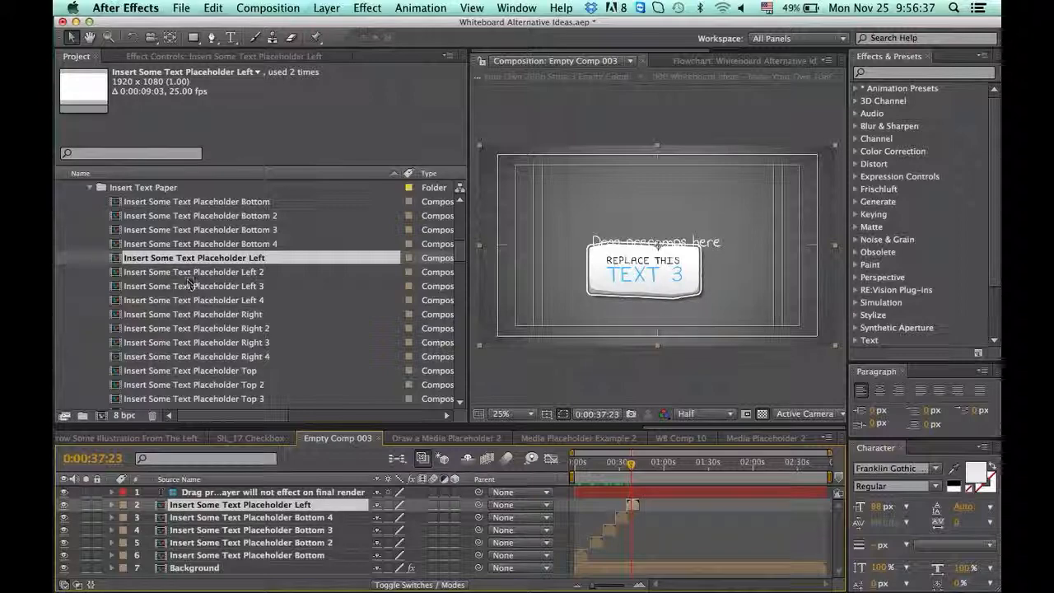
{"action": "left_click_drag", "start_coordinate": [255, 274], "coordinate": [645, 514]}
Try Text Paper Placeholder 01 as a layer after the Left 2 clip, preview it and delete the layer
{"action": "scroll", "coordinate": [343, 378], "scroll_direction": "down", "scroll_amount": 5}
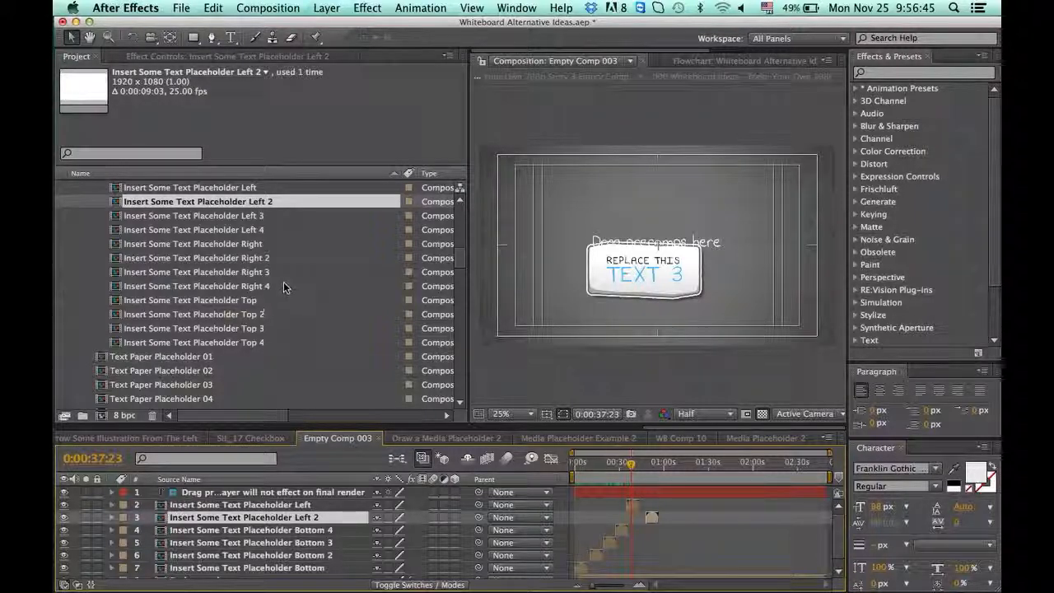
{"action": "scroll", "coordinate": [284, 287], "scroll_direction": "down", "scroll_amount": 8}
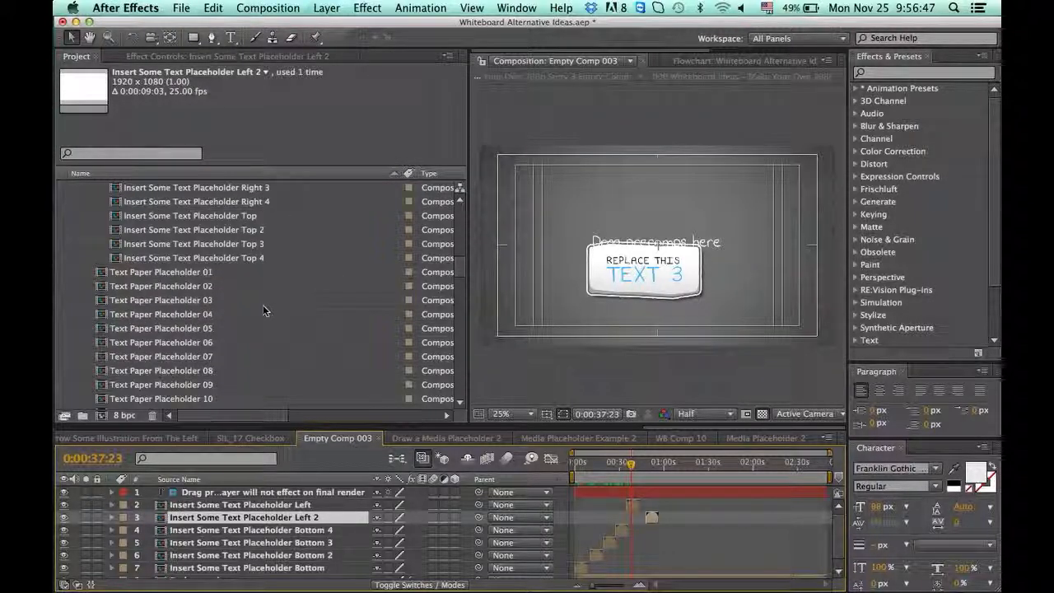
{"action": "left_click_drag", "start_coordinate": [160, 243], "coordinate": [674, 510]}
{"action": "left_click", "coordinate": [673, 466]}
{"action": "left_click", "coordinate": [733, 466]}
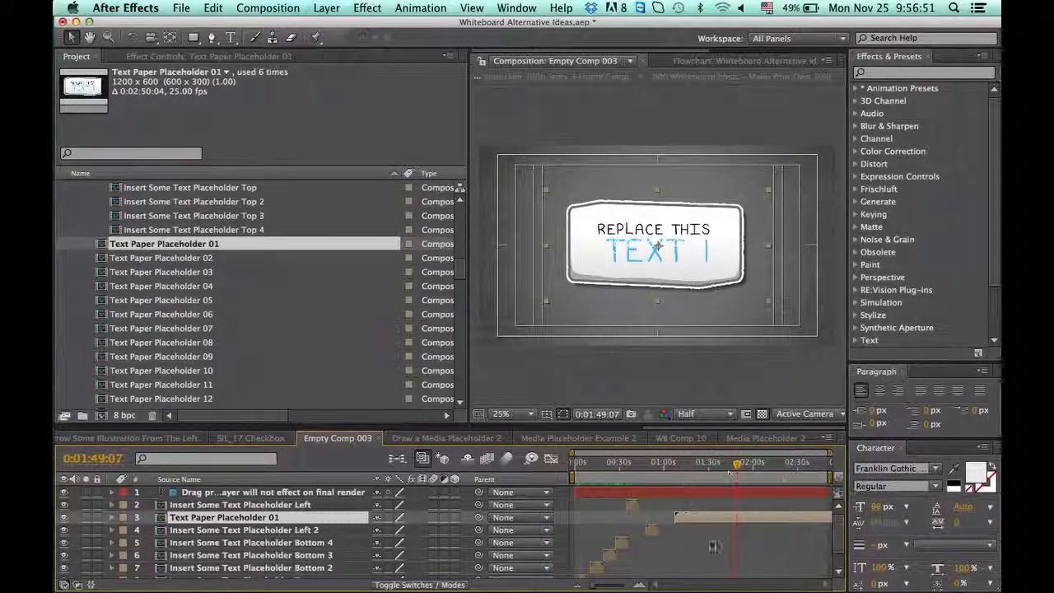
{"action": "key", "text": "Delete"}
{"action": "left_click", "coordinate": [654, 466]}
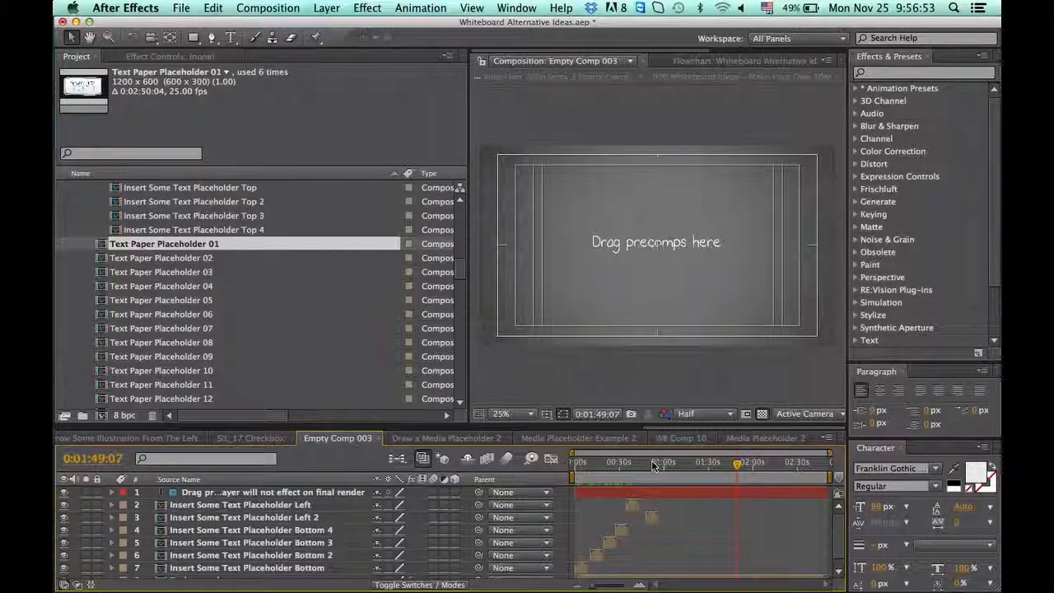
Open the Insert Some Text Placeholder Left 2 composition, go to about 0:00:01:03 and select its Text Paper Placeholder 02 layer
{"action": "double_click", "coordinate": [649, 518]}
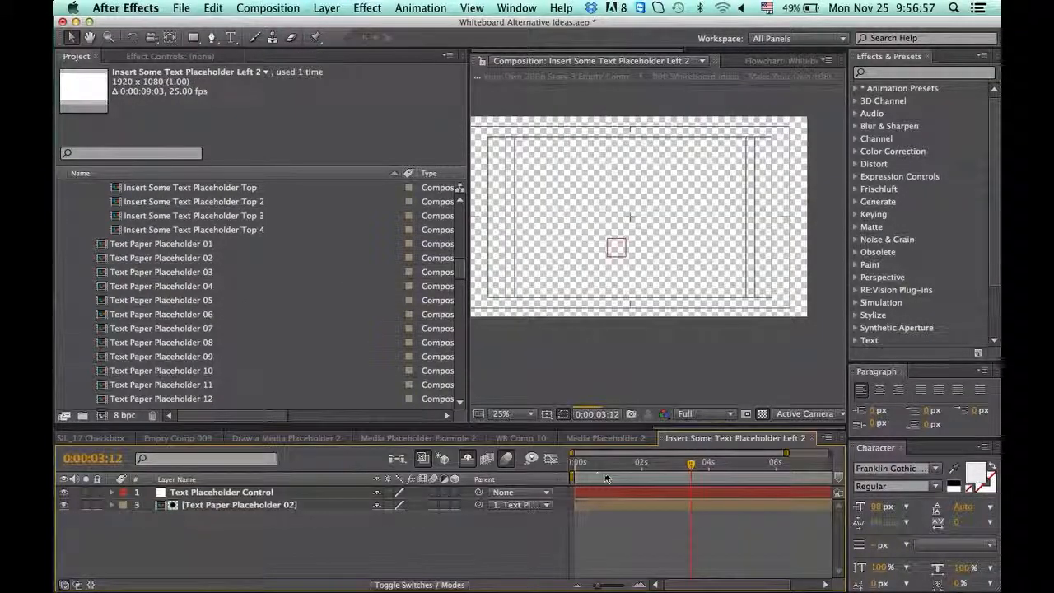
{"action": "left_click", "coordinate": [612, 466]}
{"action": "left_click", "coordinate": [631, 504]}
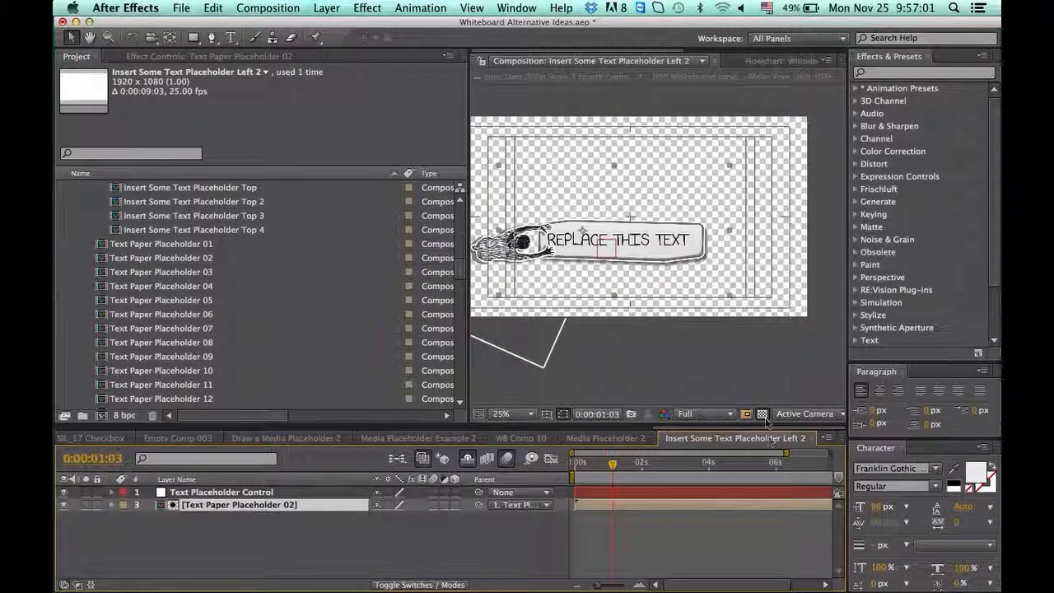
{"action": "left_click", "coordinate": [614, 519]}
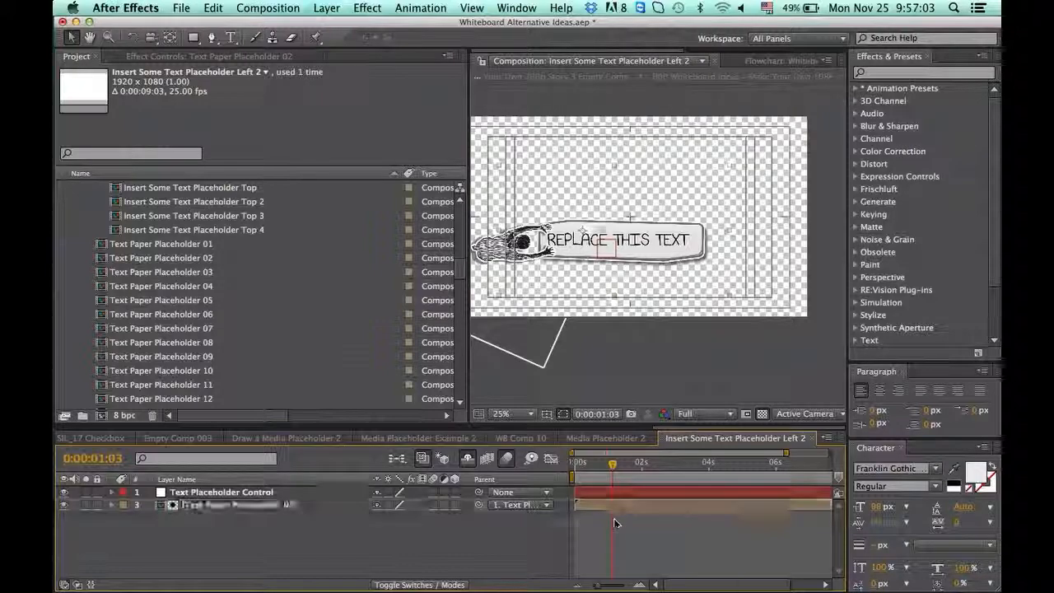
{"action": "left_click", "coordinate": [614, 506]}
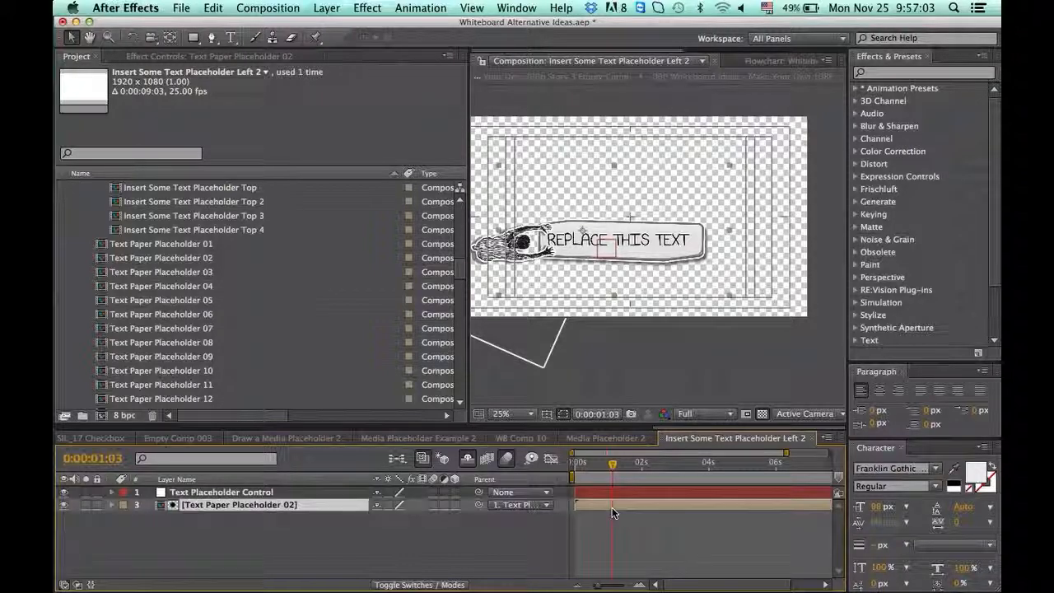
Replace the selected paper layer's source with Text Paper Placeholder 03, then 04, and finally Text Paper Placeholder 05
{"action": "left_click", "coordinate": [175, 259]}
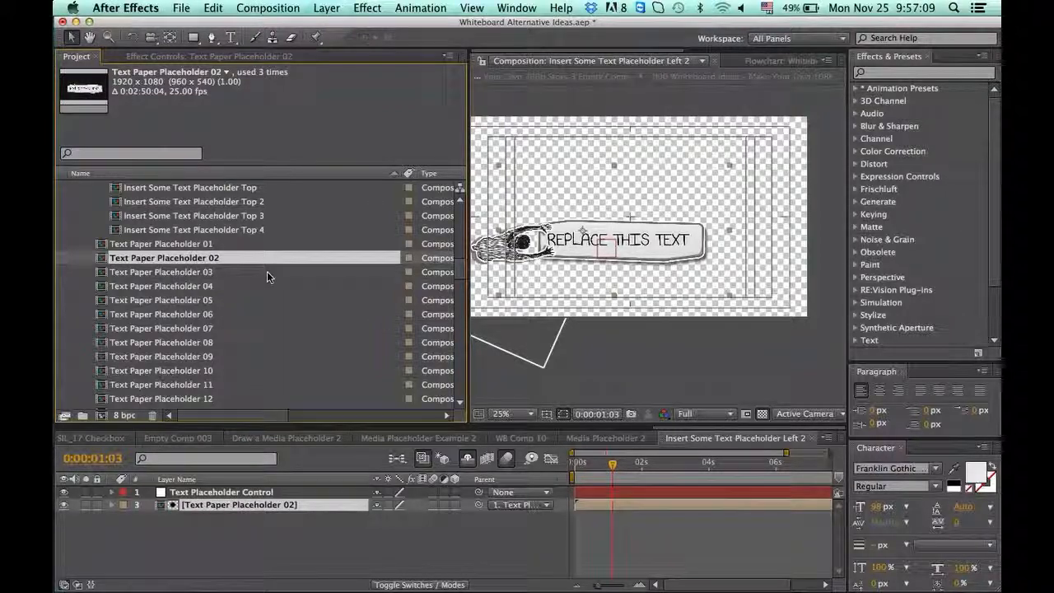
{"action": "left_click_drag", "start_coordinate": [253, 259], "coordinate": [640, 253]}
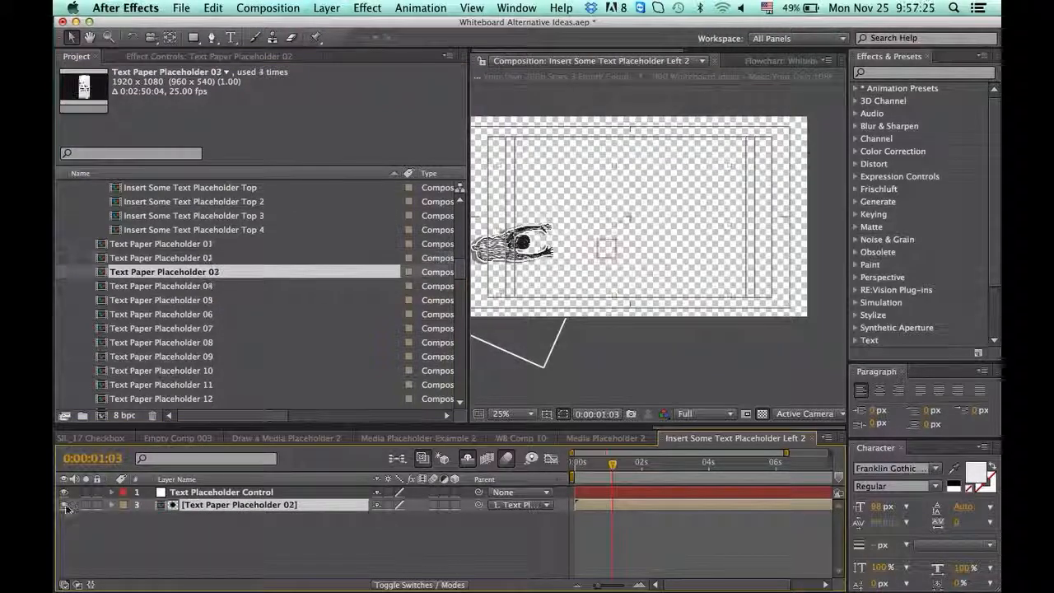
{"action": "left_click", "coordinate": [65, 506]}
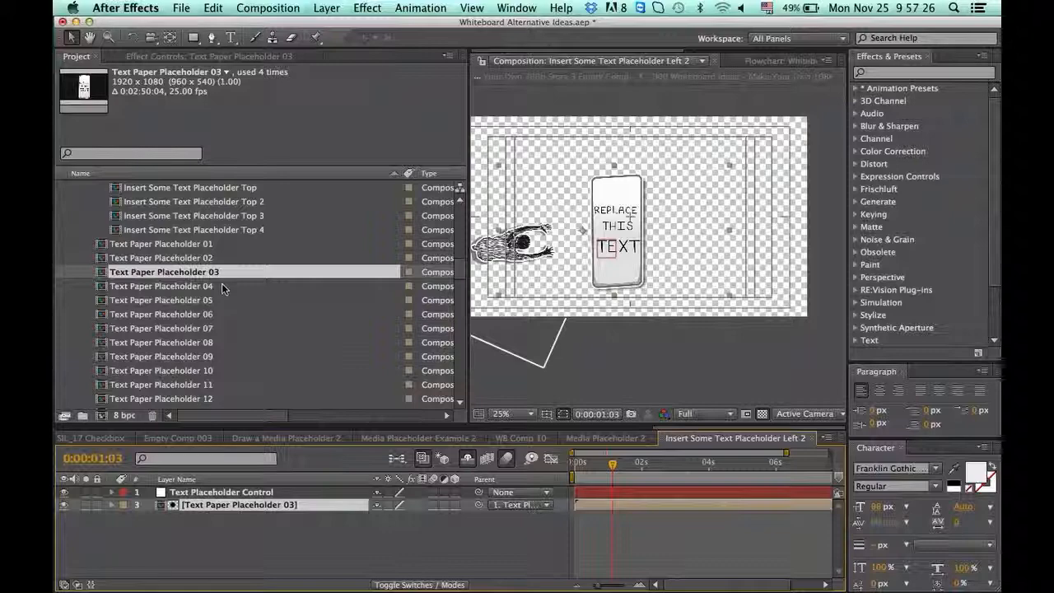
{"action": "left_click_drag", "start_coordinate": [221, 283], "coordinate": [590, 503]}
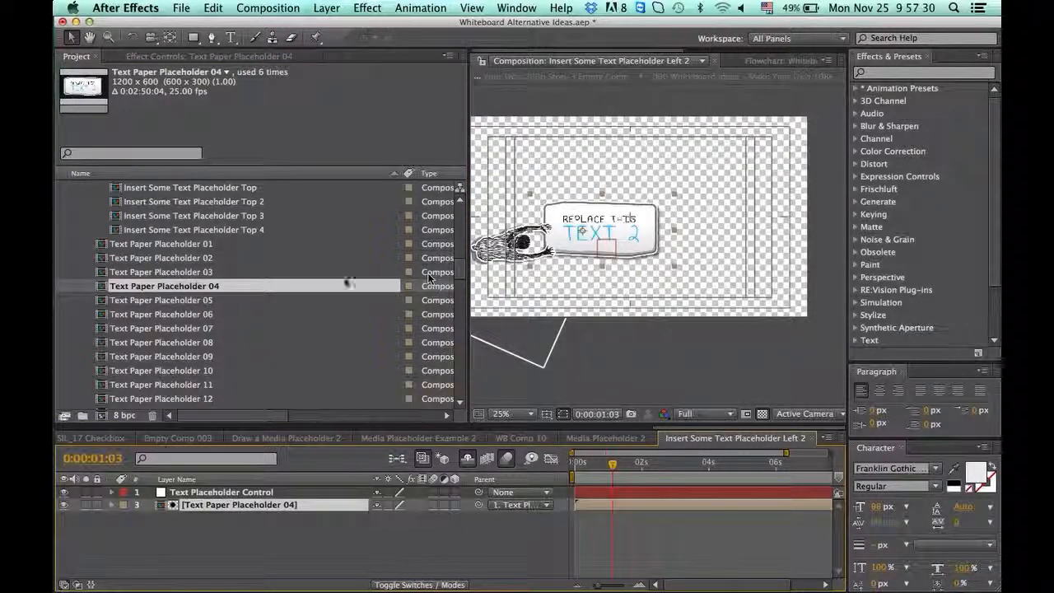
{"action": "left_click_drag", "start_coordinate": [210, 300], "coordinate": [587, 505]}
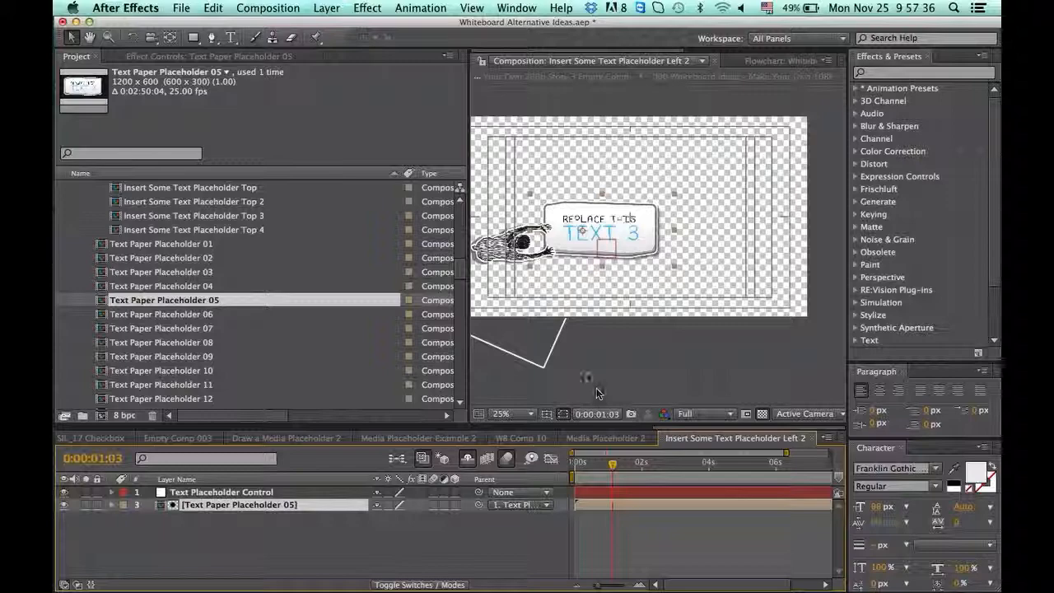
Move the Text Paper Placeholder 05 layer to position -60, -4 beside the character's hands and scrub through its entrance
{"action": "key", "text": "p"}
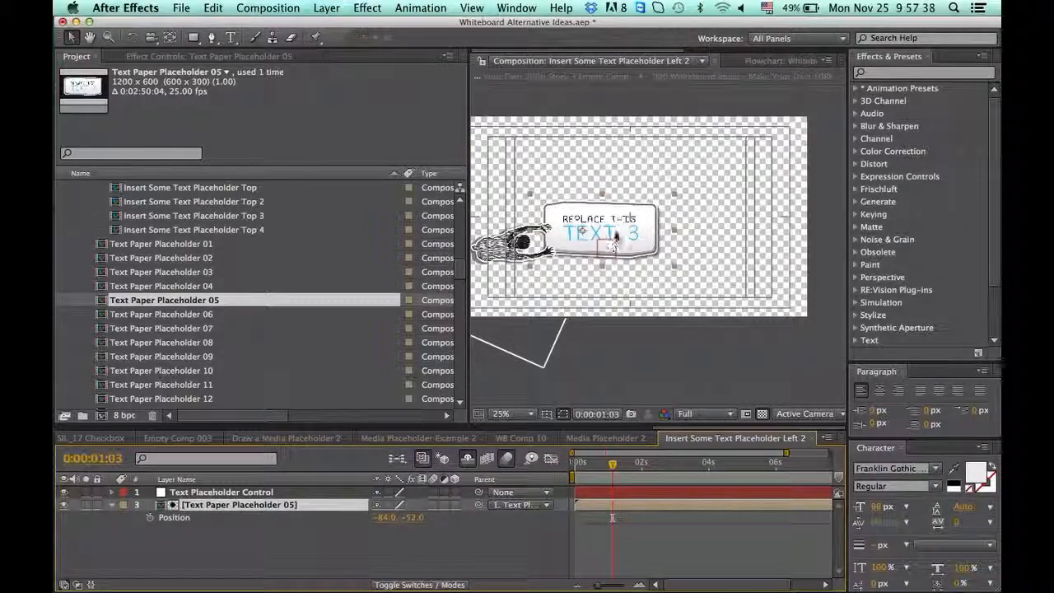
{"action": "left_click_drag", "start_coordinate": [623, 228], "coordinate": [627, 236]}
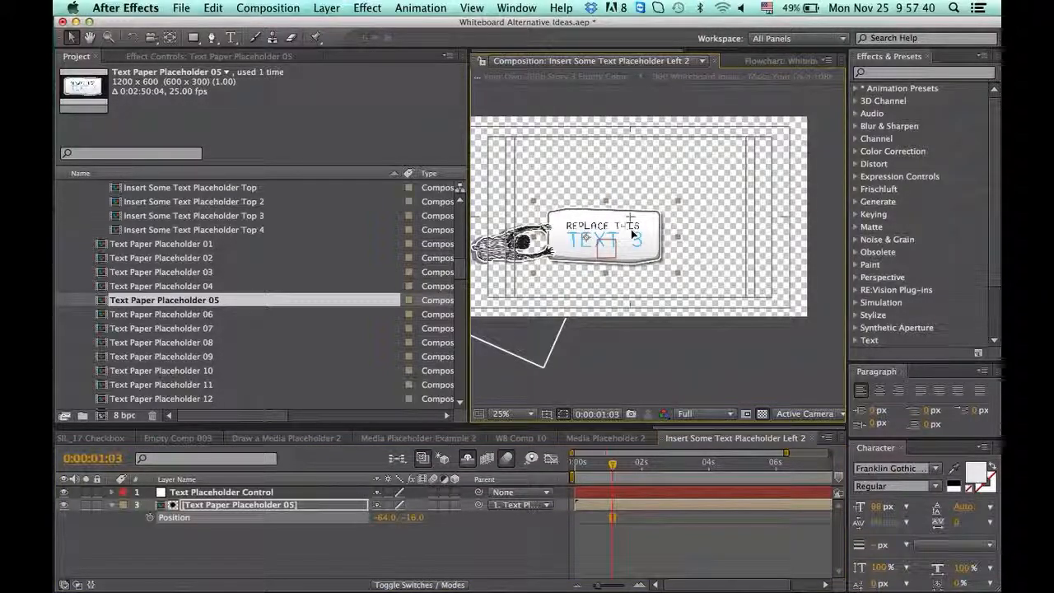
{"action": "double_click", "coordinate": [633, 235]}
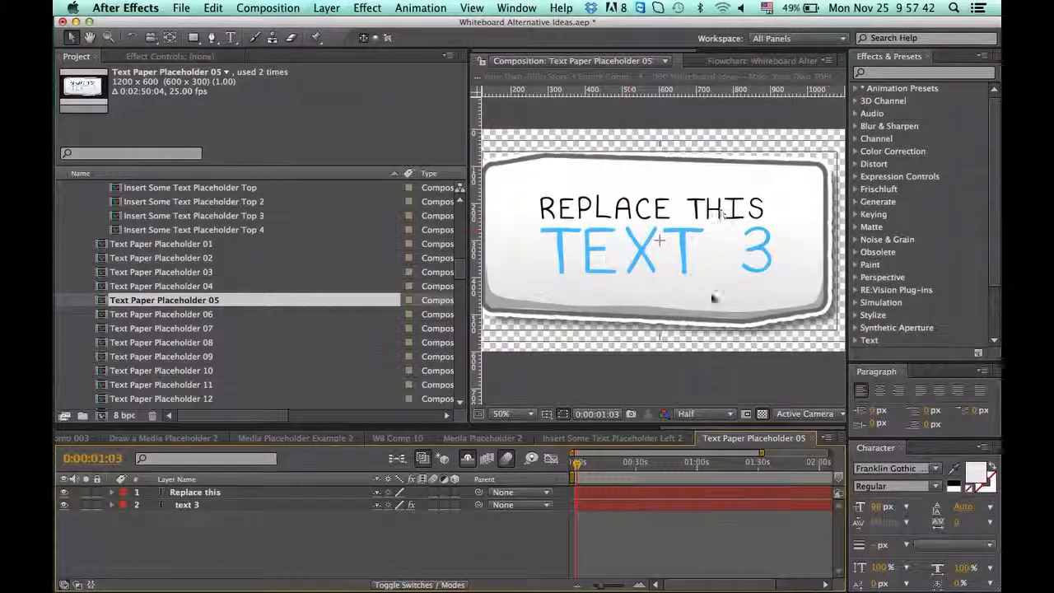
{"action": "key", "text": "super+w"}
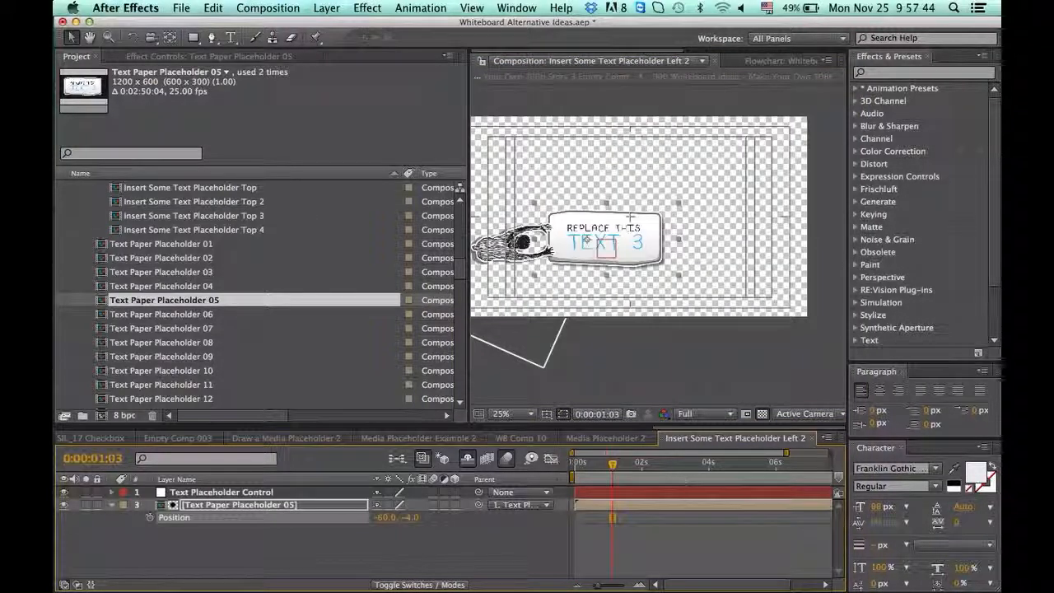
{"action": "left_click", "coordinate": [584, 463]}
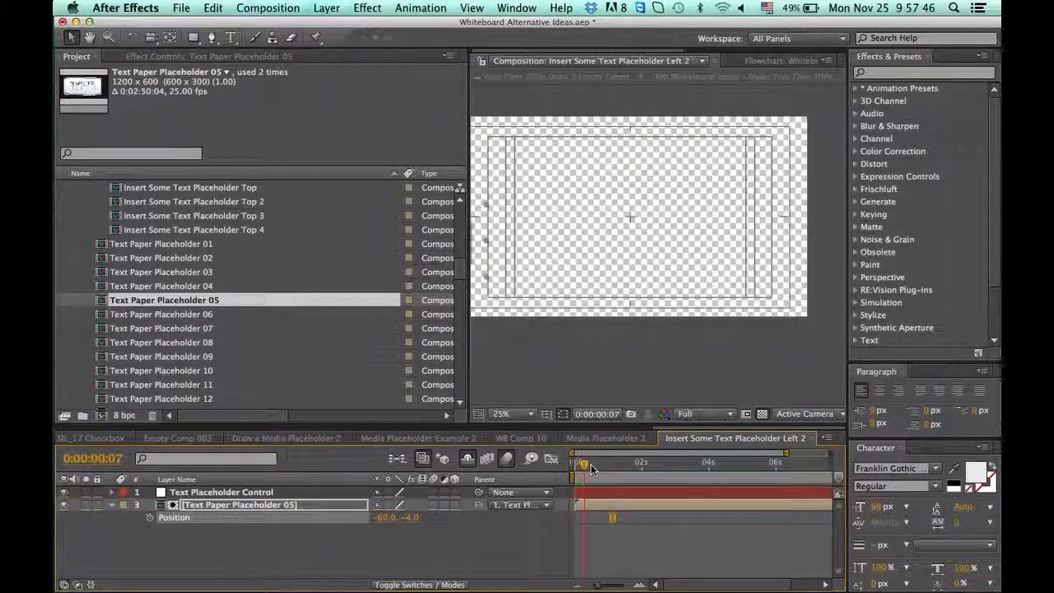
{"action": "left_click_drag", "start_coordinate": [592, 469], "coordinate": [605, 469]}
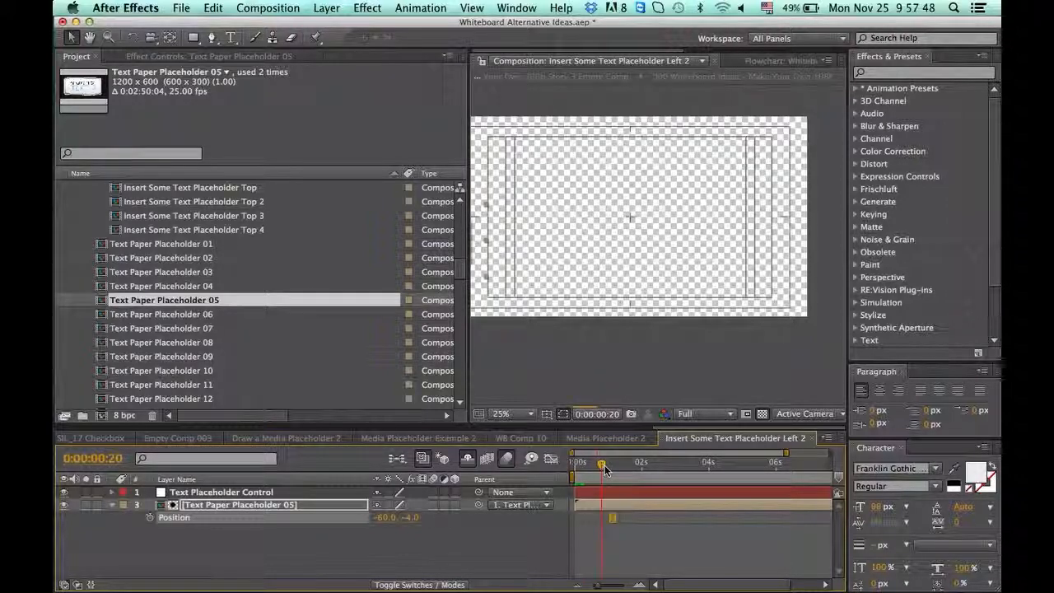
{"action": "left_click_drag", "start_coordinate": [613, 518], "coordinate": [601, 517]}
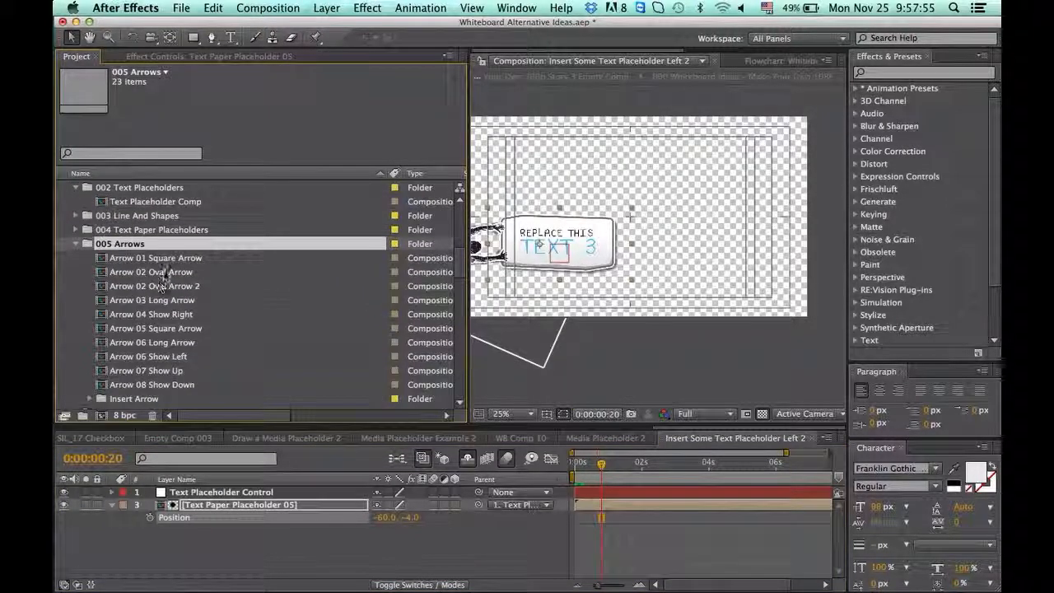
Look through the arrow compositions in the 005 Arrows folder and its Insert Arrow subfolder
{"action": "scroll", "coordinate": [184, 314], "scroll_direction": "down", "scroll_amount": 1}
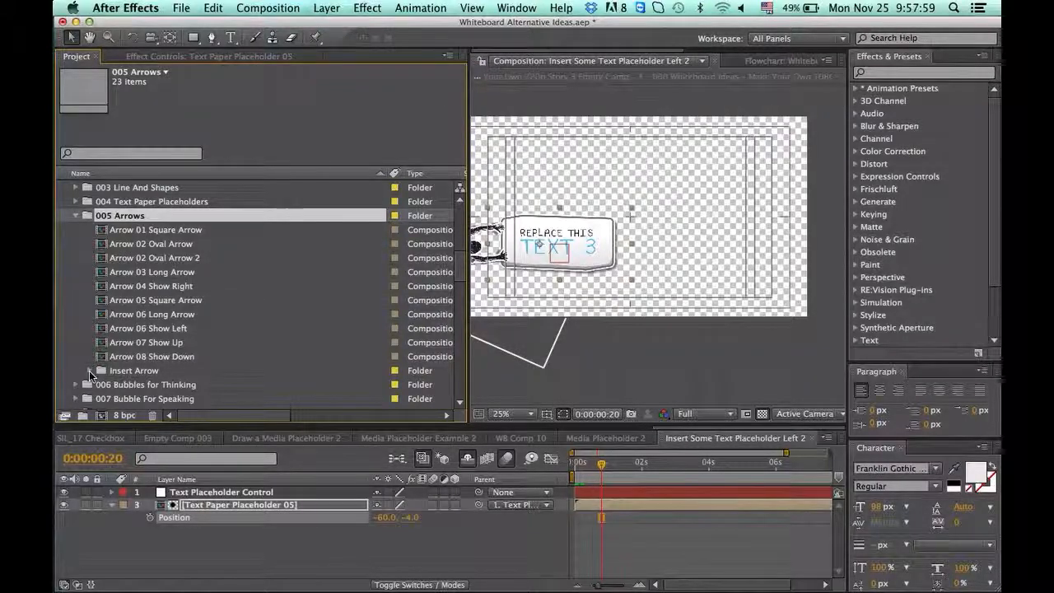
{"action": "left_click", "coordinate": [89, 371]}
{"action": "scroll", "coordinate": [165, 330], "scroll_direction": "down", "scroll_amount": 7}
{"action": "scroll", "coordinate": [171, 306], "scroll_direction": "up", "scroll_amount": 3}
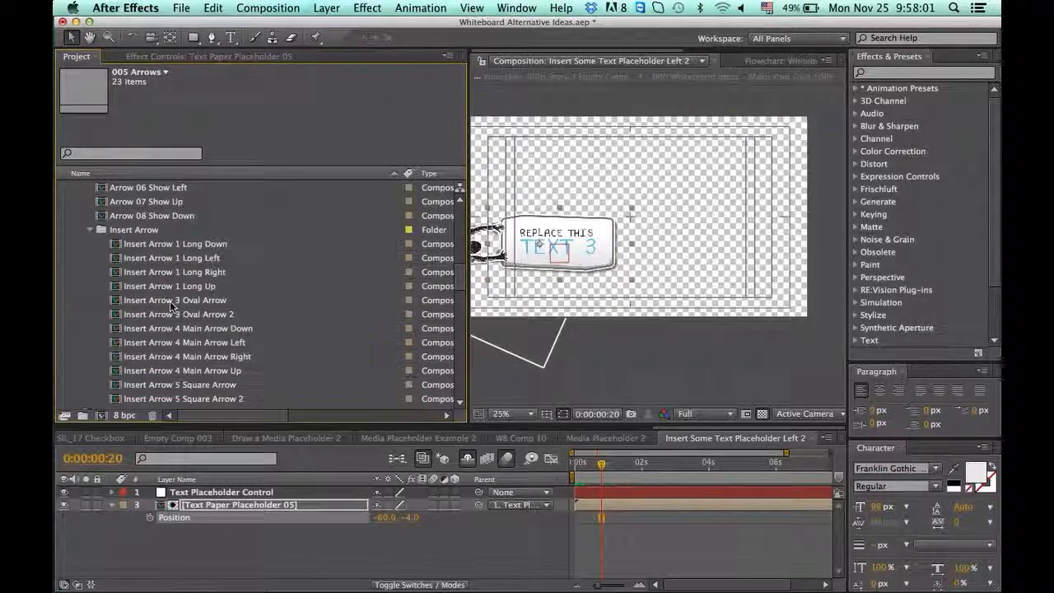
{"action": "scroll", "coordinate": [182, 301], "scroll_direction": "up", "scroll_amount": 3}
{"action": "scroll", "coordinate": [191, 289], "scroll_direction": "up", "scroll_amount": 3}
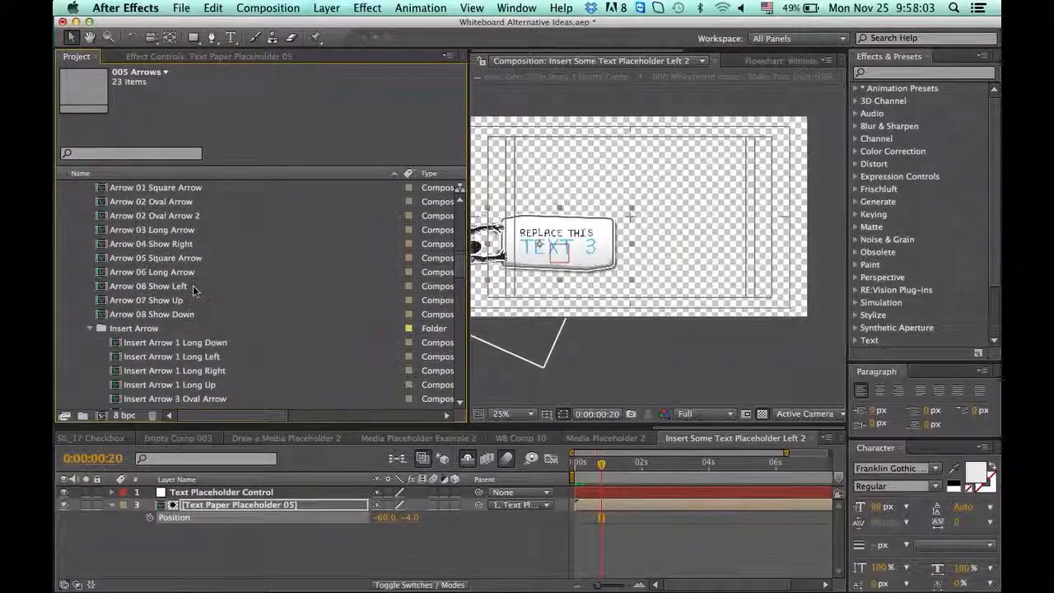
Preview the Arrow 01 Square Arrow, Arrow 02 Oval Arrow and Arrow 02 Oval Arrow 2 compositions in a widened viewer
{"action": "double_click", "coordinate": [183, 245]}
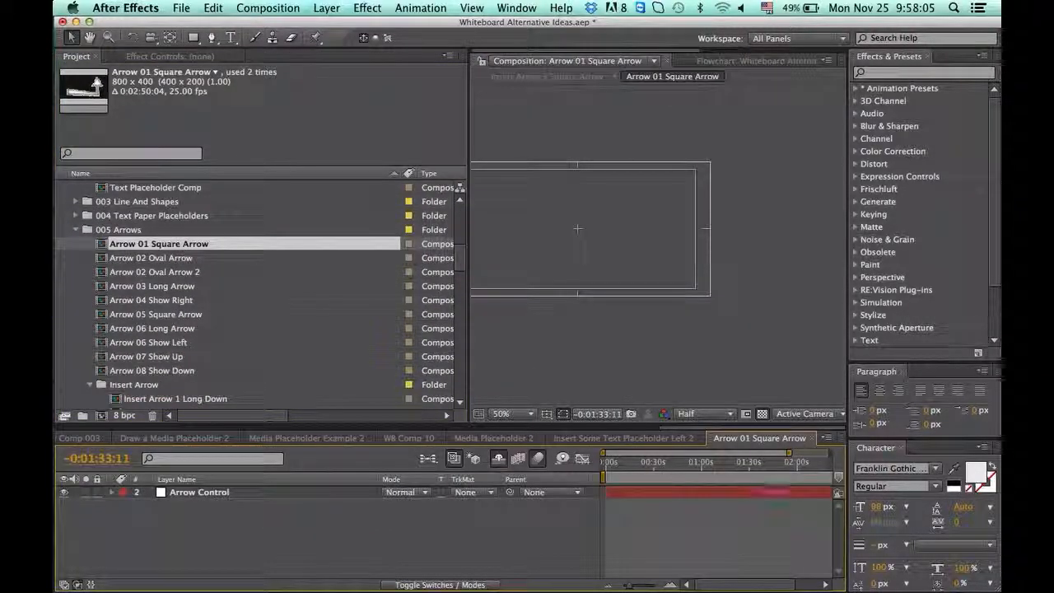
{"action": "left_click", "coordinate": [667, 476]}
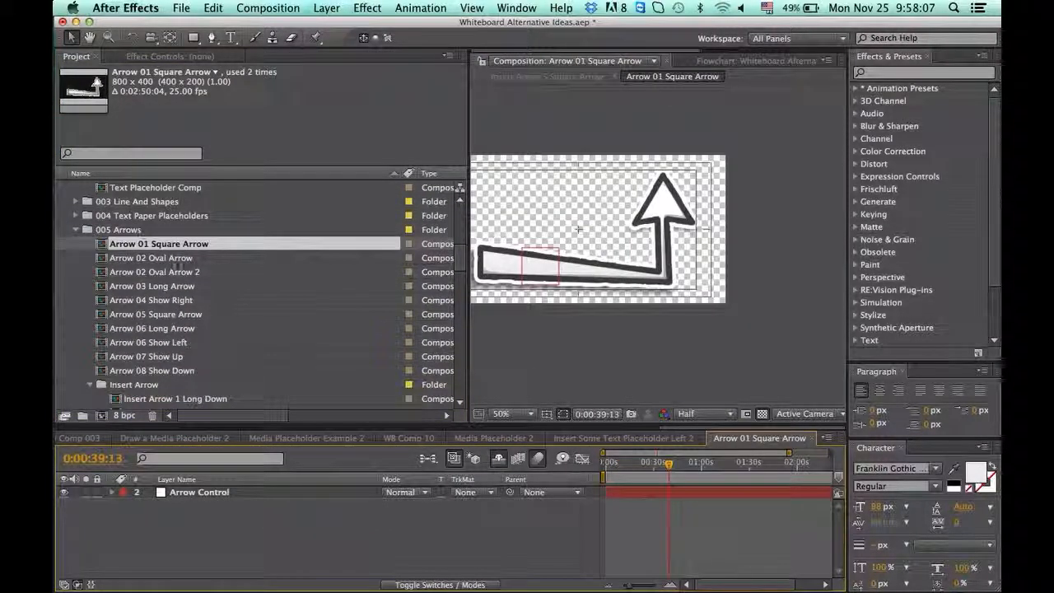
{"action": "double_click", "coordinate": [165, 258]}
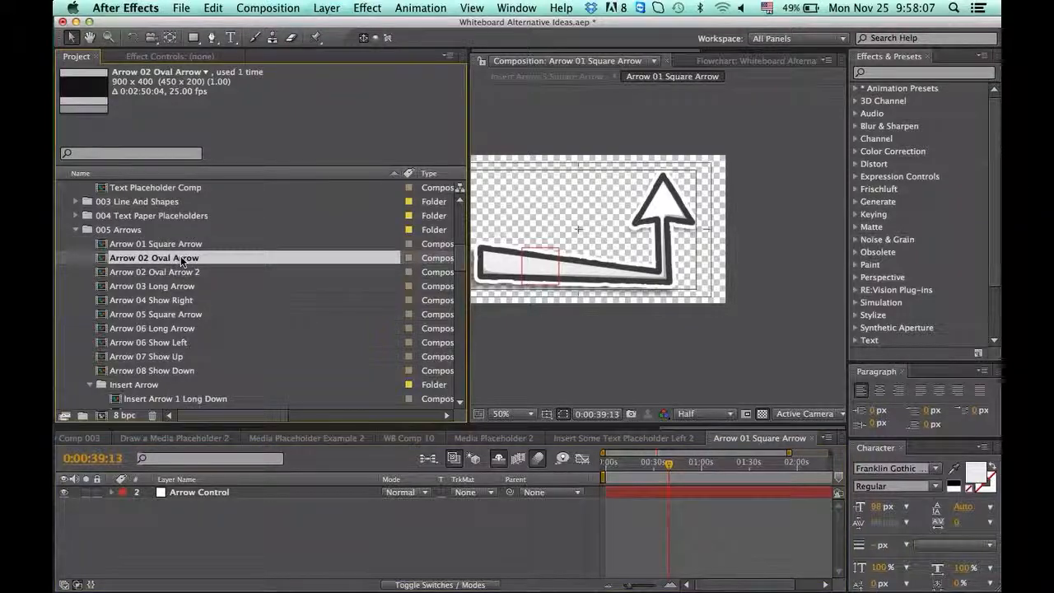
{"action": "left_click", "coordinate": [652, 475]}
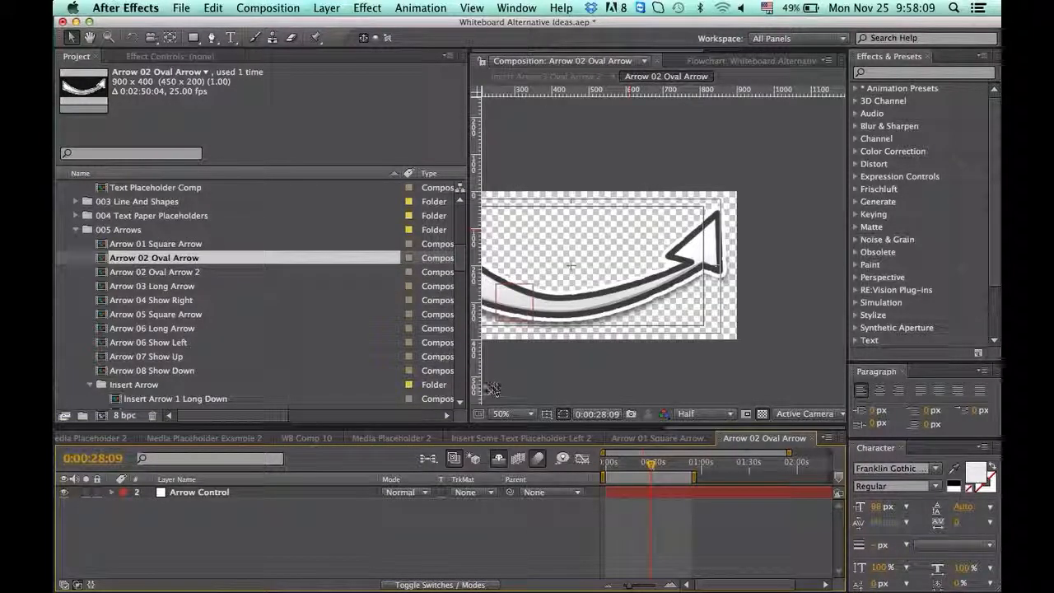
{"action": "left_click_drag", "start_coordinate": [471, 388], "coordinate": [339, 385]}
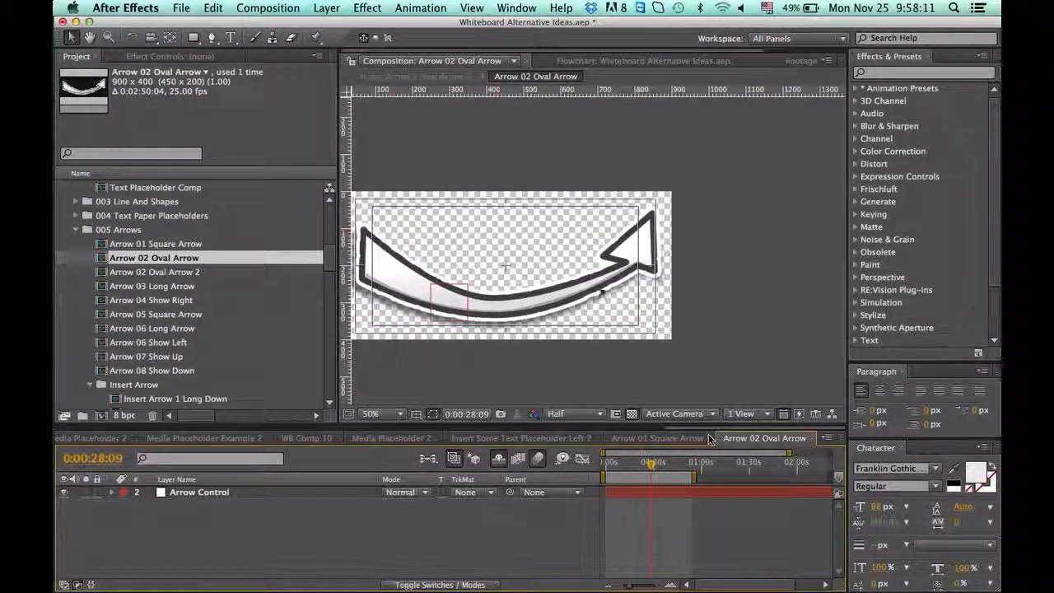
{"action": "double_click", "coordinate": [162, 277]}
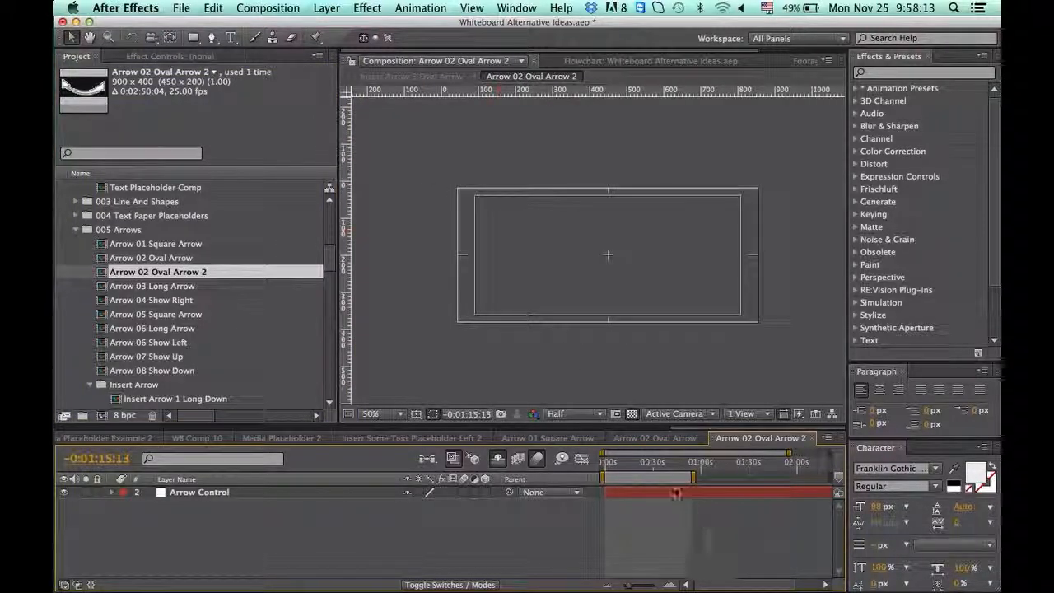
{"action": "left_click", "coordinate": [650, 468]}
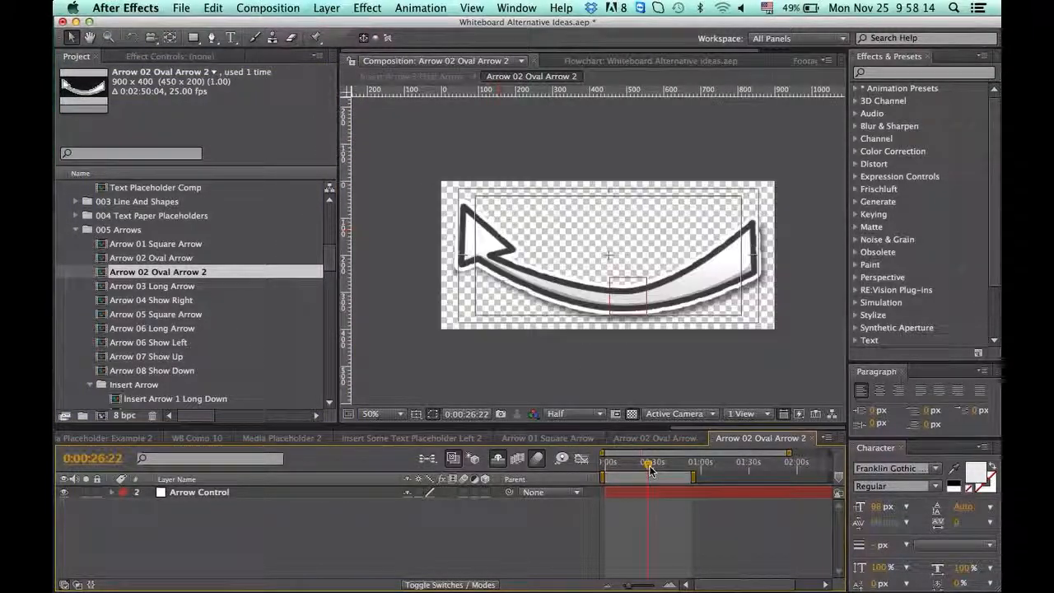
Preview the Arrow 03 Long Arrow and Arrow 06 Long Arrow compositions
{"action": "double_click", "coordinate": [153, 287]}
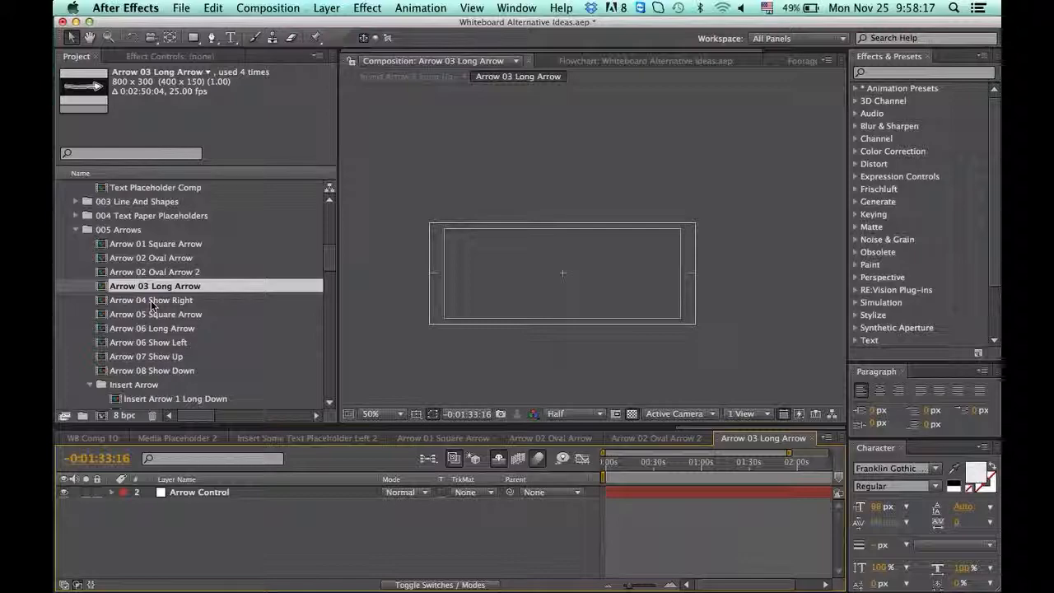
{"action": "left_click", "coordinate": [674, 494]}
{"action": "left_click", "coordinate": [674, 467]}
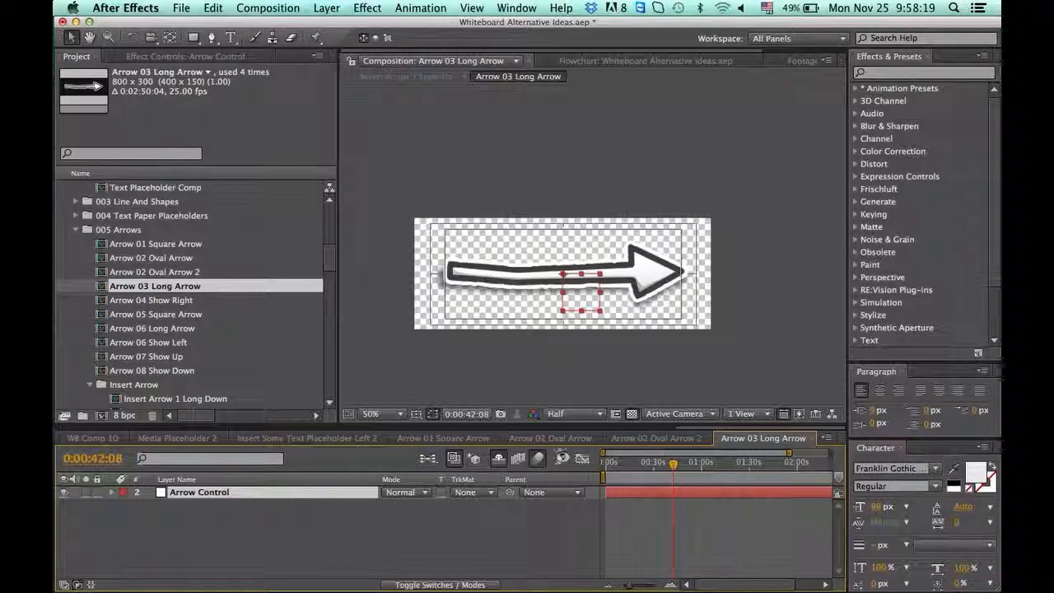
{"action": "left_click", "coordinate": [149, 315]}
{"action": "double_click", "coordinate": [173, 328]}
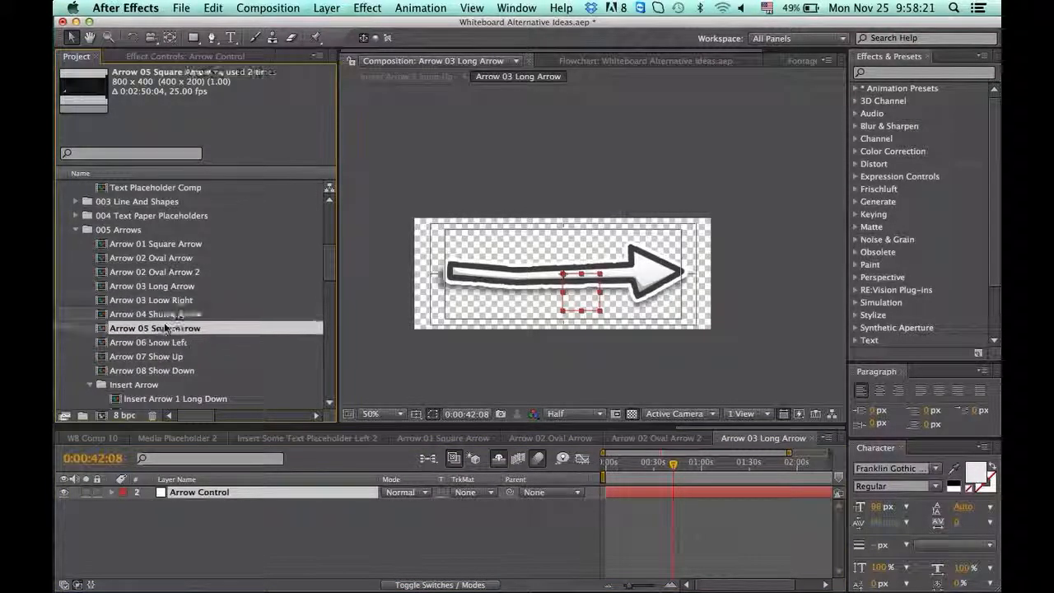
{"action": "left_click", "coordinate": [717, 465]}
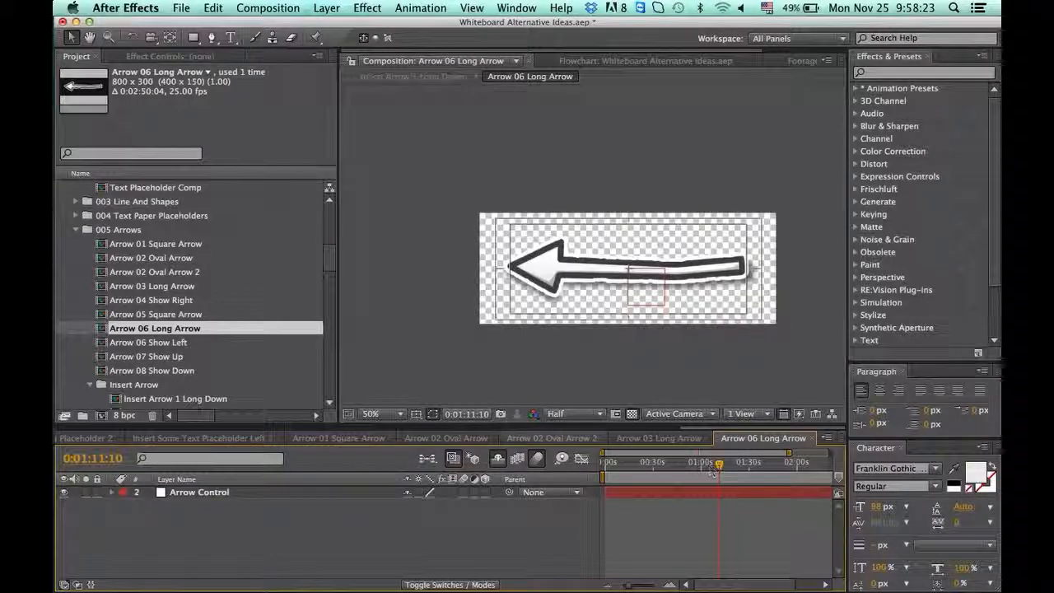
Open Arrow 06 Show Left, Arrow 07 Show Up and Arrow 08 Show Down to view their arrow designs
{"action": "double_click", "coordinate": [150, 341]}
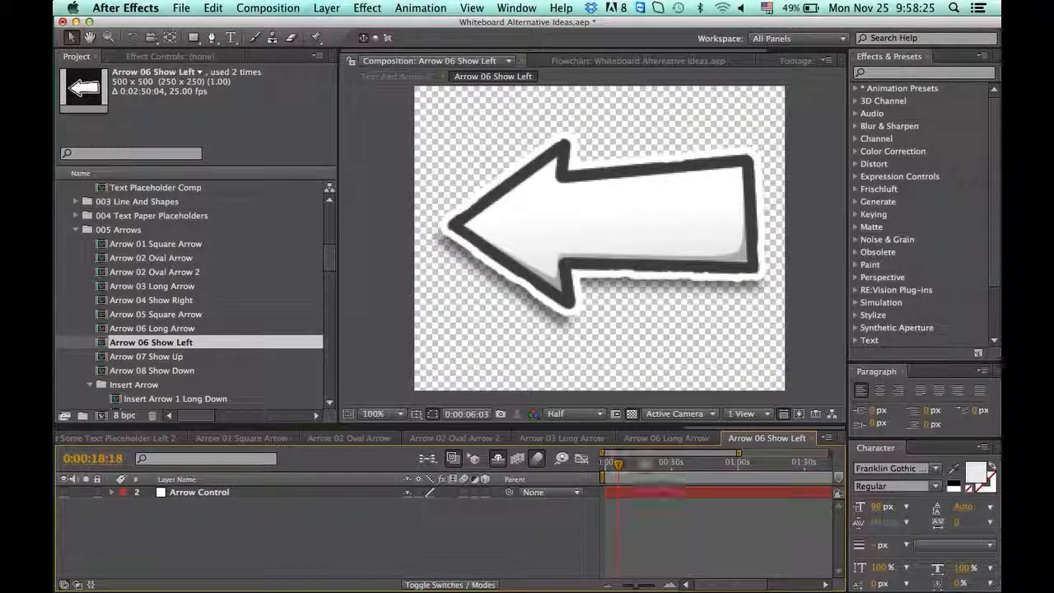
{"action": "double_click", "coordinate": [146, 356]}
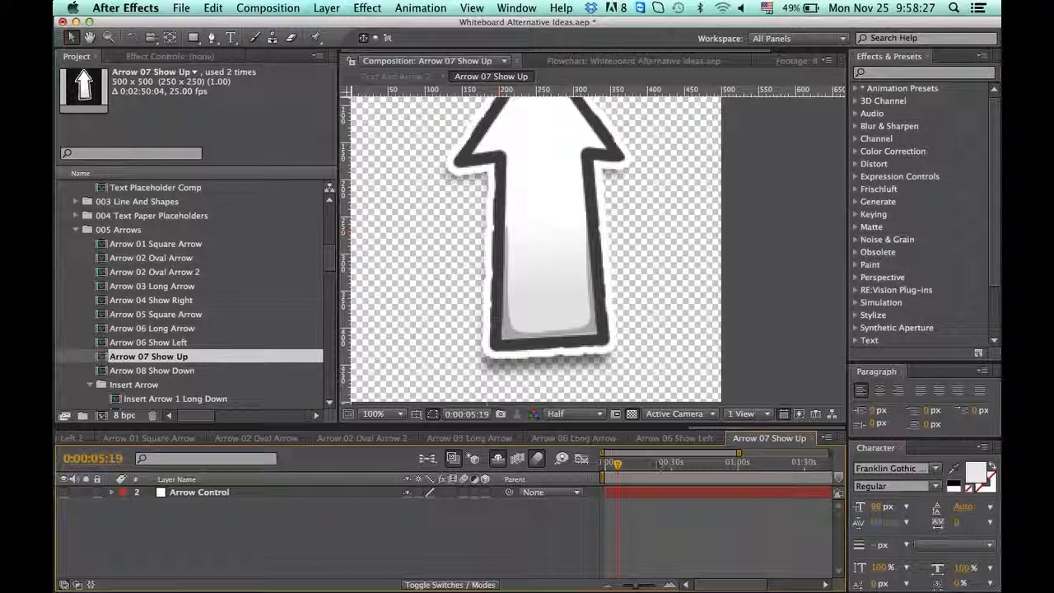
{"action": "double_click", "coordinate": [151, 369]}
Open Insert Arrow 1 Long Down and Insert Arrow 1 Long Left and scrub through the start of each animation
{"action": "scroll", "coordinate": [152, 369], "scroll_direction": "down", "scroll_amount": 4}
{"action": "left_click", "coordinate": [223, 244]}
{"action": "double_click", "coordinate": [224, 243]}
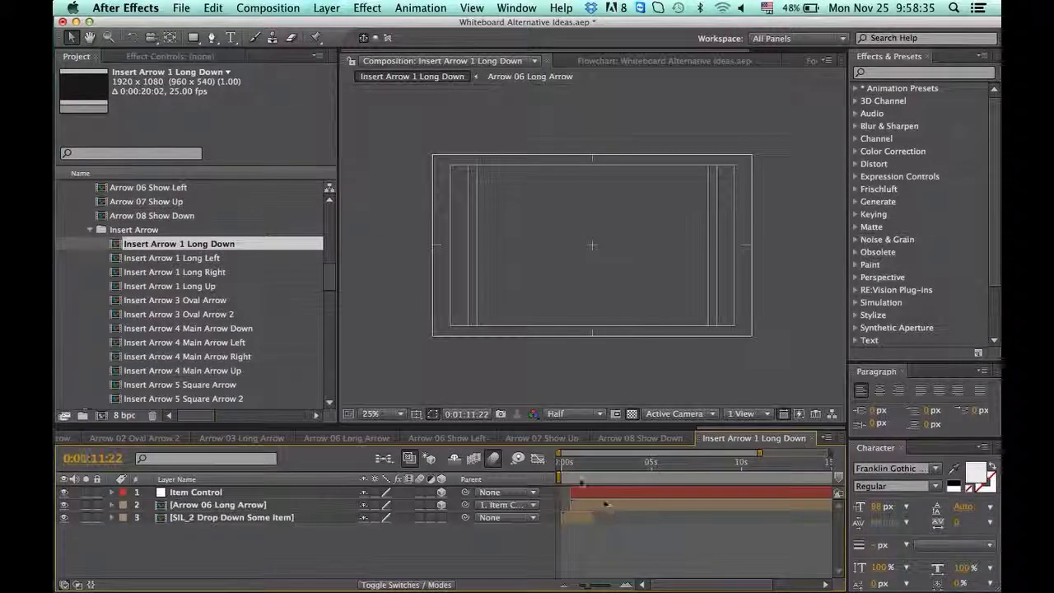
{"action": "mouse_move", "coordinate": [582, 483]}
{"action": "left_mouse_down"}
{"action": "mouse_move", "coordinate": [567, 486]}
{"action": "mouse_move", "coordinate": [588, 487]}
{"action": "left_mouse_up"}
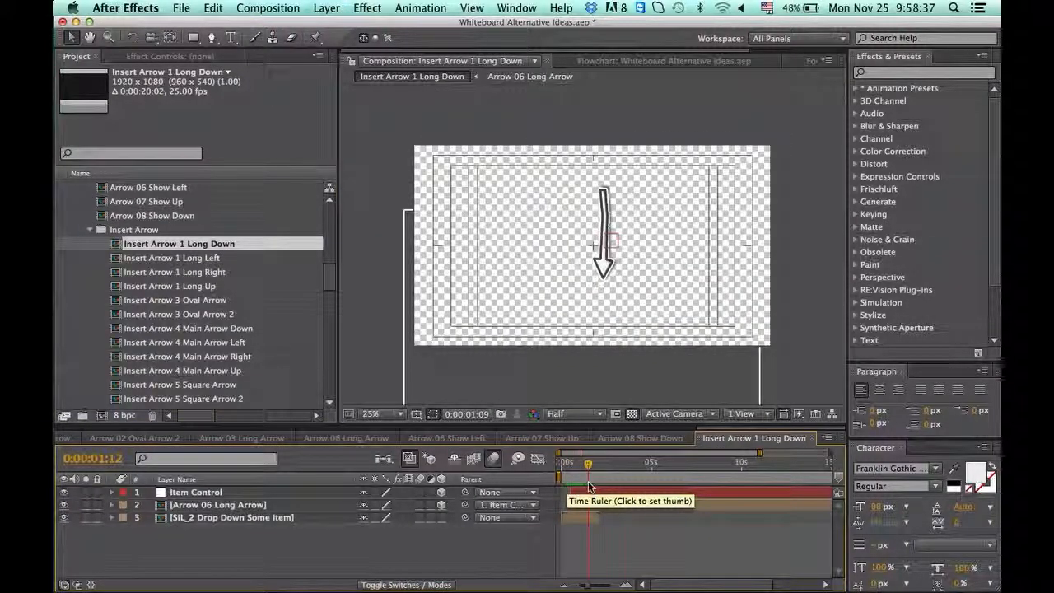
{"action": "double_click", "coordinate": [223, 258]}
{"action": "mouse_move", "coordinate": [613, 475]}
{"action": "left_mouse_down"}
{"action": "mouse_move", "coordinate": [624, 477]}
{"action": "mouse_move", "coordinate": [608, 478]}
{"action": "left_mouse_up"}
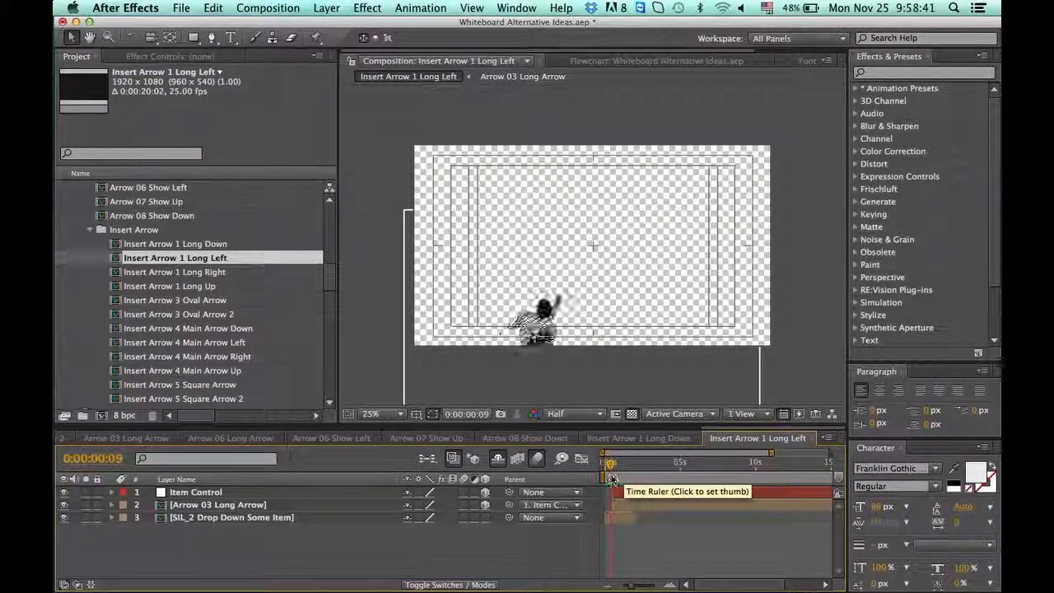
Open Insert Arrow 1 Long Right, scrub through the start of its animation, and open Insert Arrow 3 Oval Arrow
{"action": "key", "text": "space"}
{"action": "double_click", "coordinate": [206, 272]}
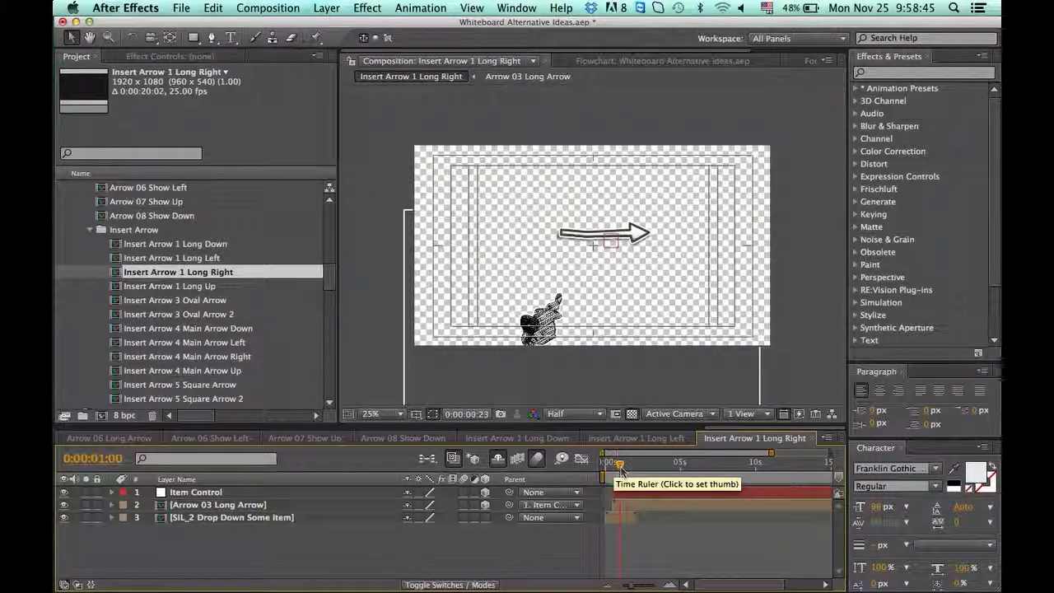
{"action": "double_click", "coordinate": [198, 300]}
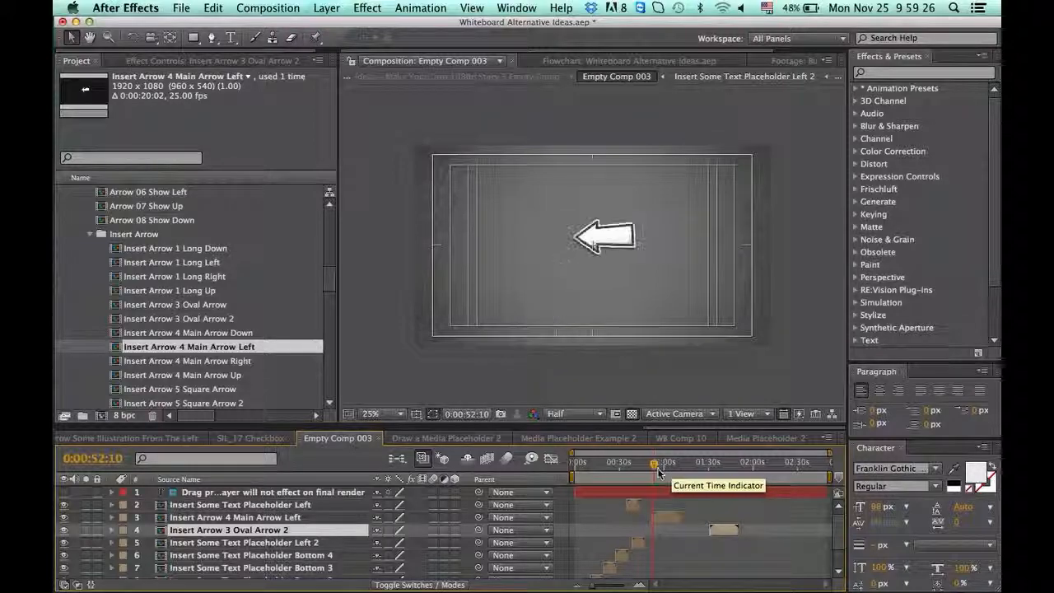
Add Insert Arrow 4 Main Arrow Right to the Empty Comp 003 timeline and preview it at about 0:00:53
{"action": "left_click_drag", "start_coordinate": [658, 470], "coordinate": [665, 473]}
{"action": "key", "text": "="}
{"action": "key", "text": "="}
{"action": "left_click_drag", "start_coordinate": [202, 363], "coordinate": [762, 532]}
{"action": "mouse_move", "coordinate": [665, 470]}
{"action": "left_mouse_down"}
{"action": "mouse_move", "coordinate": [638, 472]}
{"action": "mouse_move", "coordinate": [655, 473]}
{"action": "left_mouse_up"}
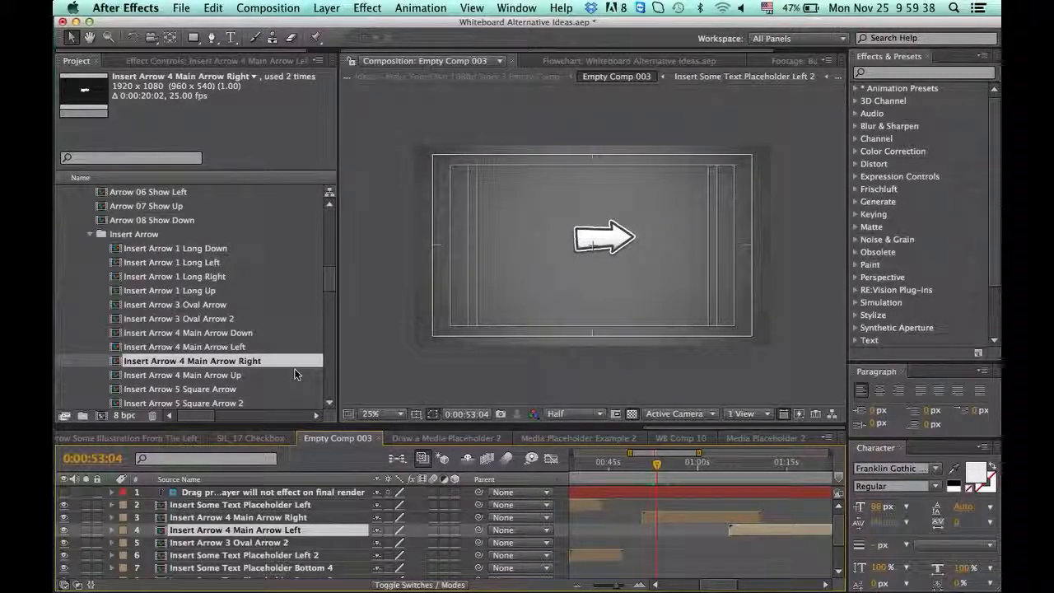
Collapse the 005 Arrows folder and expand the 006 Bubbles for Thinking folder
{"action": "scroll", "coordinate": [294, 374], "scroll_direction": "down", "scroll_amount": 1}
{"action": "scroll", "coordinate": [243, 376], "scroll_direction": "down", "scroll_amount": 2}
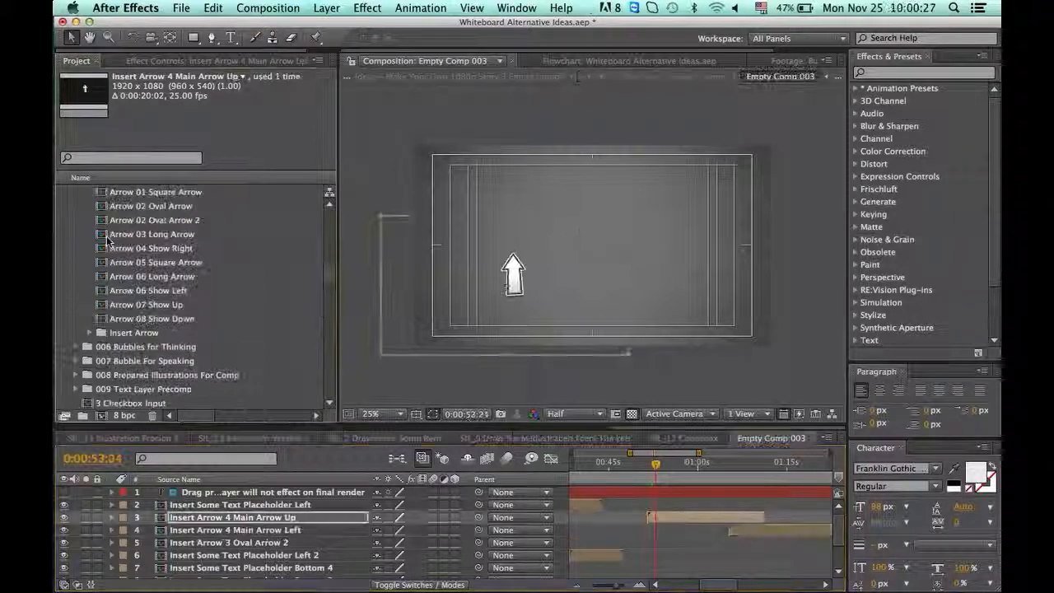
{"action": "scroll", "coordinate": [124, 297], "scroll_direction": "up", "scroll_amount": 10}
{"action": "left_click", "coordinate": [79, 291]}
{"action": "scroll", "coordinate": [132, 282], "scroll_direction": "up", "scroll_amount": 1}
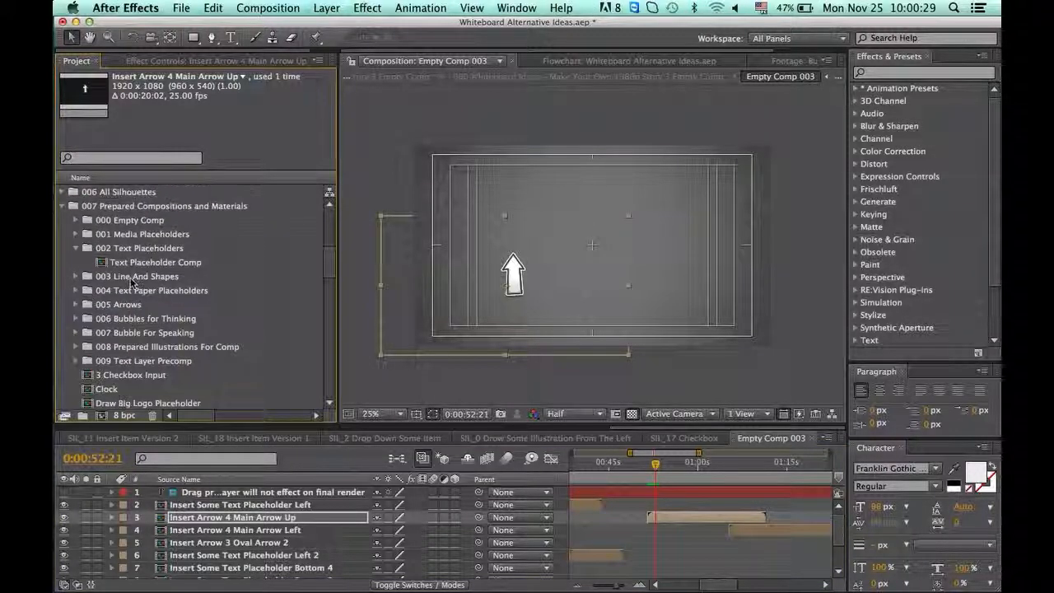
{"action": "left_click", "coordinate": [99, 319]}
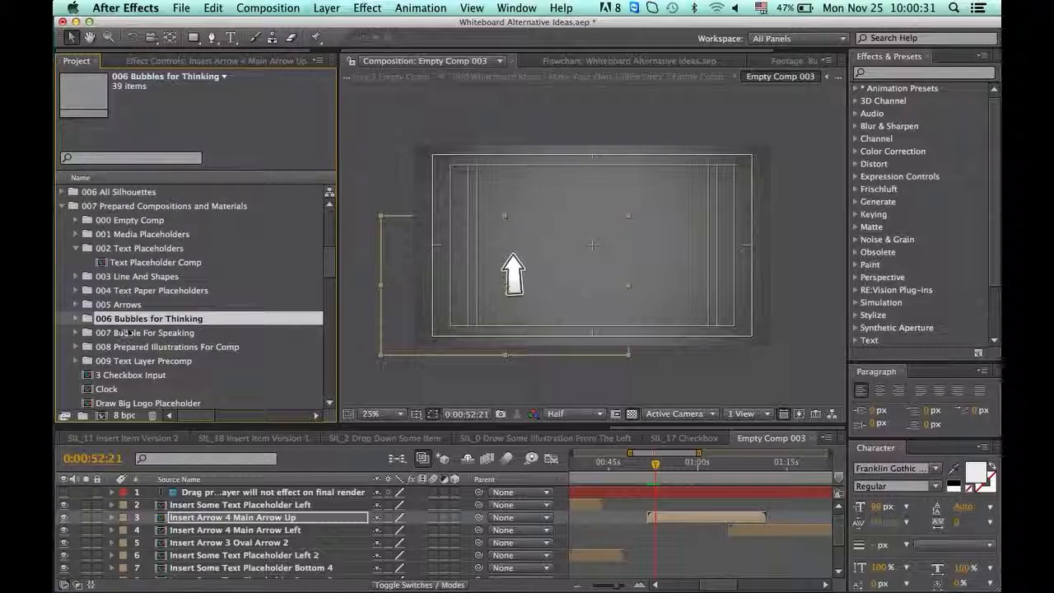
{"action": "double_click", "coordinate": [97, 321]}
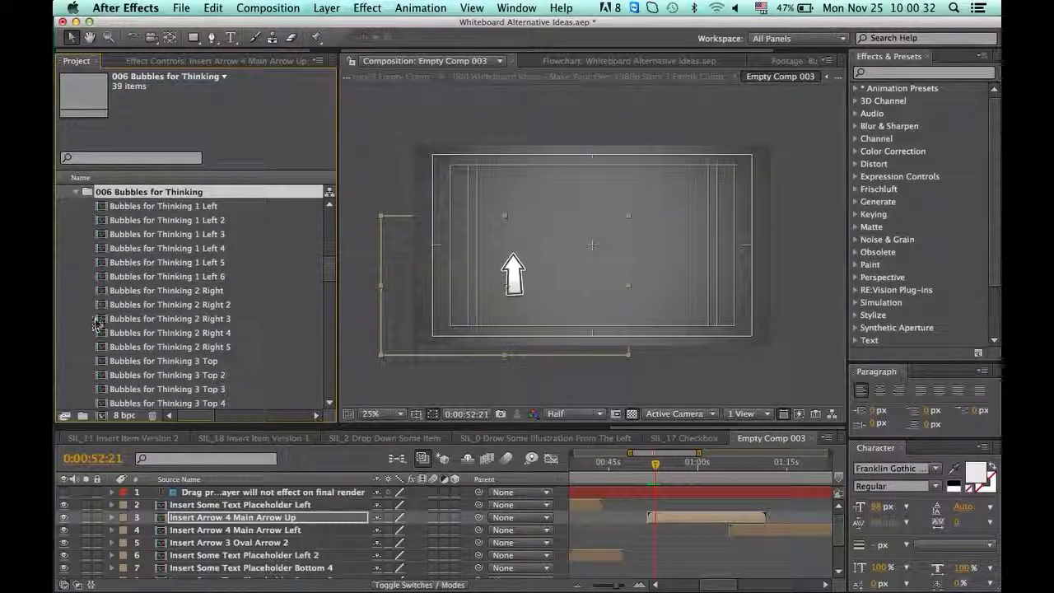
Open Bubbles for Thinking 1 Left 2, 1 Left 5 and 1 Left 6 and preview their contents along the timeline
{"action": "double_click", "coordinate": [169, 216]}
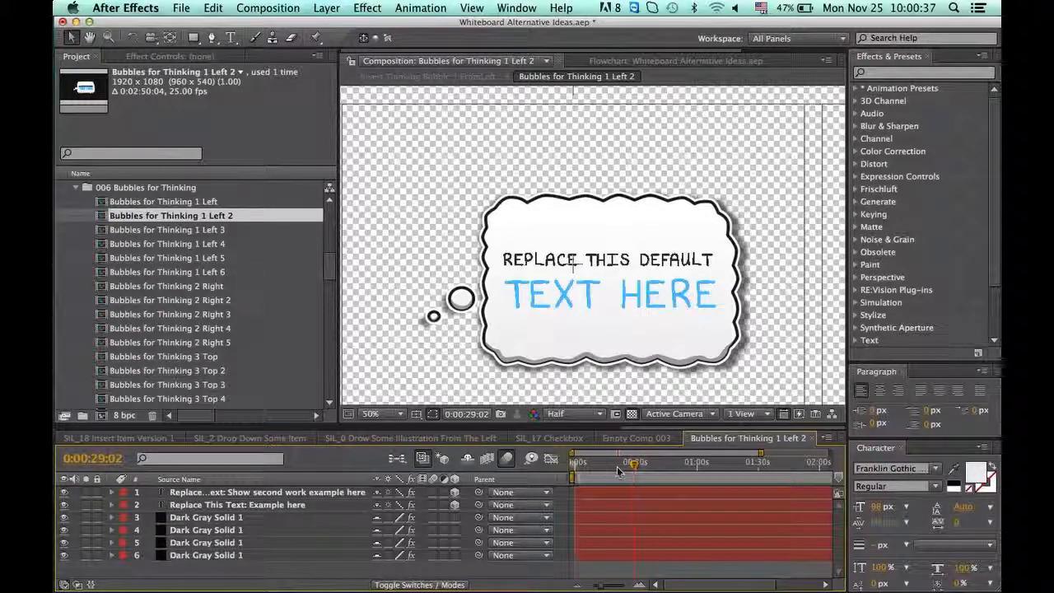
{"action": "left_click", "coordinate": [666, 465]}
{"action": "scroll", "coordinate": [210, 284], "scroll_direction": "up", "scroll_amount": 1}
{"action": "scroll", "coordinate": [210, 284], "scroll_direction": "down", "scroll_amount": 5}
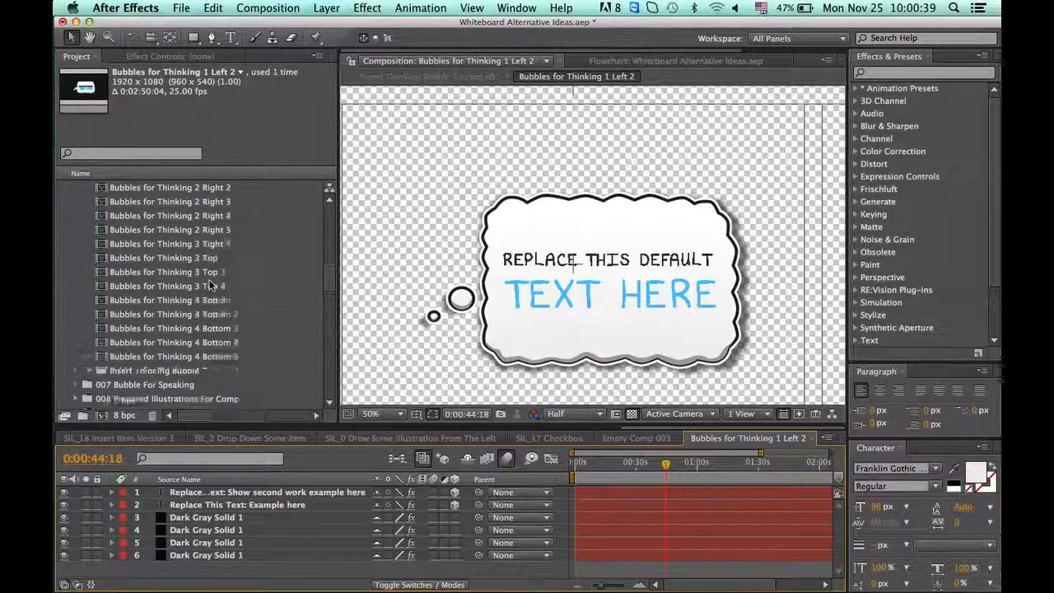
{"action": "scroll", "coordinate": [210, 284], "scroll_direction": "up", "scroll_amount": 5}
{"action": "double_click", "coordinate": [170, 272]}
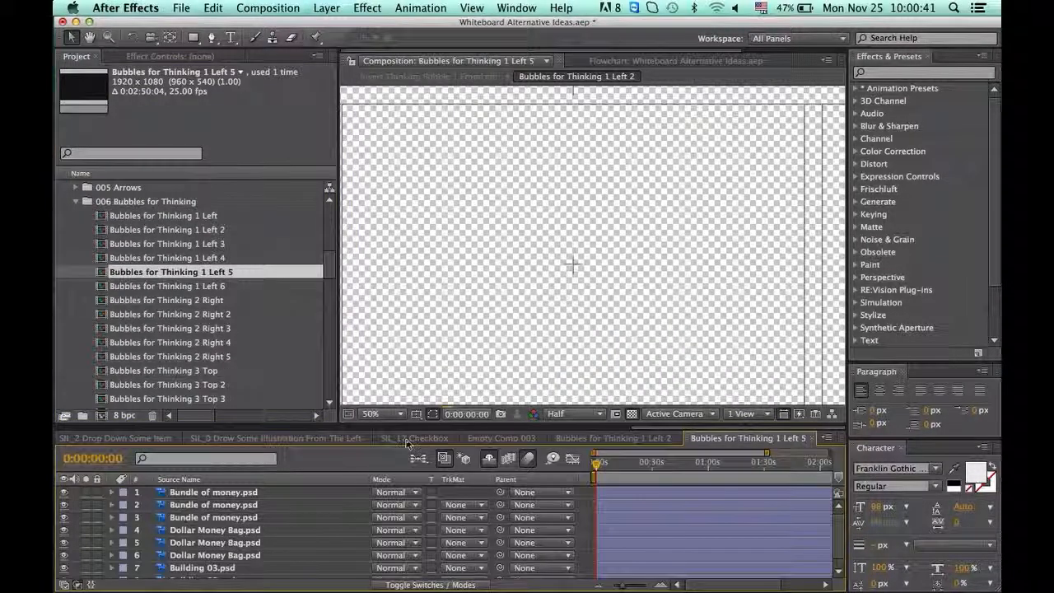
{"action": "left_click", "coordinate": [660, 465]}
{"action": "double_click", "coordinate": [239, 286]}
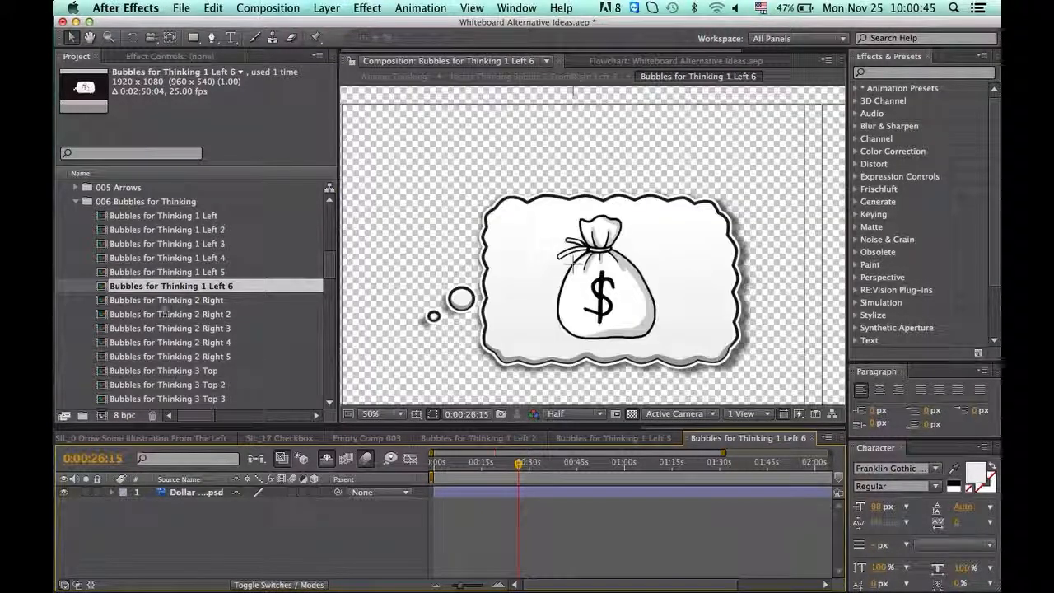
Open Bubbles for Thinking 2 Right 2, 2 Right 3, 2 Right 4 and 4 Bottom to compare the bubble designs
{"action": "double_click", "coordinate": [174, 314]}
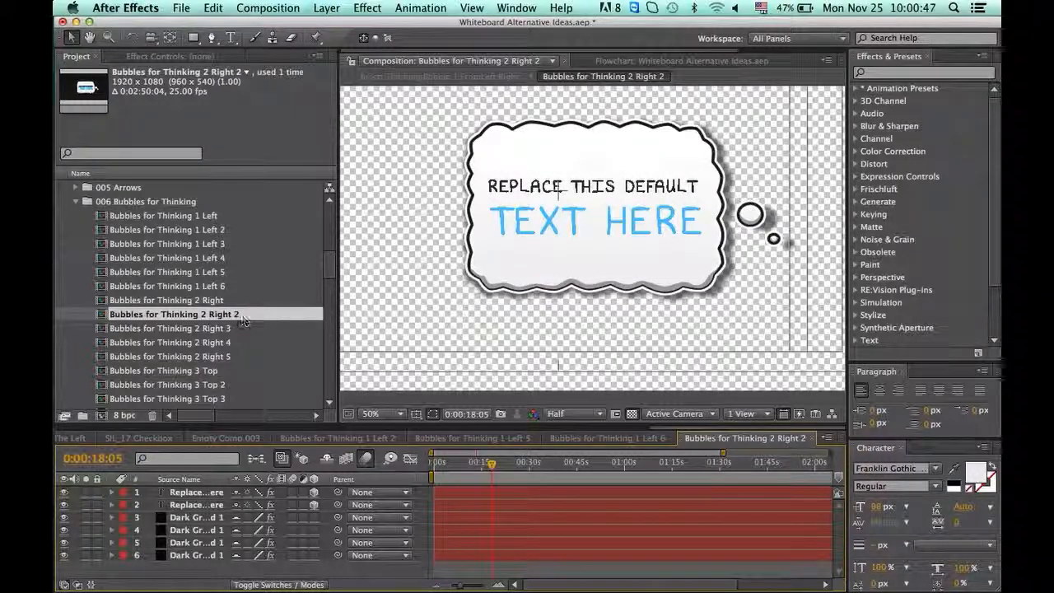
{"action": "double_click", "coordinate": [174, 328]}
{"action": "left_click", "coordinate": [506, 465]}
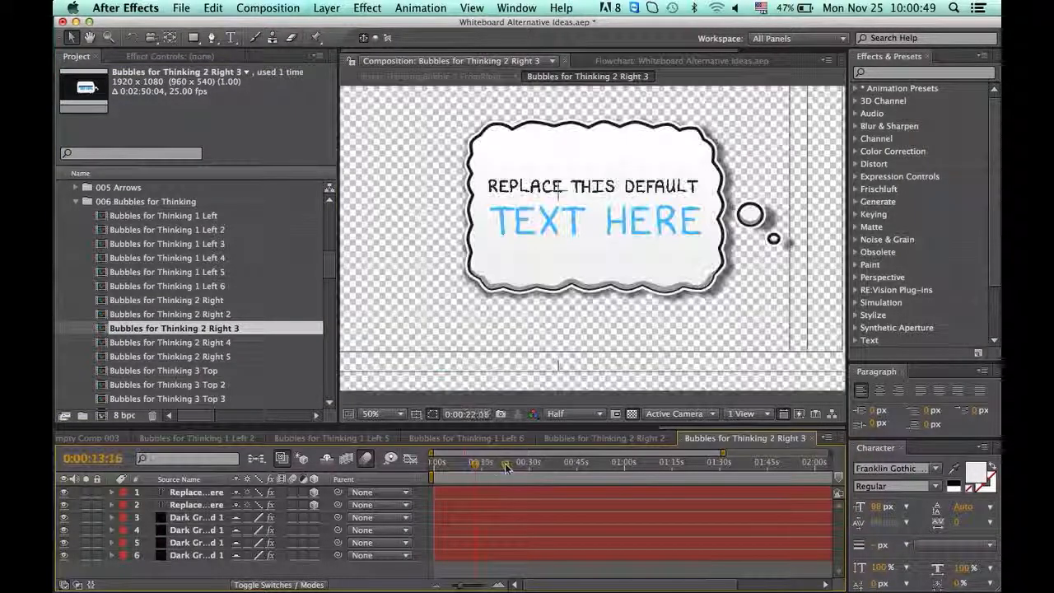
{"action": "double_click", "coordinate": [206, 344]}
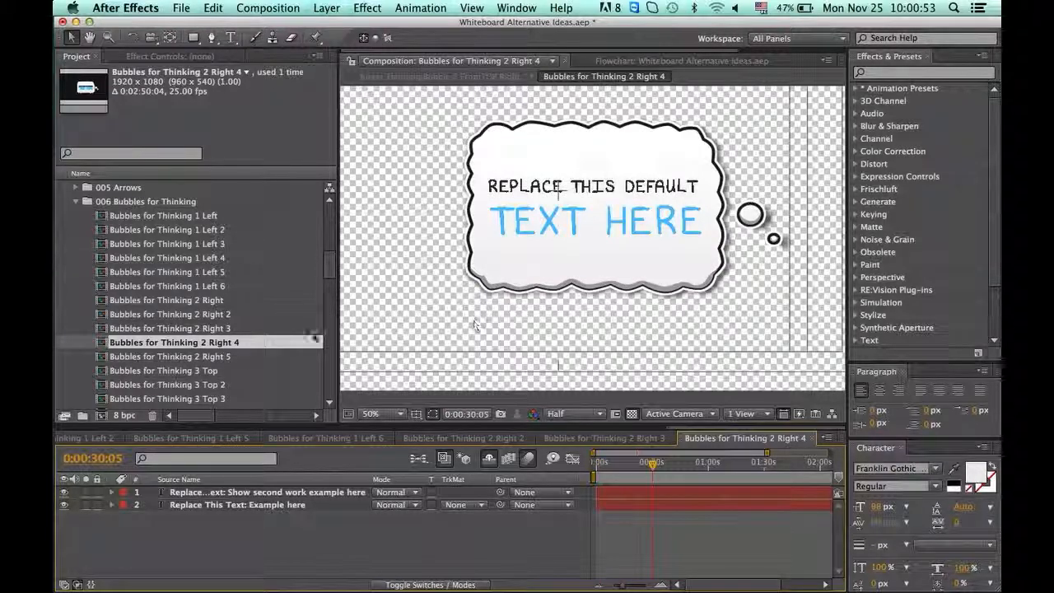
{"action": "scroll", "coordinate": [206, 288], "scroll_direction": "down", "scroll_amount": 5}
{"action": "double_click", "coordinate": [217, 230]}
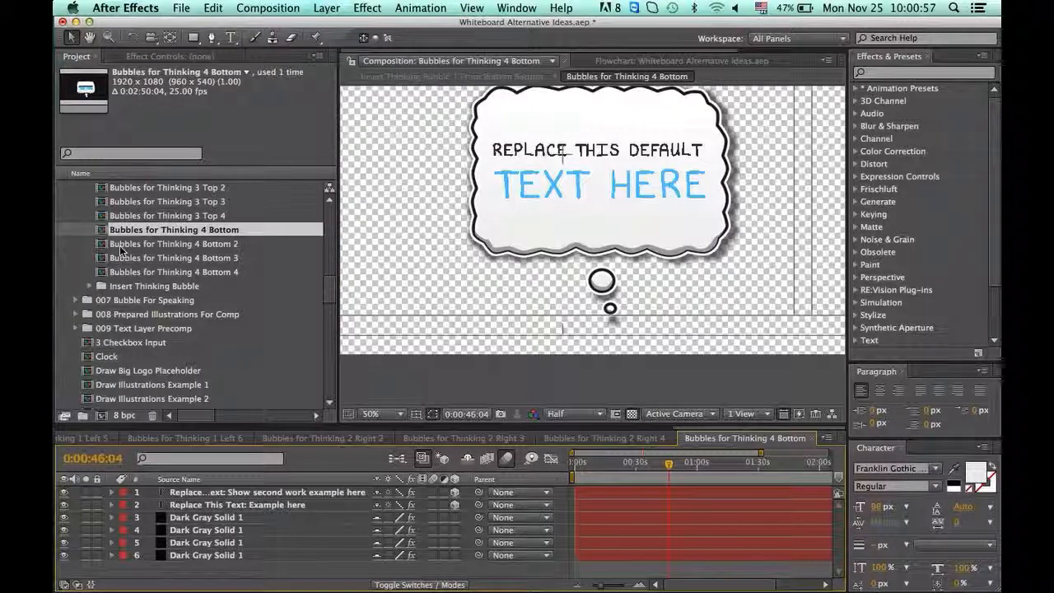
Expand the Insert Thinking Bubble folder, widen the project list, and review the names of the thinking bubble animations
{"action": "left_click", "coordinate": [137, 288]}
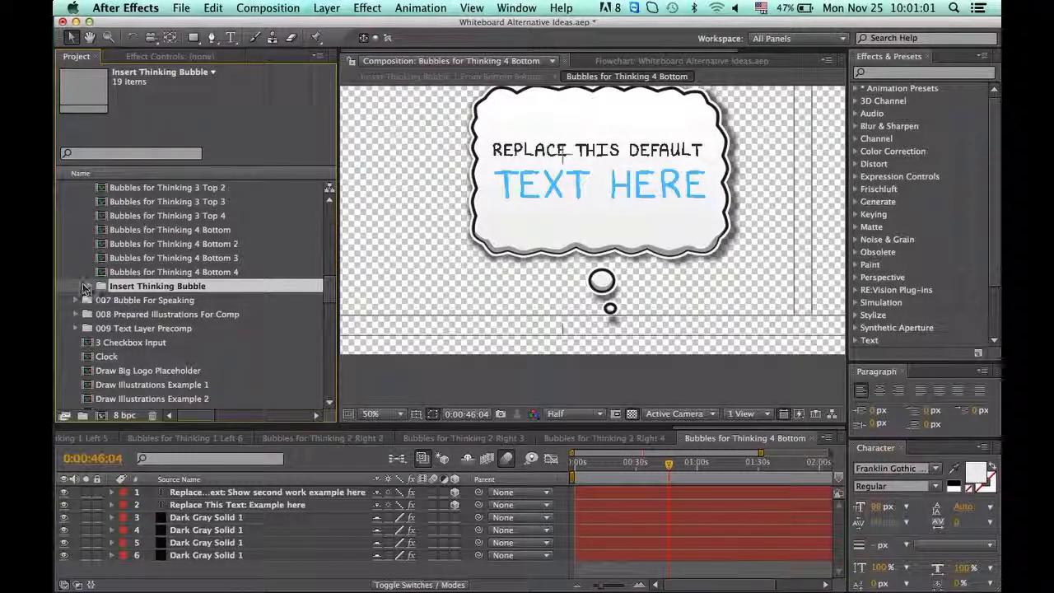
{"action": "left_click", "coordinate": [84, 288]}
{"action": "left_click", "coordinate": [223, 205]}
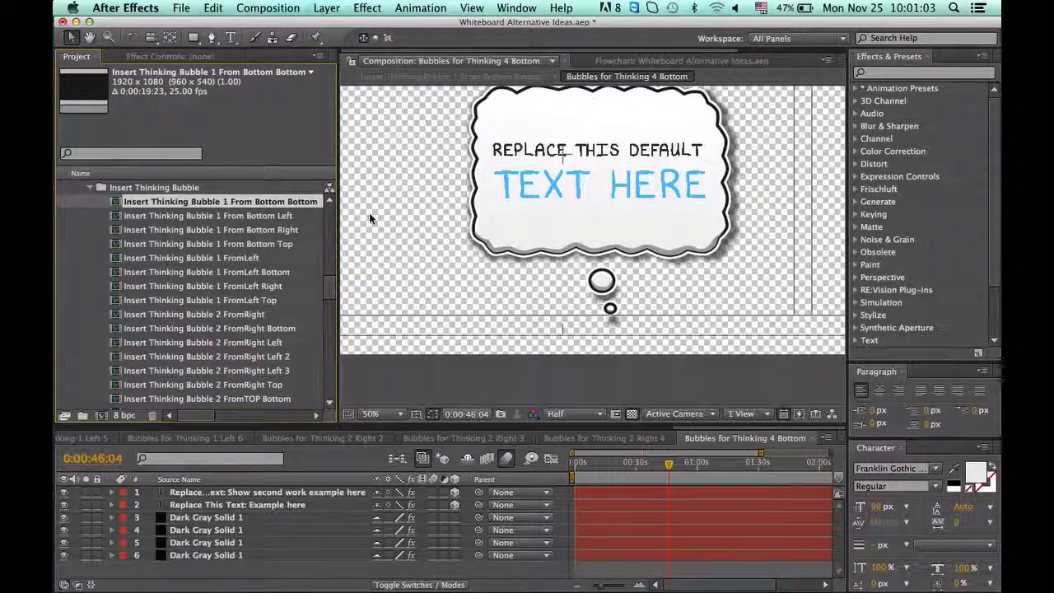
{"action": "left_click_drag", "start_coordinate": [339, 243], "coordinate": [402, 243]}
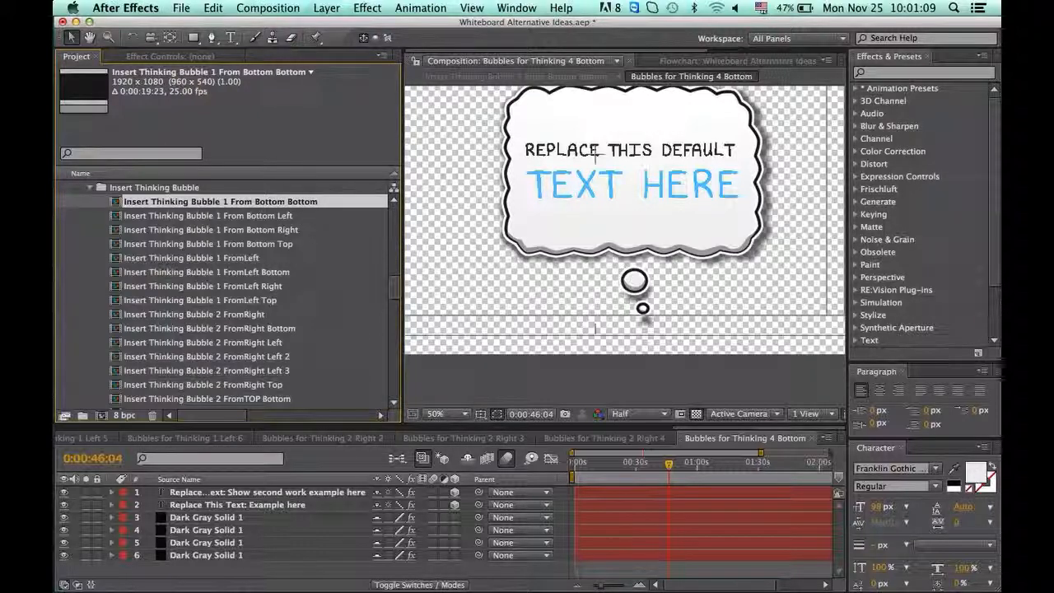
{"action": "scroll", "coordinate": [192, 212], "scroll_direction": "up", "scroll_amount": 8}
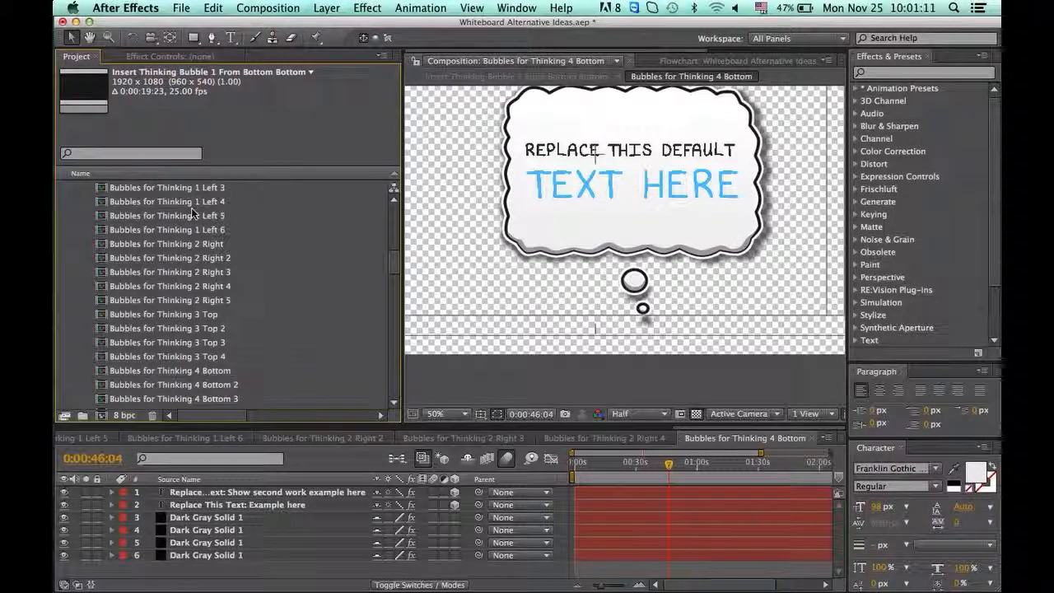
{"action": "scroll", "coordinate": [192, 212], "scroll_direction": "up", "scroll_amount": 5}
{"action": "scroll", "coordinate": [206, 313], "scroll_direction": "down", "scroll_amount": 15}
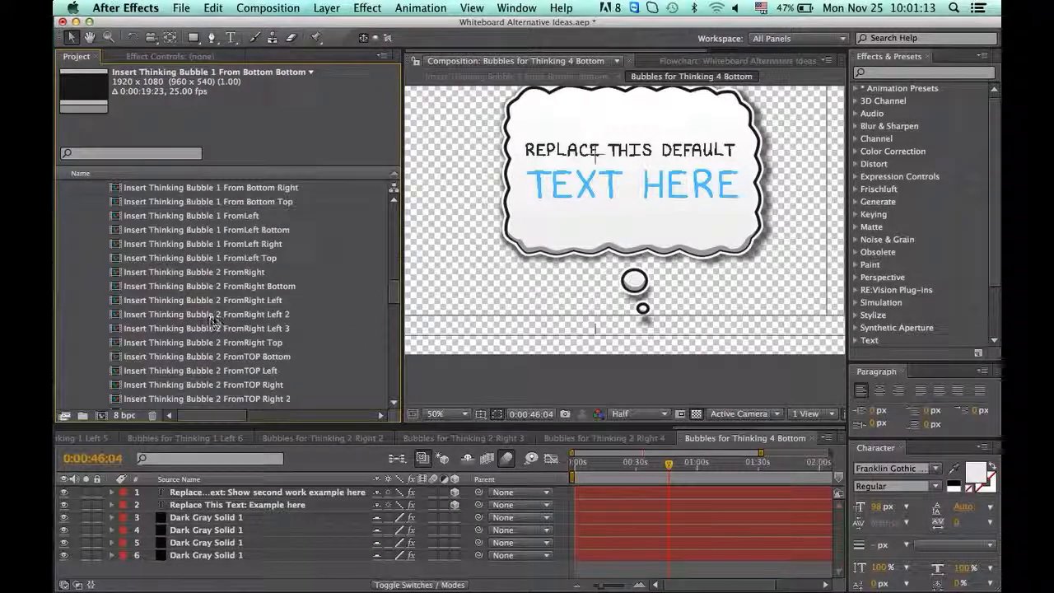
{"action": "scroll", "coordinate": [213, 322], "scroll_direction": "down", "scroll_amount": 2}
{"action": "scroll", "coordinate": [222, 319], "scroll_direction": "up", "scroll_amount": 5}
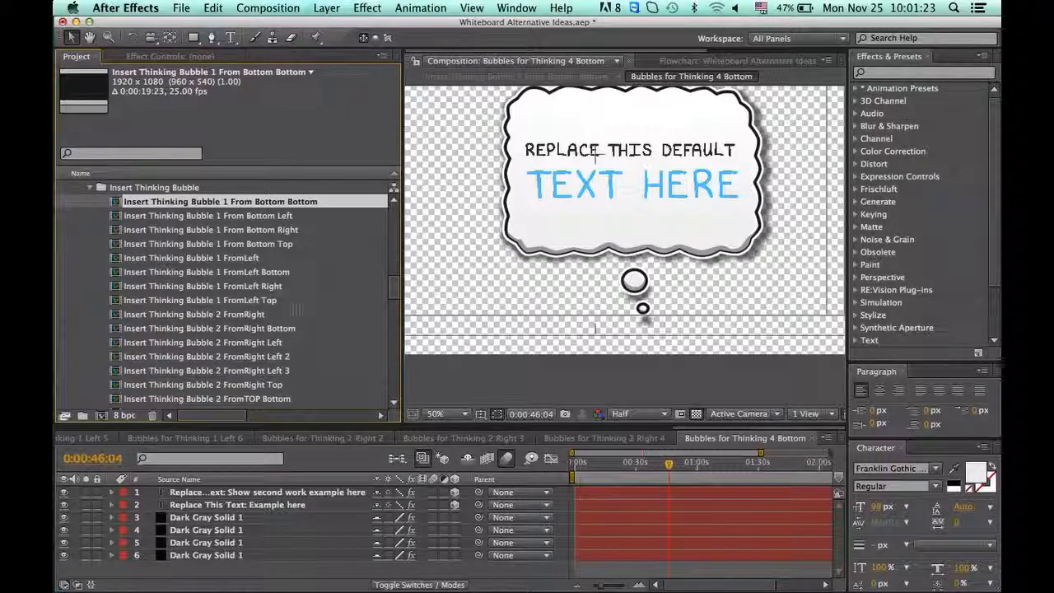
Scrub through the start of Insert Thinking Bubble 1 FromLeft Right, and select Insert Thinking Bubble 2 FromRight Left
{"action": "double_click", "coordinate": [267, 288]}
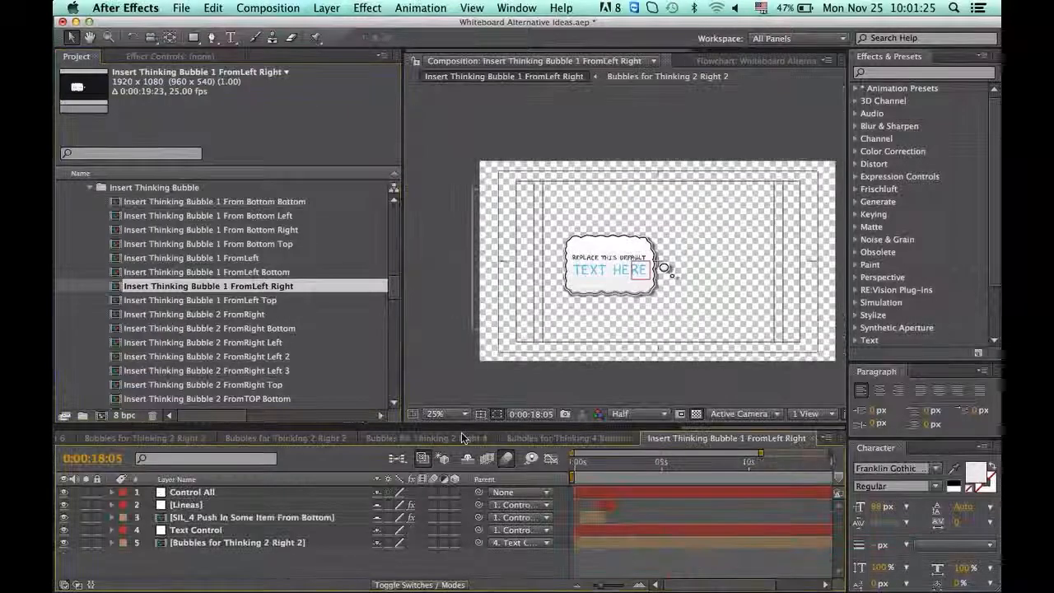
{"action": "left_click", "coordinate": [581, 465]}
{"action": "left_click_drag", "start_coordinate": [580, 466], "coordinate": [596, 476]}
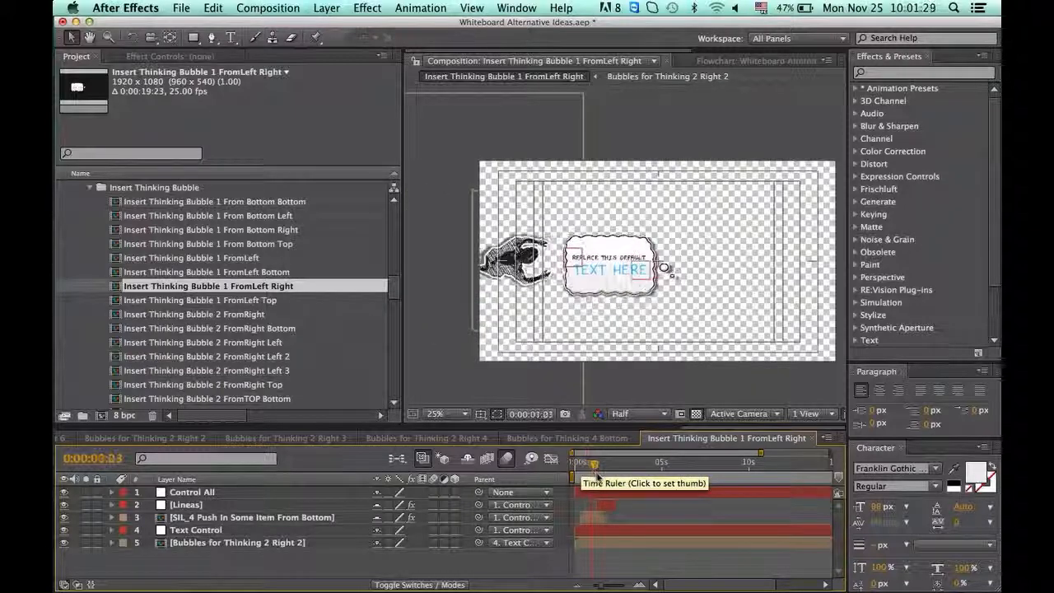
{"action": "left_click", "coordinate": [239, 340]}
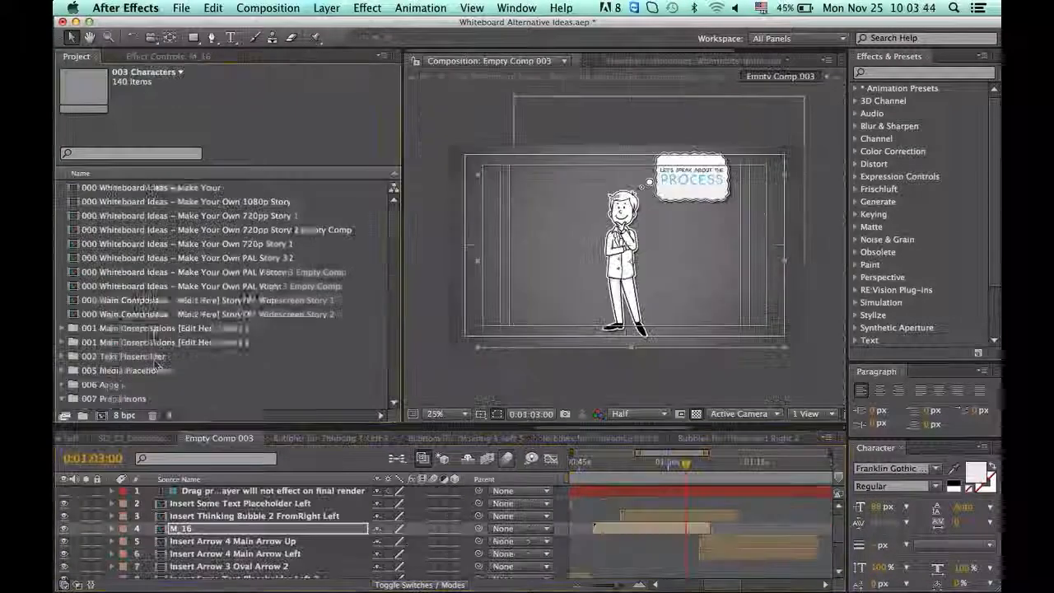
Collapse the Insert Thinking Bubble and 006 Bubbles for Thinking folders
{"action": "scroll", "coordinate": [154, 323], "scroll_direction": "down", "scroll_amount": 5}
{"action": "scroll", "coordinate": [155, 323], "scroll_direction": "down", "scroll_amount": 3}
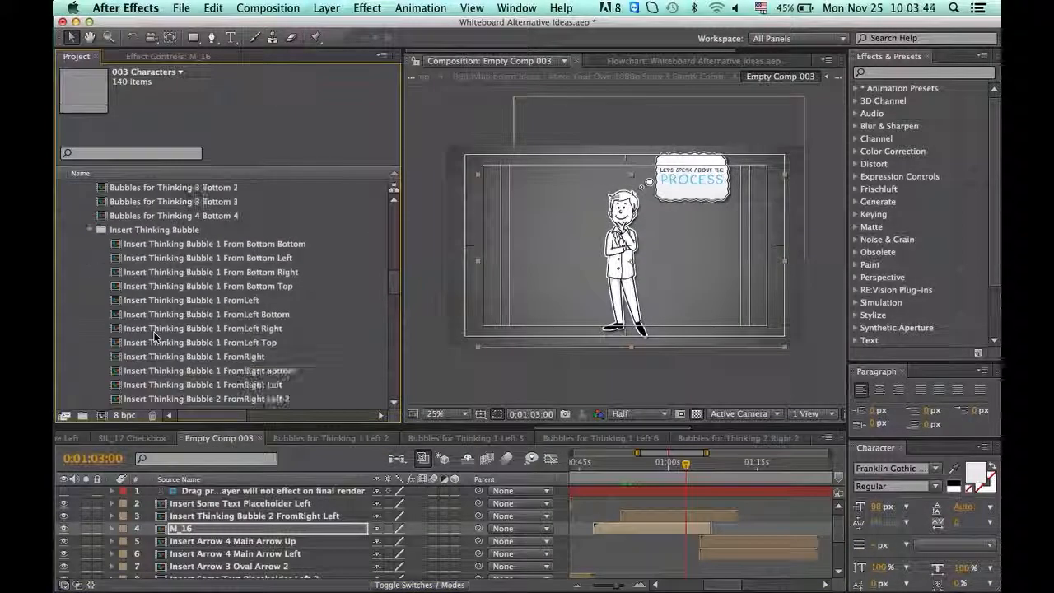
{"action": "left_click", "coordinate": [132, 300]}
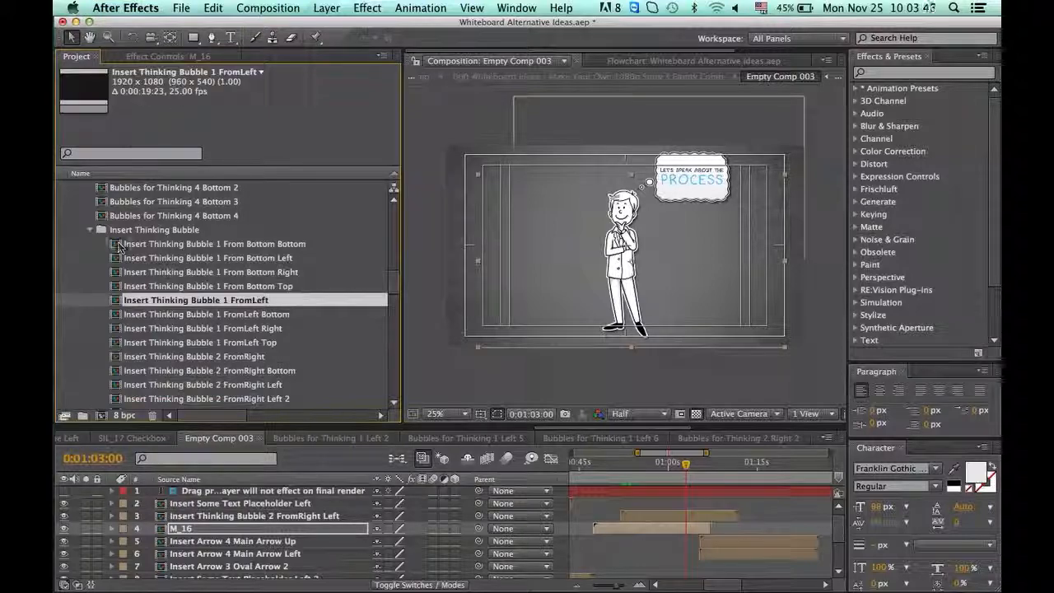
{"action": "left_click", "coordinate": [89, 229]}
{"action": "scroll", "coordinate": [142, 299], "scroll_direction": "up", "scroll_amount": 2}
{"action": "scroll", "coordinate": [142, 300], "scroll_direction": "up", "scroll_amount": 10}
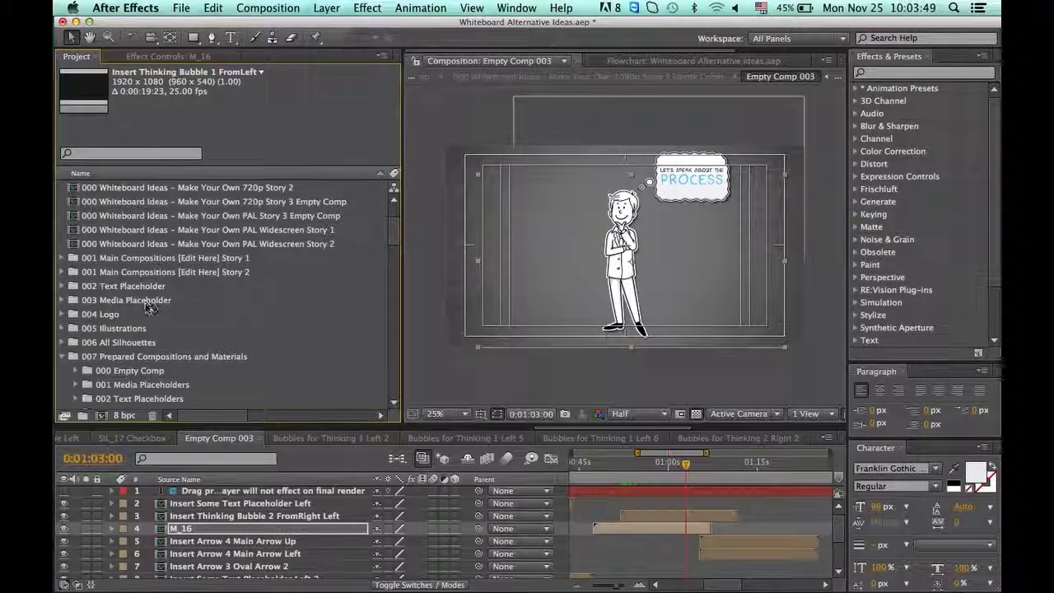
{"action": "scroll", "coordinate": [142, 304], "scroll_direction": "down", "scroll_amount": 1}
{"action": "scroll", "coordinate": [98, 333], "scroll_direction": "down", "scroll_amount": 3}
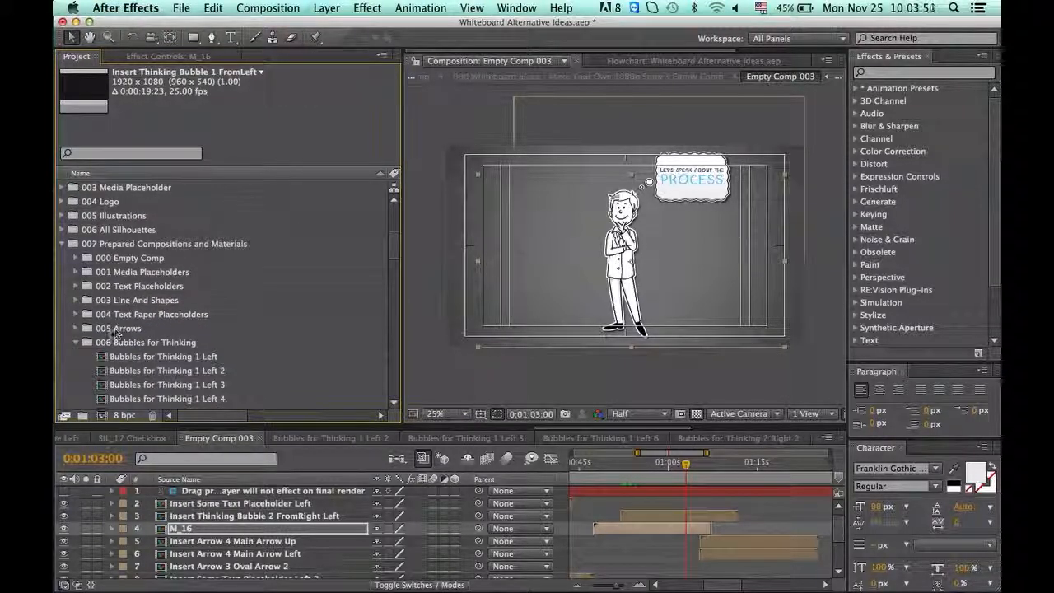
{"action": "left_click", "coordinate": [76, 343]}
{"action": "scroll", "coordinate": [150, 347], "scroll_direction": "down", "scroll_amount": 1}
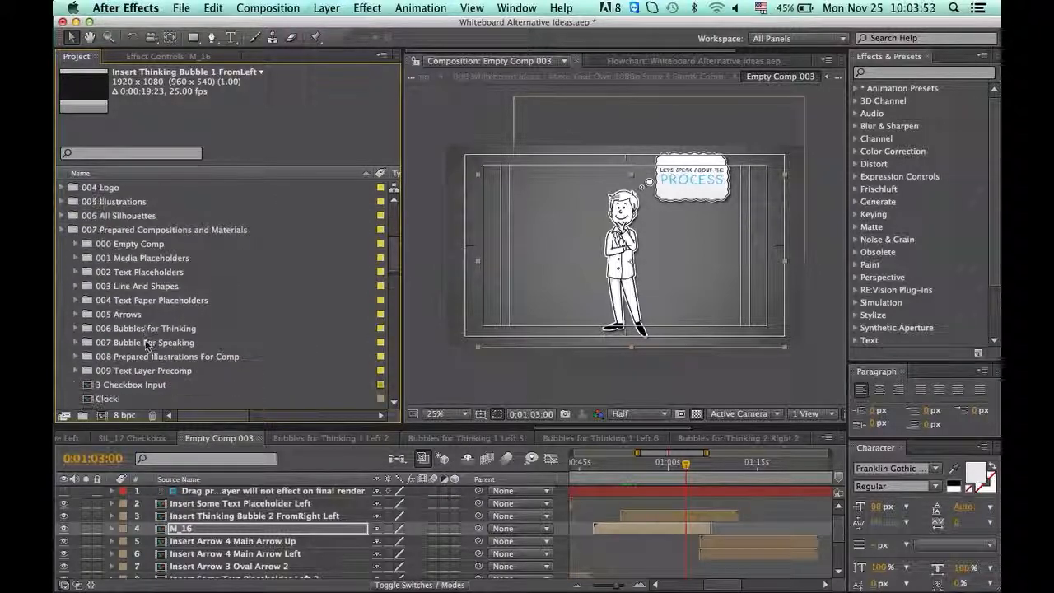
Expand the 007 Bubble For Speaking folder and open the Speaking Bubble 05 composition
{"action": "left_click", "coordinate": [149, 328]}
{"action": "left_click", "coordinate": [175, 343]}
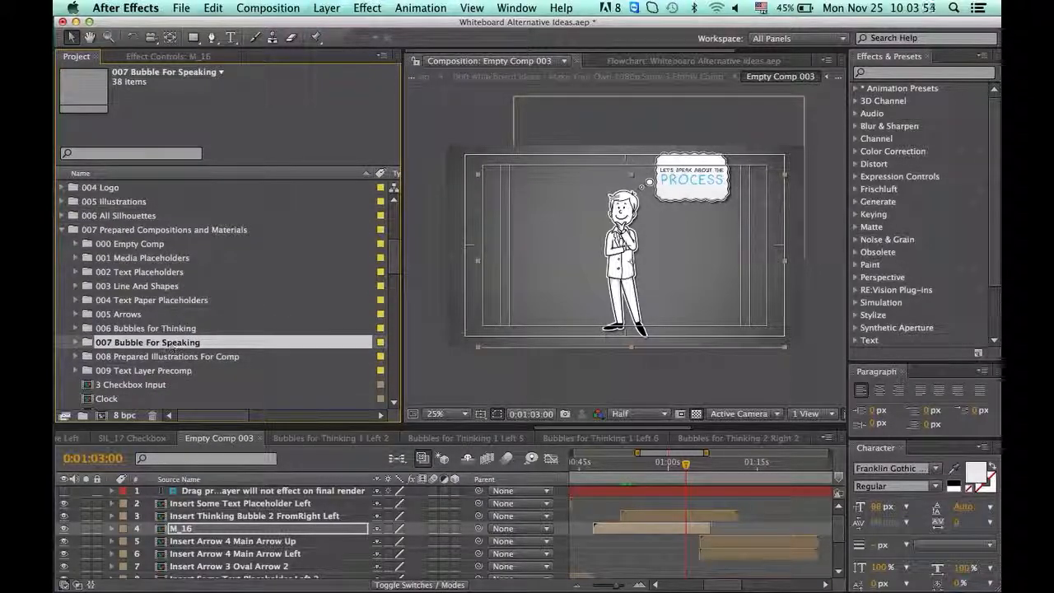
{"action": "left_click", "coordinate": [77, 344]}
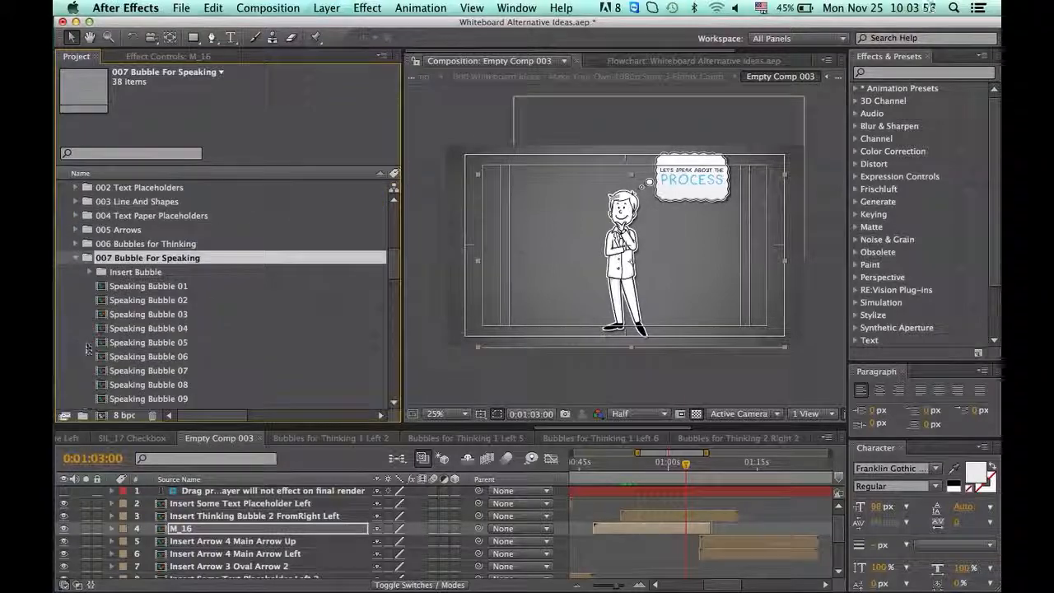
{"action": "left_click", "coordinate": [148, 300]}
{"action": "scroll", "coordinate": [207, 316], "scroll_direction": "down", "scroll_amount": 4}
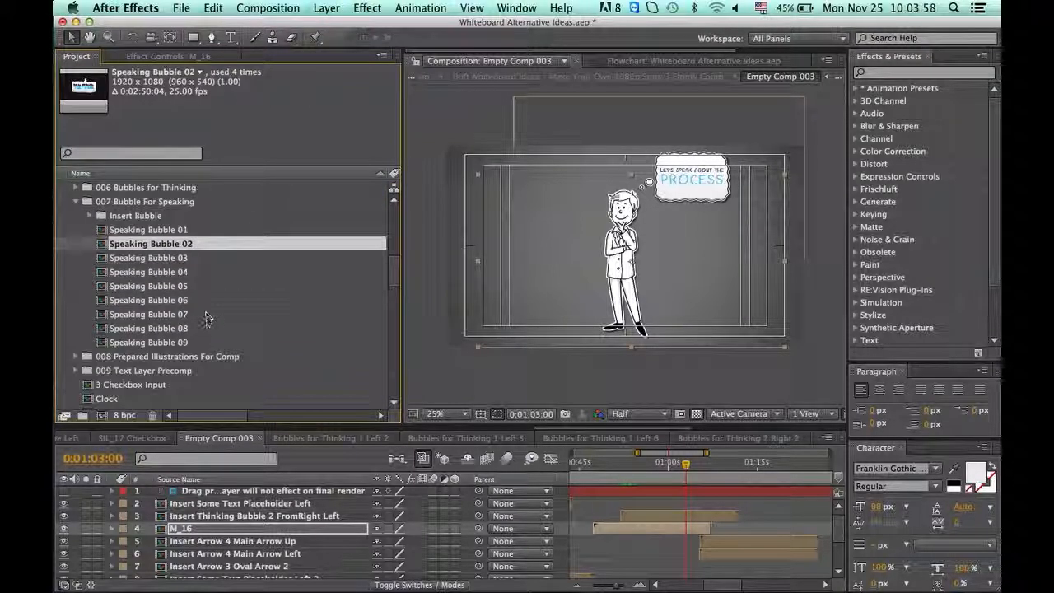
{"action": "scroll", "coordinate": [157, 302], "scroll_direction": "up", "scroll_amount": 1}
{"action": "left_click", "coordinate": [157, 300]}
{"action": "double_click", "coordinate": [156, 300]}
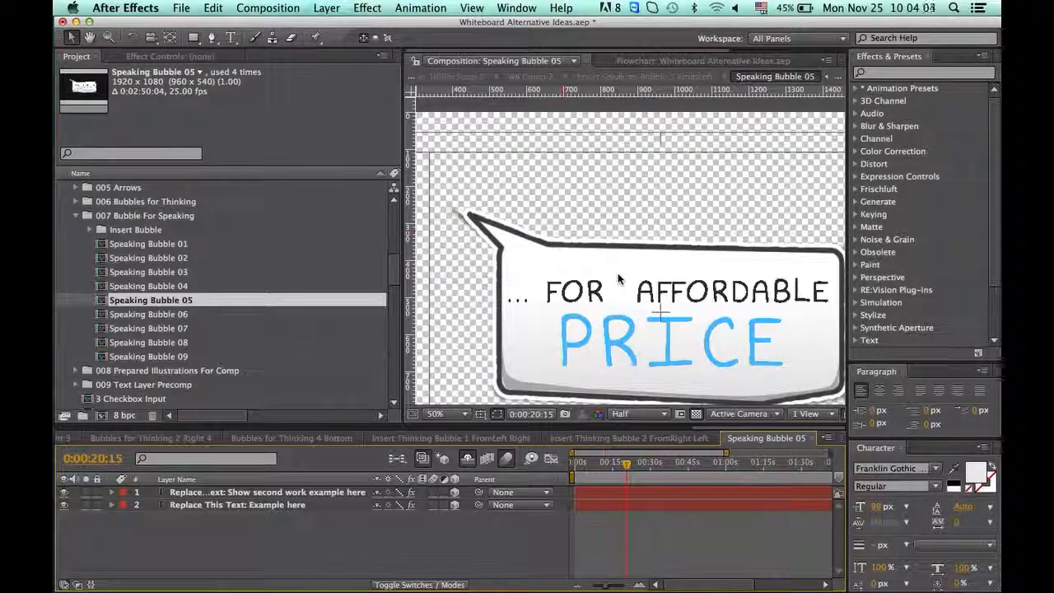
Expand the Insert Bubble folder, open Insert Speaking Bubble 1 From Bottom, and scrub through the start of its animation
{"action": "left_click", "coordinate": [90, 230]}
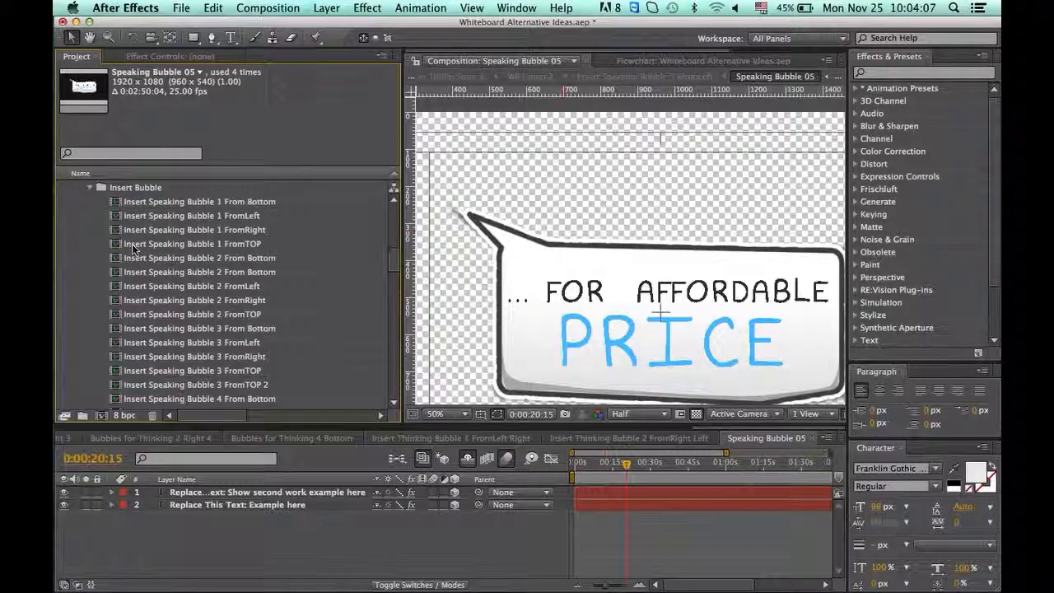
{"action": "double_click", "coordinate": [228, 202]}
{"action": "left_click_drag", "start_coordinate": [563, 481], "coordinate": [565, 481]}
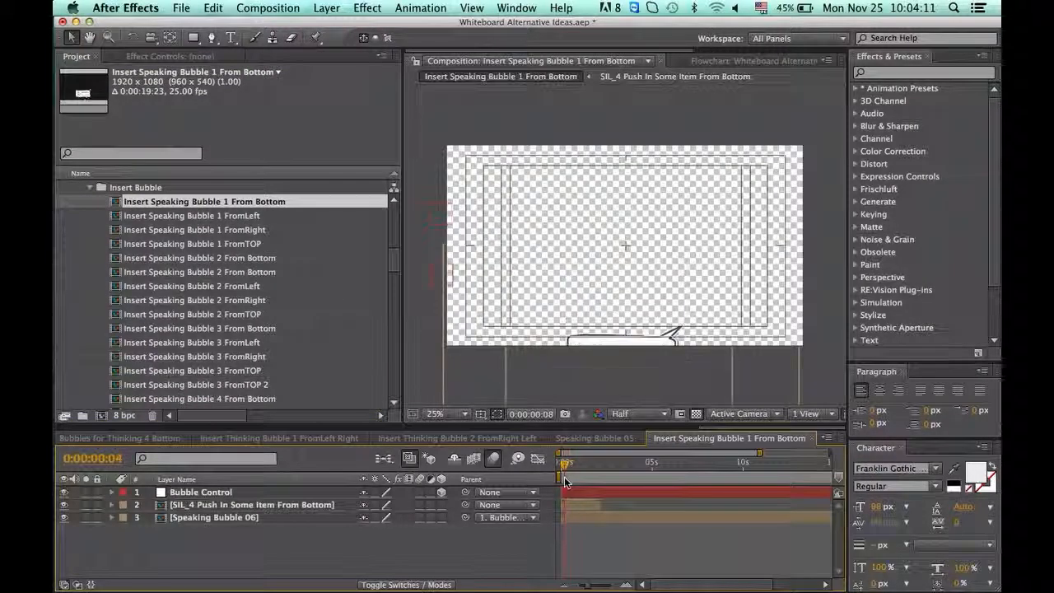
Play a preview of the Insert Speaking Bubble 1 From Bottom animation
{"action": "key", "text": "space"}
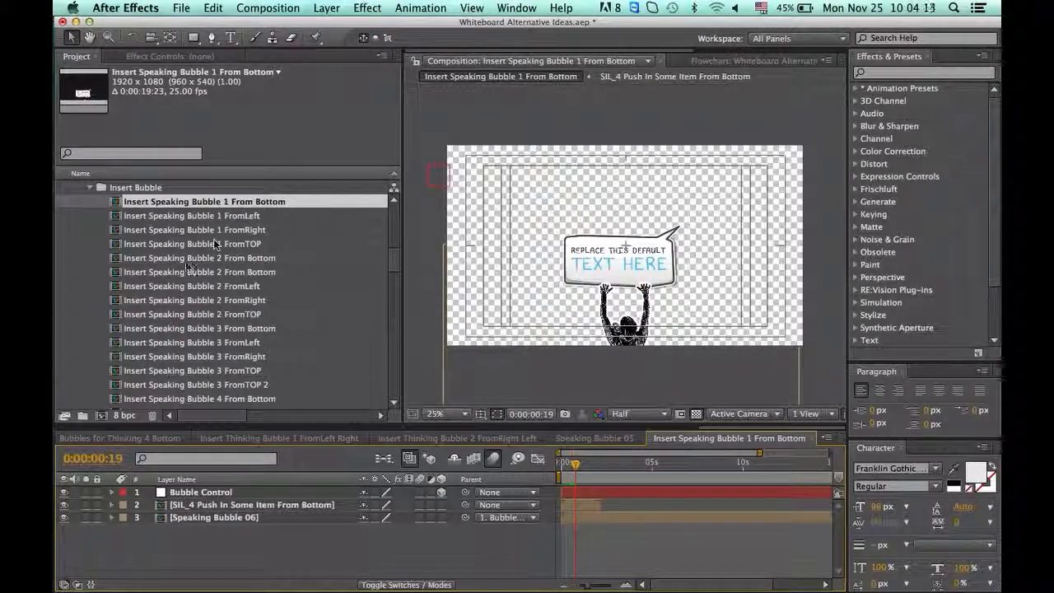
{"action": "scroll", "coordinate": [215, 247], "scroll_direction": "up", "scroll_amount": 3}
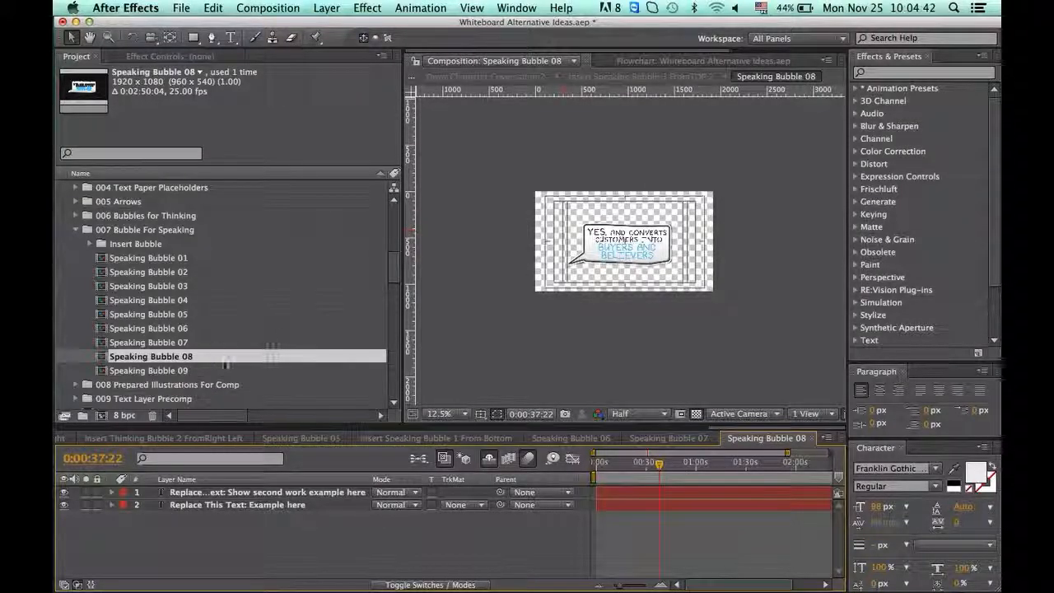
Open the Speaking Bubble 09, 03 and 04 compositions, viewing Speaking Bubble 09 at about 31 seconds
{"action": "double_click", "coordinate": [188, 375]}
{"action": "left_click", "coordinate": [668, 462]}
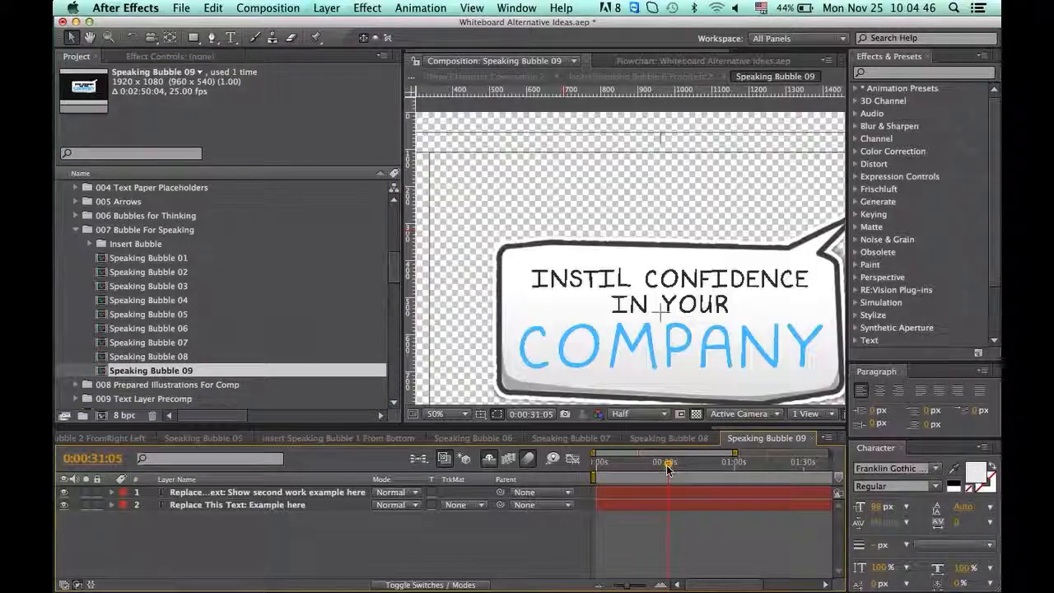
{"action": "scroll", "coordinate": [683, 360], "scroll_direction": "up", "scroll_amount": 1}
{"action": "scroll", "coordinate": [667, 346], "scroll_direction": "down", "scroll_amount": 3}
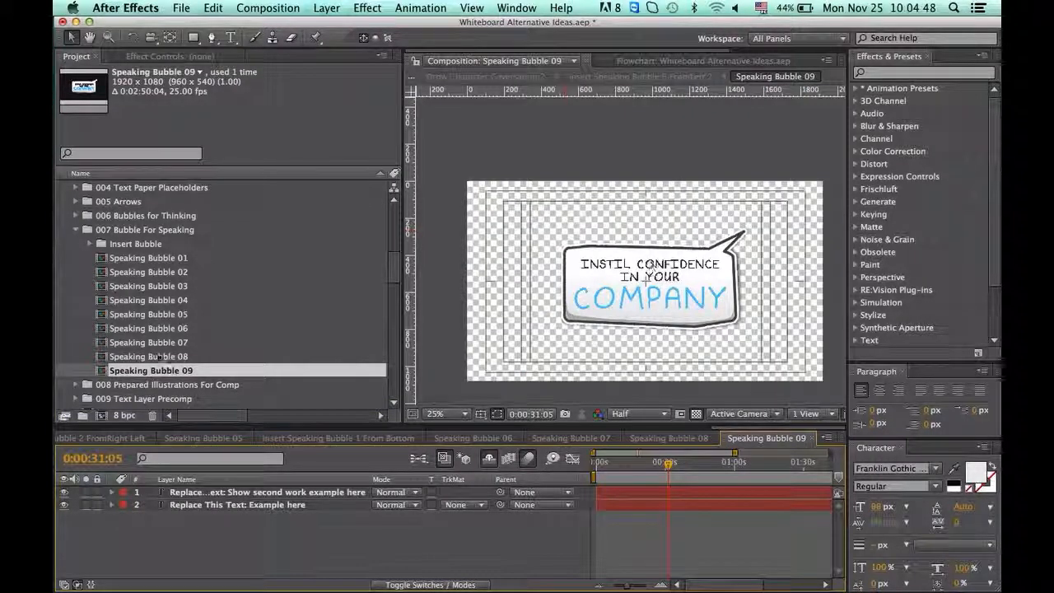
{"action": "double_click", "coordinate": [179, 286]}
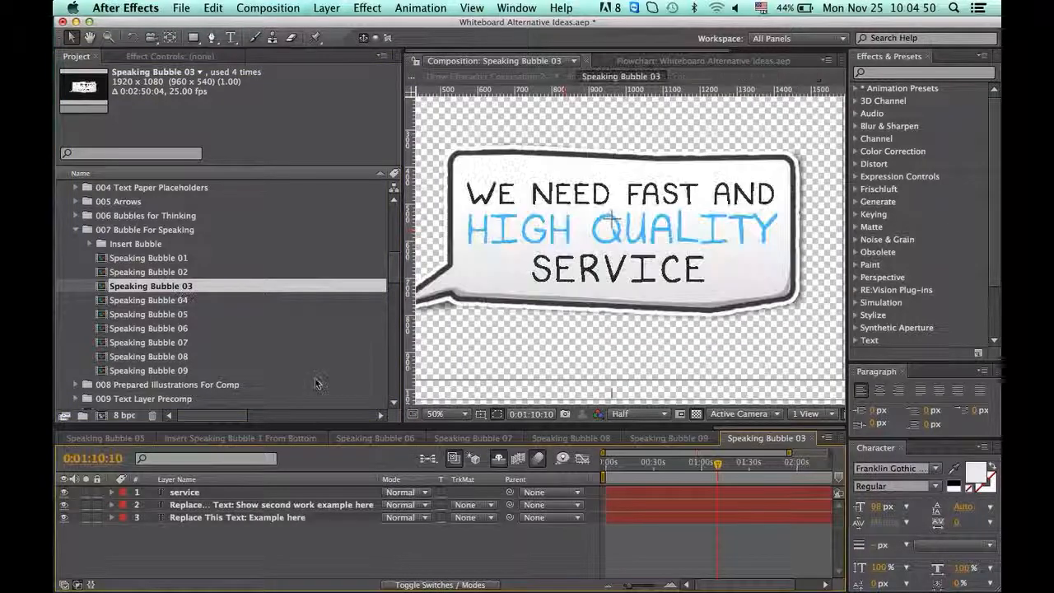
{"action": "double_click", "coordinate": [186, 300]}
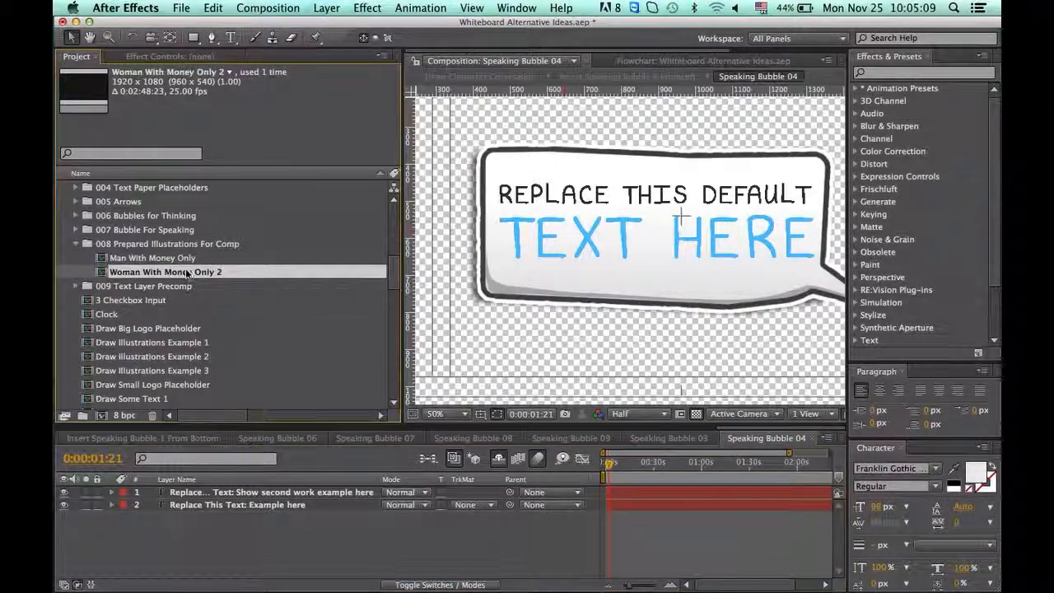
View the Woman With Money Only 2 and Man With Money Only compositions, and collapse the 008 Prepared Illustrations For Comp folder
{"action": "double_click", "coordinate": [186, 272]}
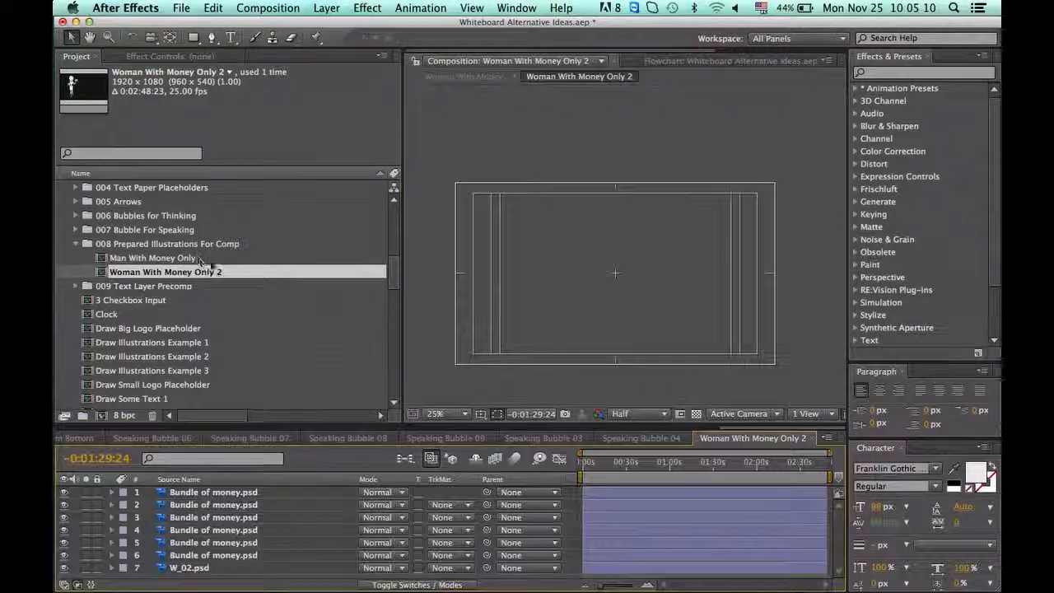
{"action": "double_click", "coordinate": [155, 258]}
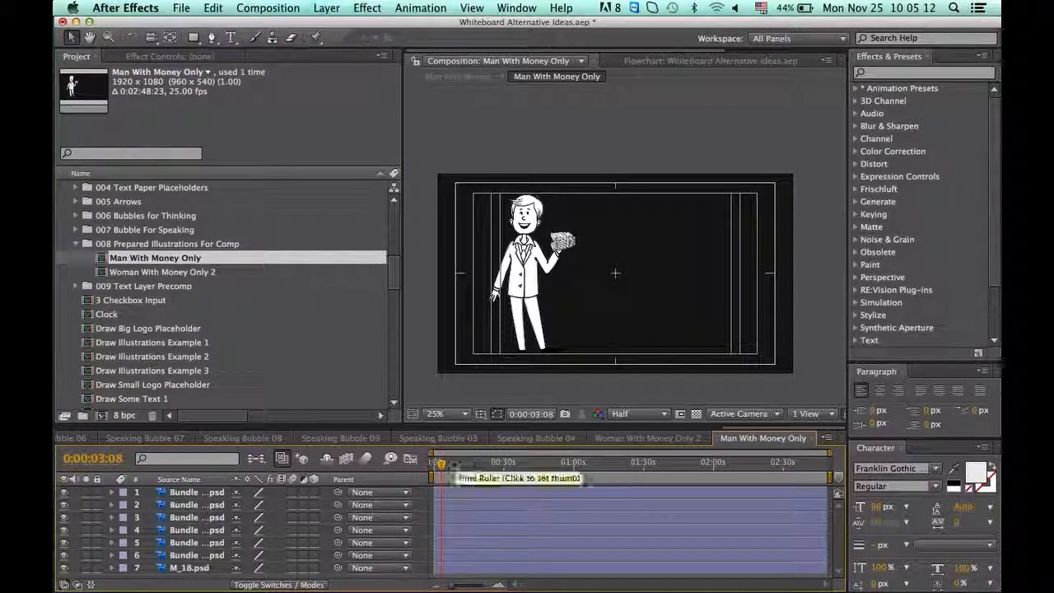
{"action": "double_click", "coordinate": [202, 274]}
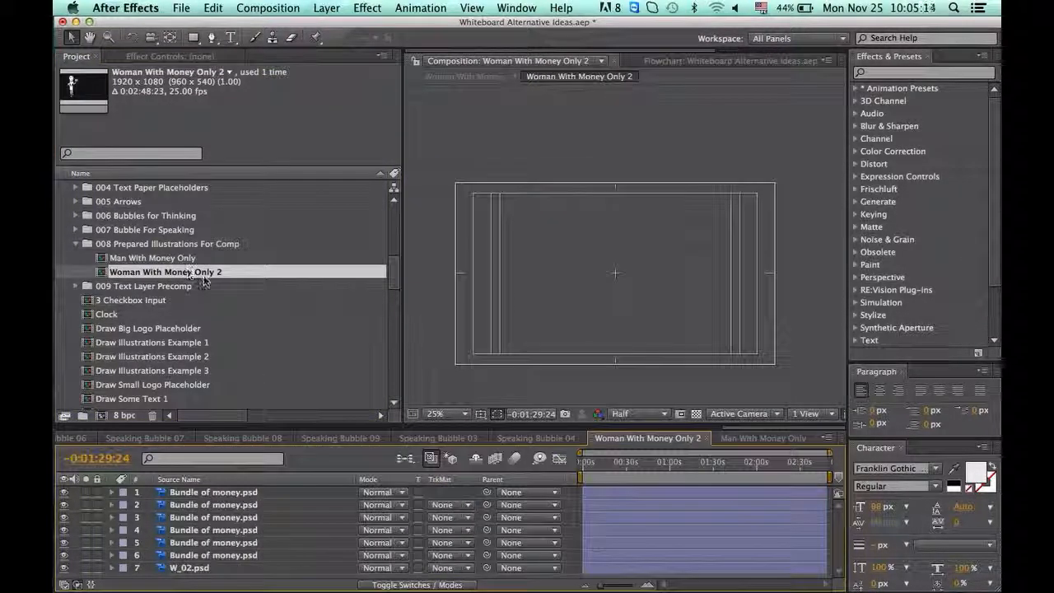
{"action": "left_click", "coordinate": [629, 462]}
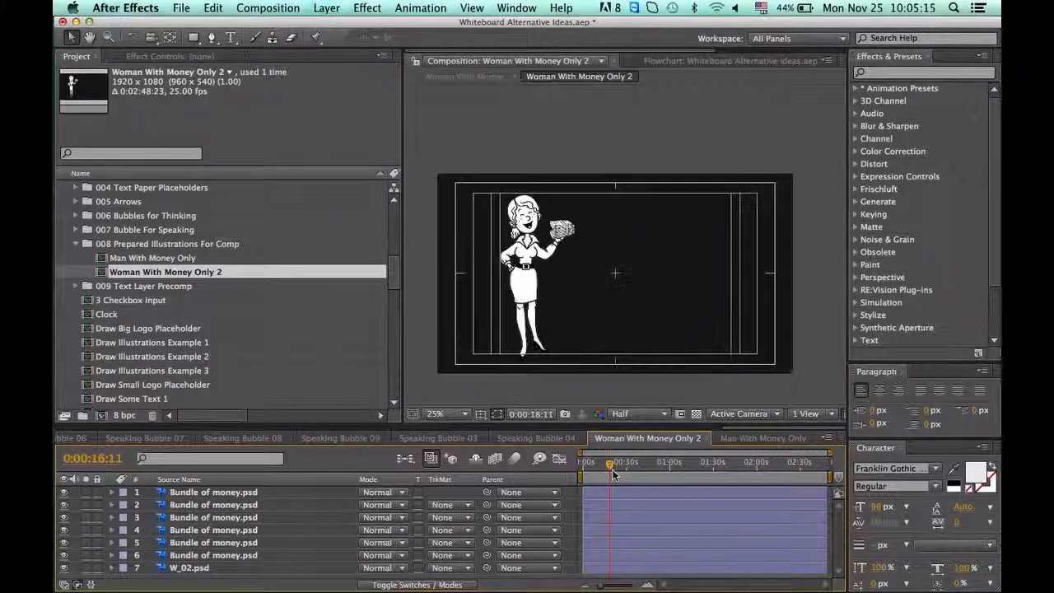
{"action": "left_click", "coordinate": [76, 245]}
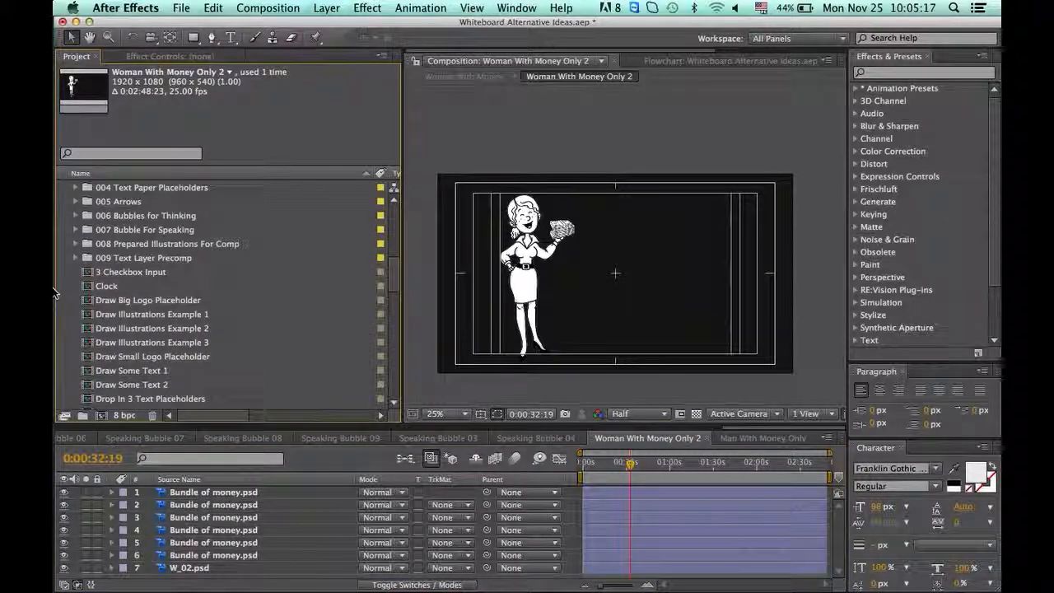
Expand the 009 Text Layer Precomp folder, open Text Layer Import 1, and scrub through the start of its animation
{"action": "left_click", "coordinate": [138, 261]}
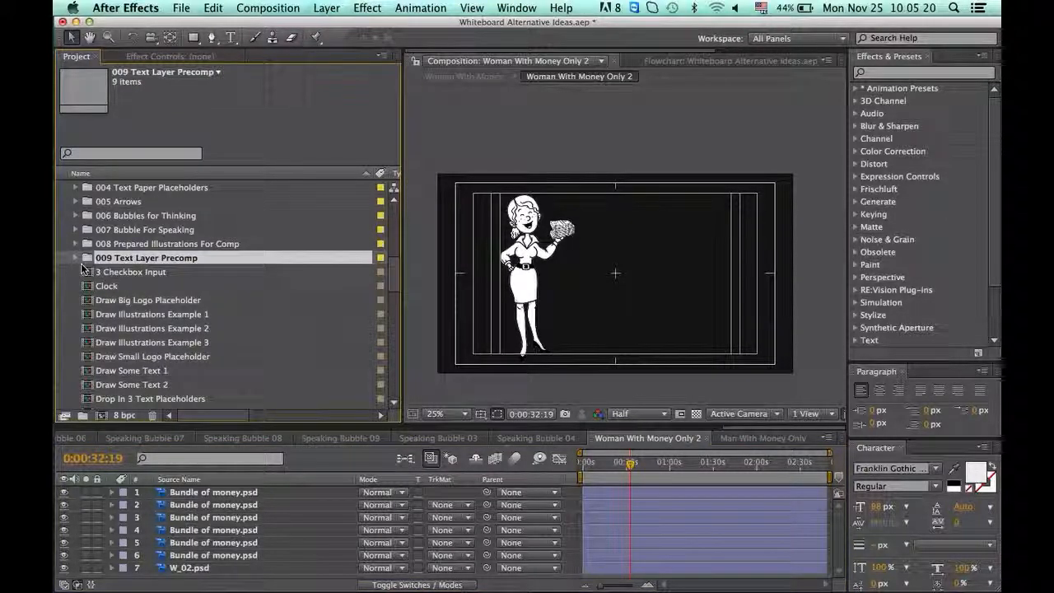
{"action": "left_click", "coordinate": [75, 259]}
{"action": "double_click", "coordinate": [132, 275]}
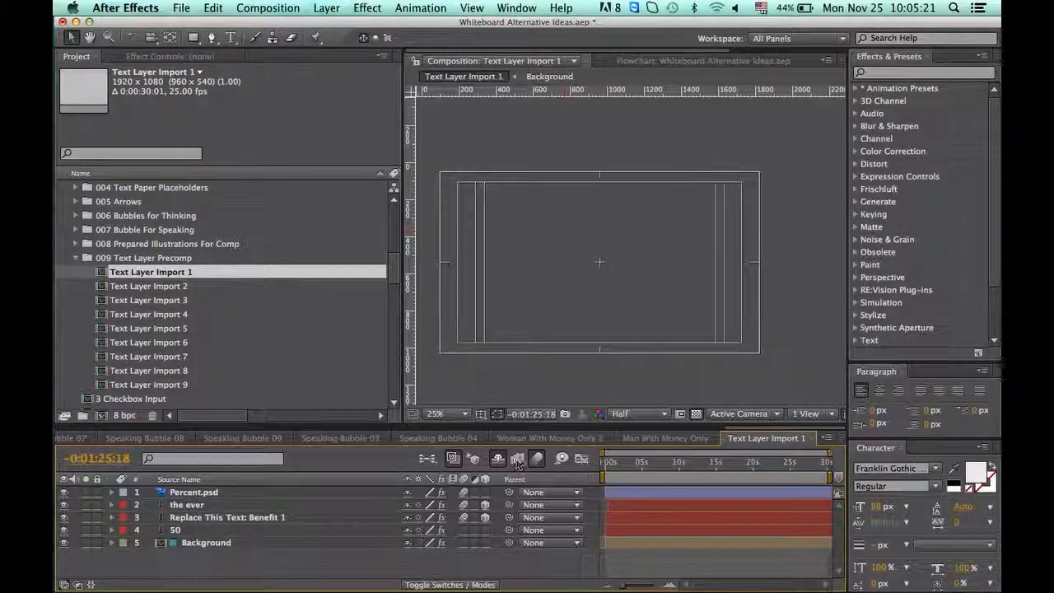
{"action": "left_click", "coordinate": [615, 465]}
{"action": "left_click_drag", "start_coordinate": [615, 467], "coordinate": [607, 467]}
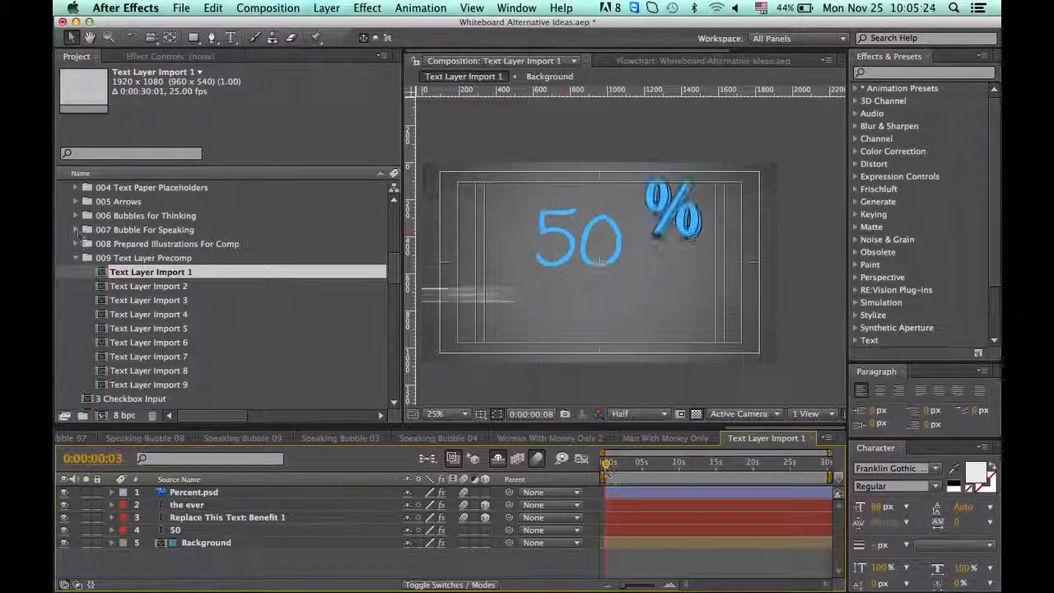
Scrub Text Layer Import 1 to about five seconds, and return the playhead to the start
{"action": "left_click", "coordinate": [111, 256]}
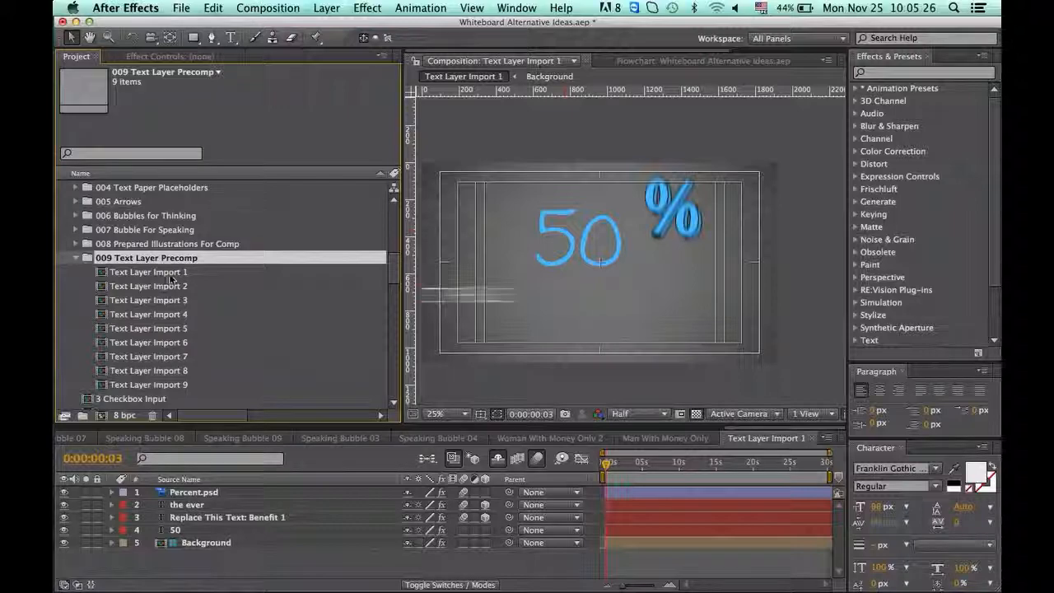
{"action": "left_click", "coordinate": [169, 276]}
{"action": "left_click", "coordinate": [630, 463]}
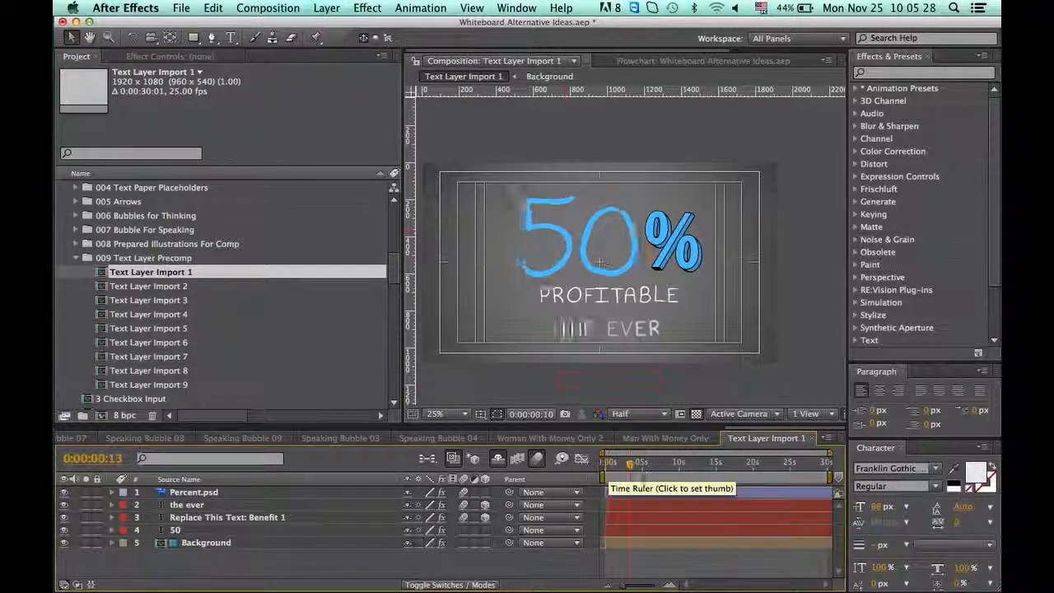
{"action": "left_click_drag", "start_coordinate": [630, 463], "coordinate": [647, 463]}
{"action": "scroll", "coordinate": [175, 306], "scroll_direction": "down", "scroll_amount": 5}
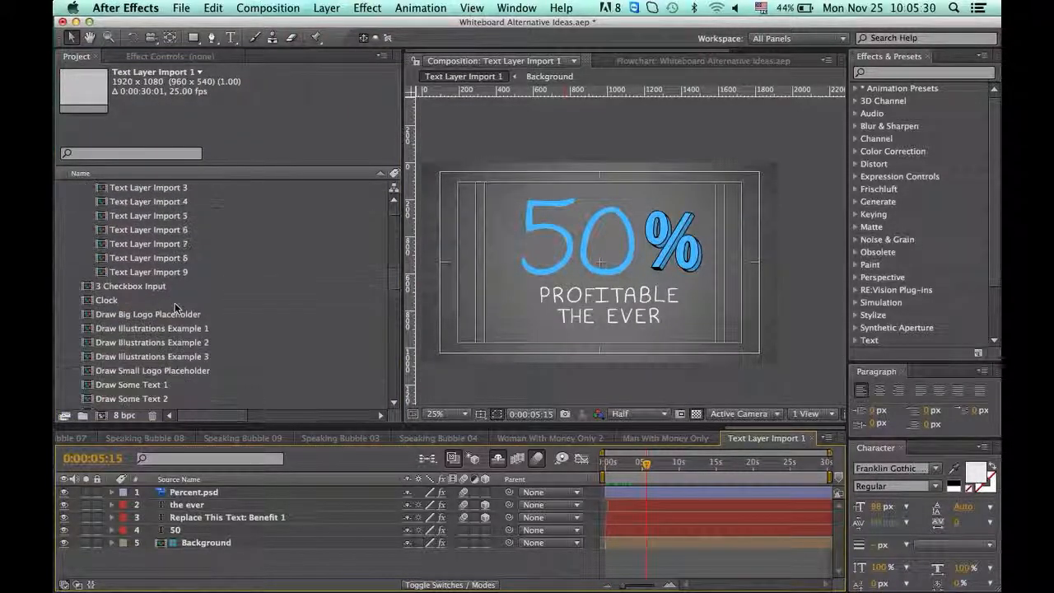
{"action": "scroll", "coordinate": [175, 308], "scroll_direction": "up", "scroll_amount": 3}
{"action": "left_click_drag", "start_coordinate": [647, 464], "coordinate": [587, 473]}
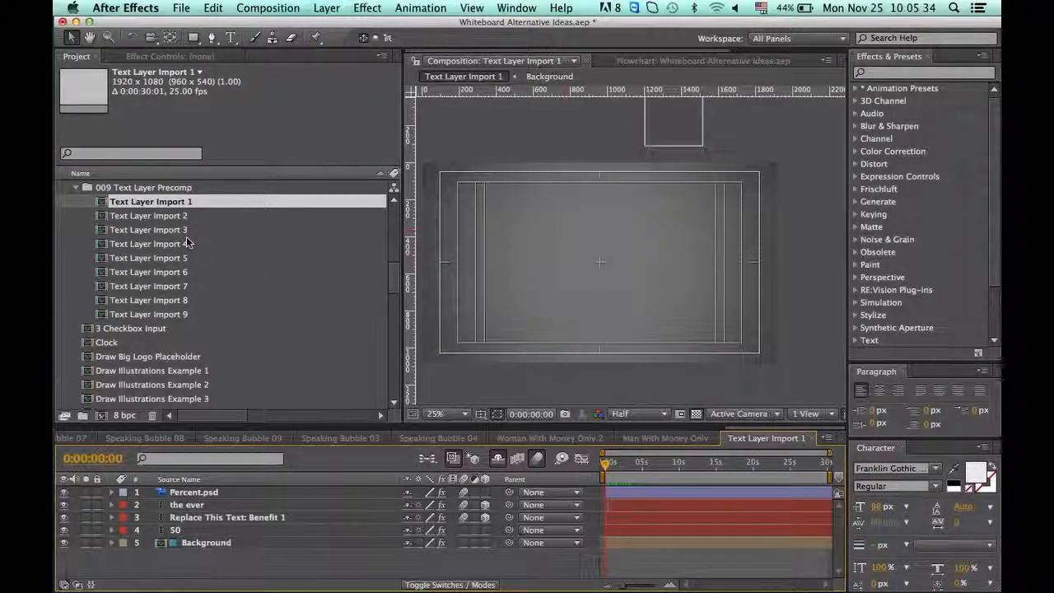
Open Text Layer Import 2, 3 and 4, and scrub through their text animations
{"action": "double_click", "coordinate": [177, 215]}
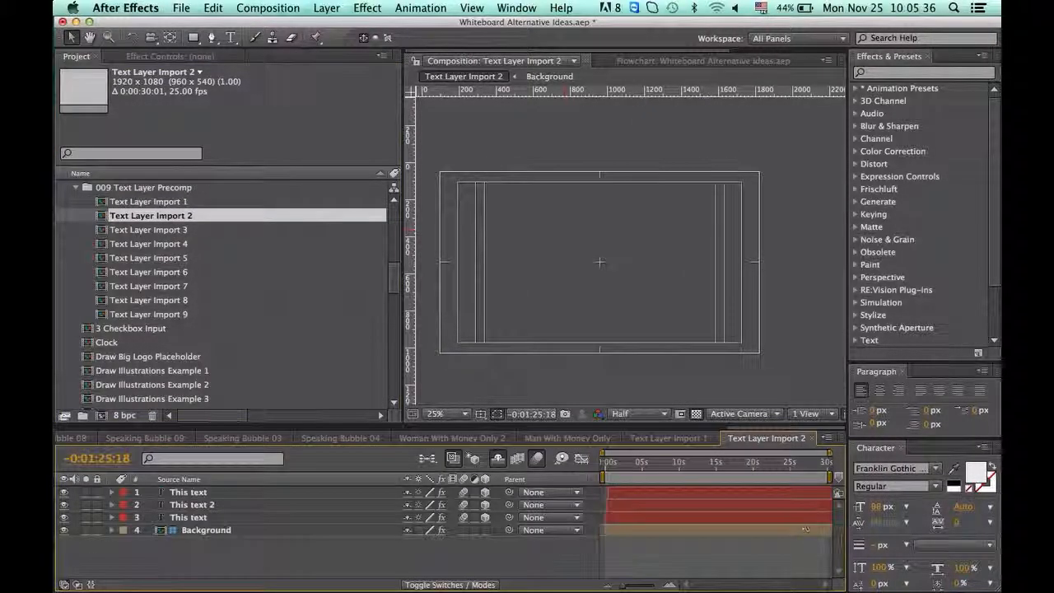
{"action": "left_click_drag", "start_coordinate": [611, 466], "coordinate": [612, 473]}
{"action": "double_click", "coordinate": [175, 230]}
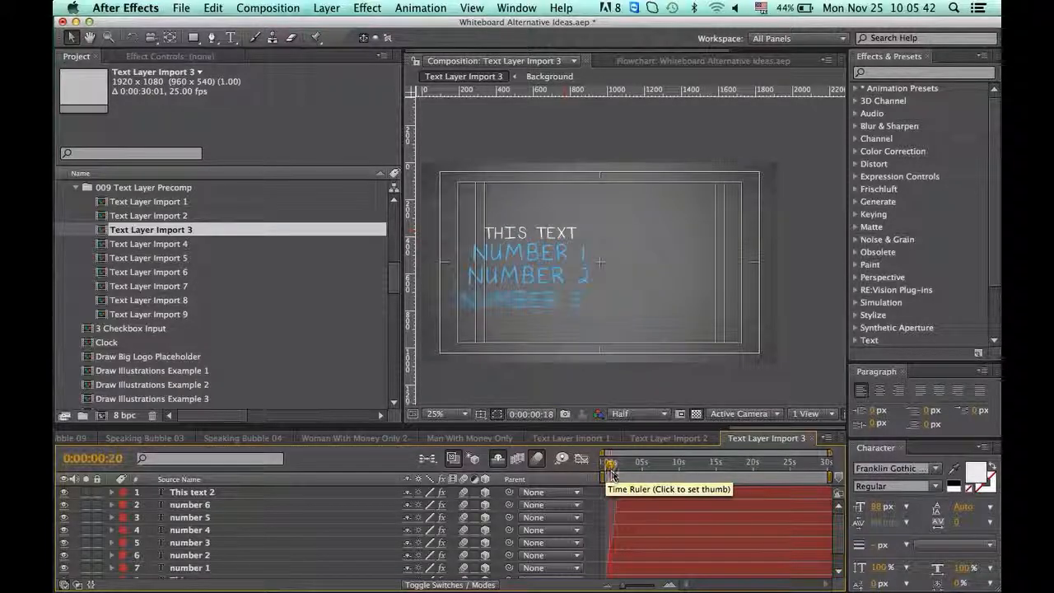
{"action": "double_click", "coordinate": [162, 244]}
{"action": "left_click_drag", "start_coordinate": [606, 470], "coordinate": [663, 477]}
Open Text Layer Import 5 and 6, and scrub through the first seconds of their text animations
{"action": "double_click", "coordinate": [164, 258]}
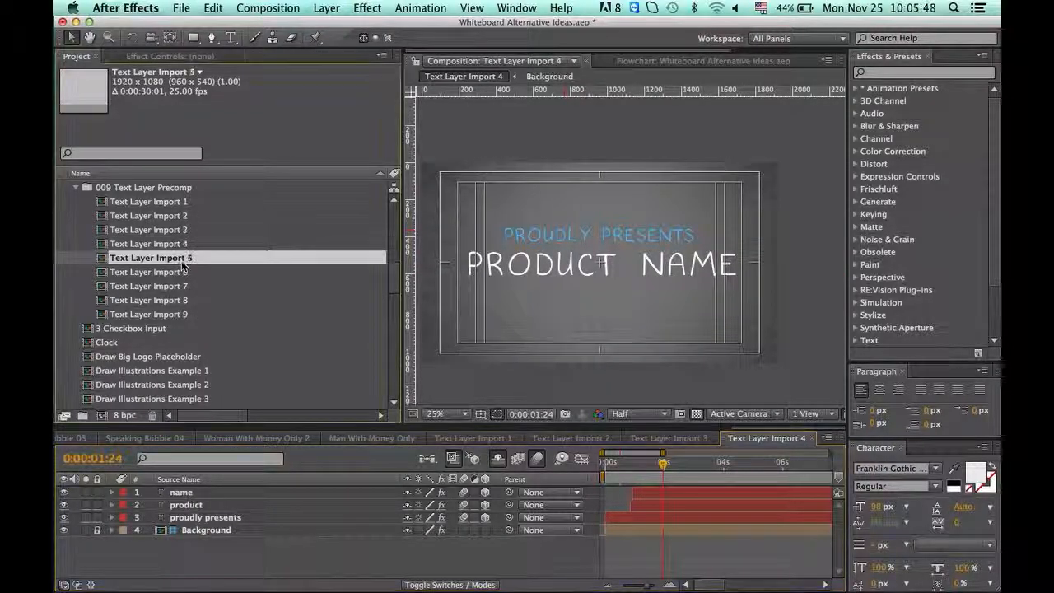
{"action": "left_click", "coordinate": [610, 466]}
{"action": "left_click_drag", "start_coordinate": [611, 468], "coordinate": [624, 468]}
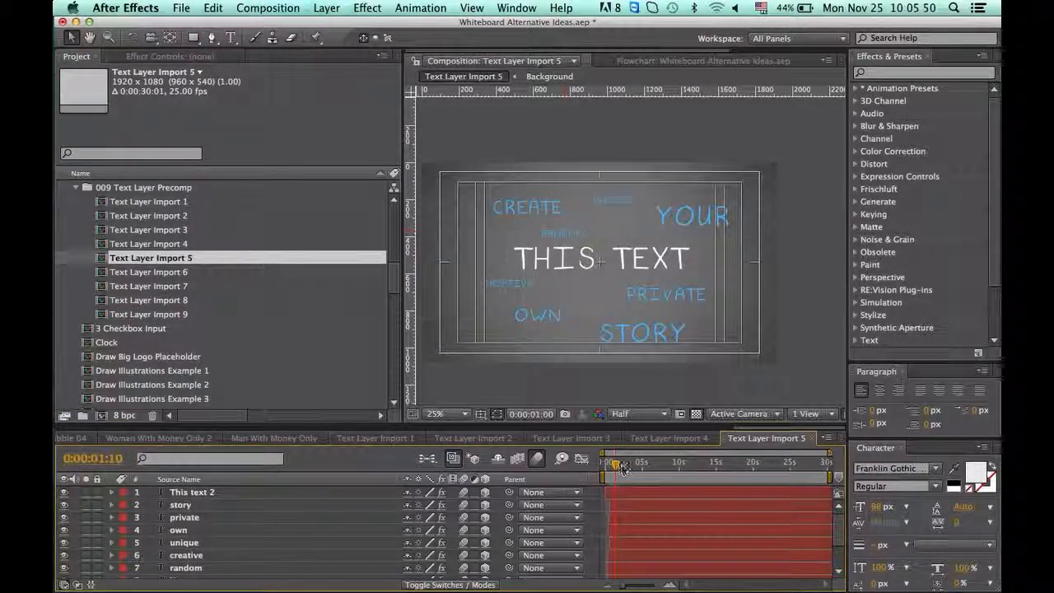
{"action": "double_click", "coordinate": [158, 273]}
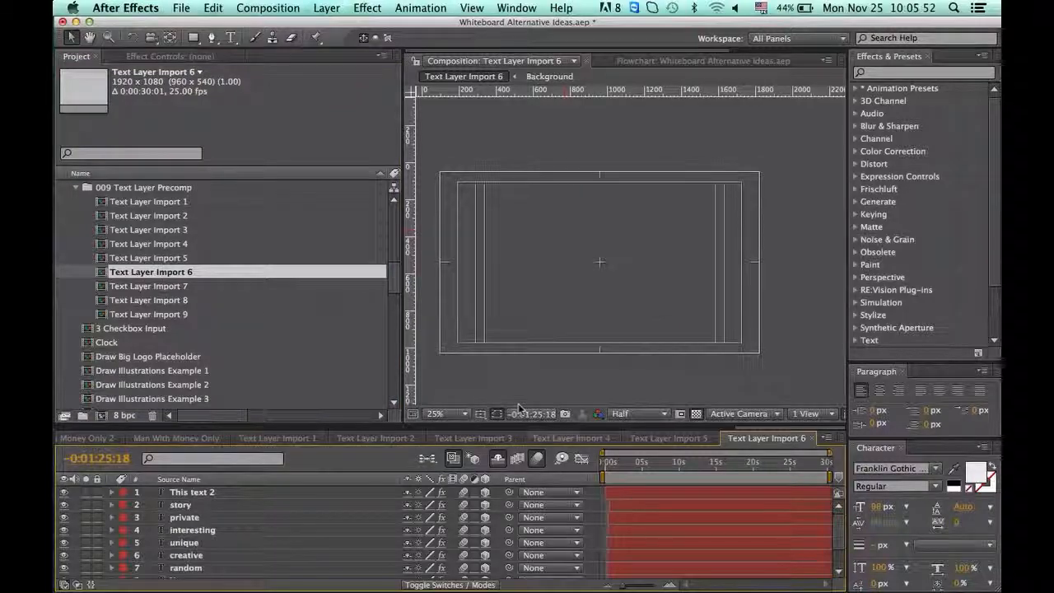
{"action": "left_click", "coordinate": [617, 468]}
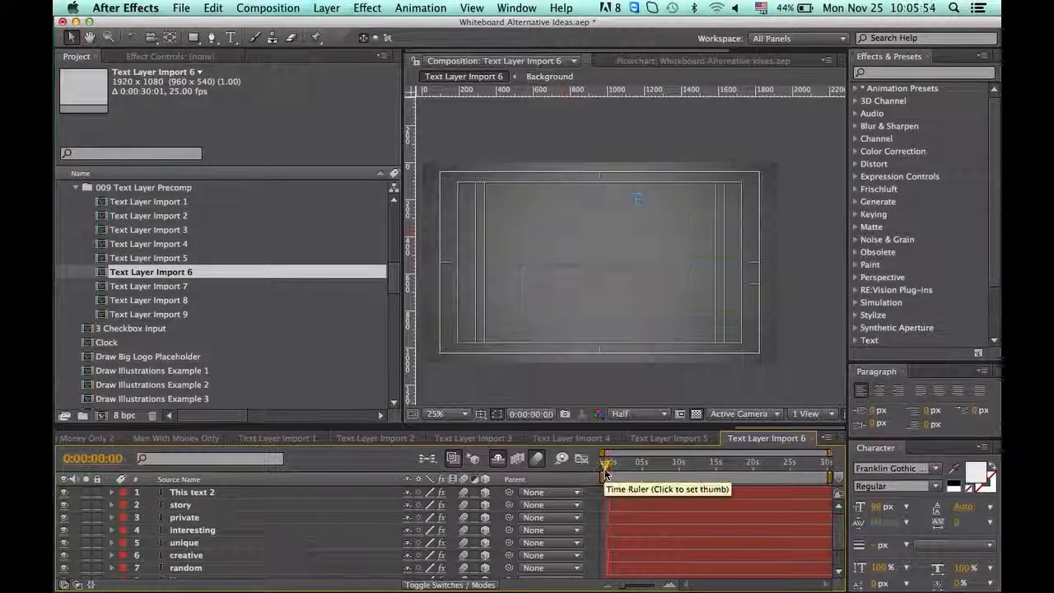
{"action": "left_click", "coordinate": [623, 468]}
Select the "interesting" text layer in Text Layer Import 6 and reveal its expressions down to Position
{"action": "left_click", "coordinate": [577, 307]}
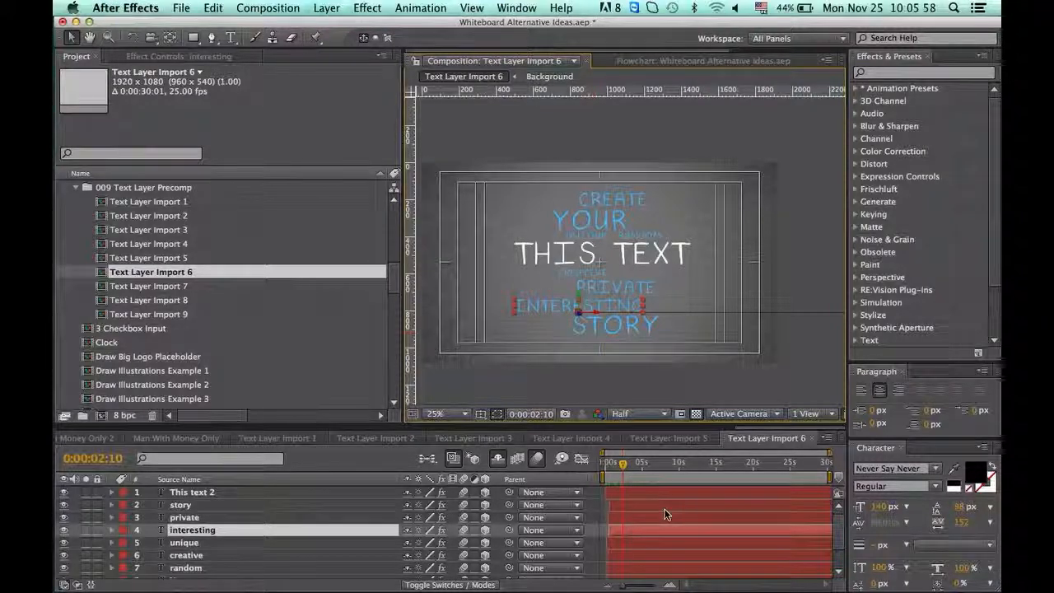
{"action": "key", "text": "e"}
{"action": "key", "text": "e"}
{"action": "scroll", "coordinate": [678, 556], "scroll_direction": "down", "scroll_amount": 4}
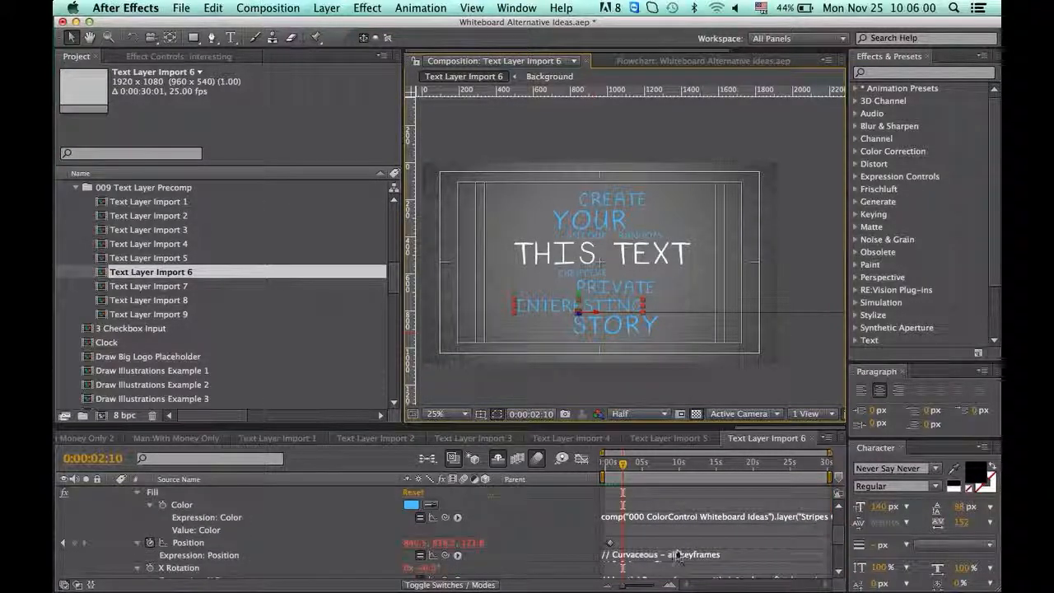
Delete the existing Position keyframes near the start of the "interesting" layer
{"action": "left_click", "coordinate": [606, 468]}
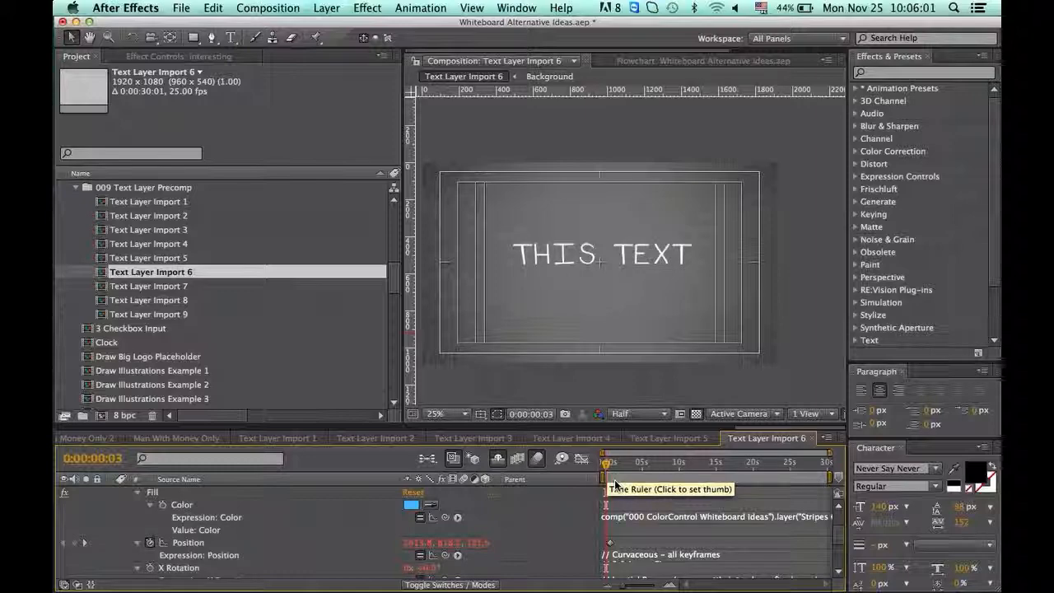
{"action": "key", "text": "equal"}
{"action": "key", "text": "equal"}
{"action": "key", "text": "equal"}
{"action": "left_click", "coordinate": [636, 467]}
{"action": "left_click_drag", "start_coordinate": [657, 532], "coordinate": [615, 550]}
{"action": "key", "text": "Delete"}
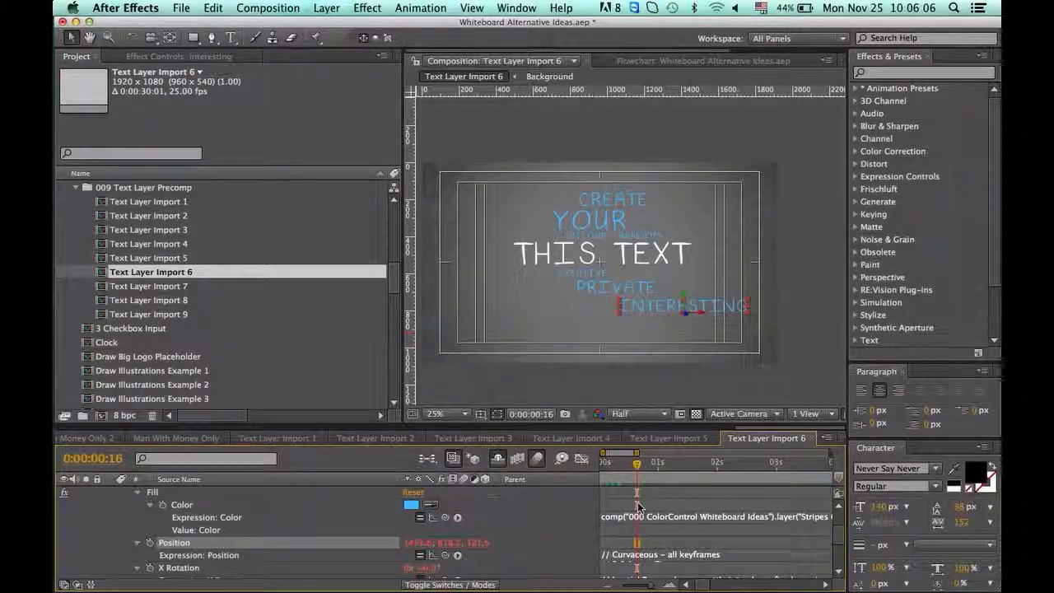
Show only the Position property of the "interesting" layer and start keyframing it at 0:00:00:24
{"action": "left_click", "coordinate": [656, 467]}
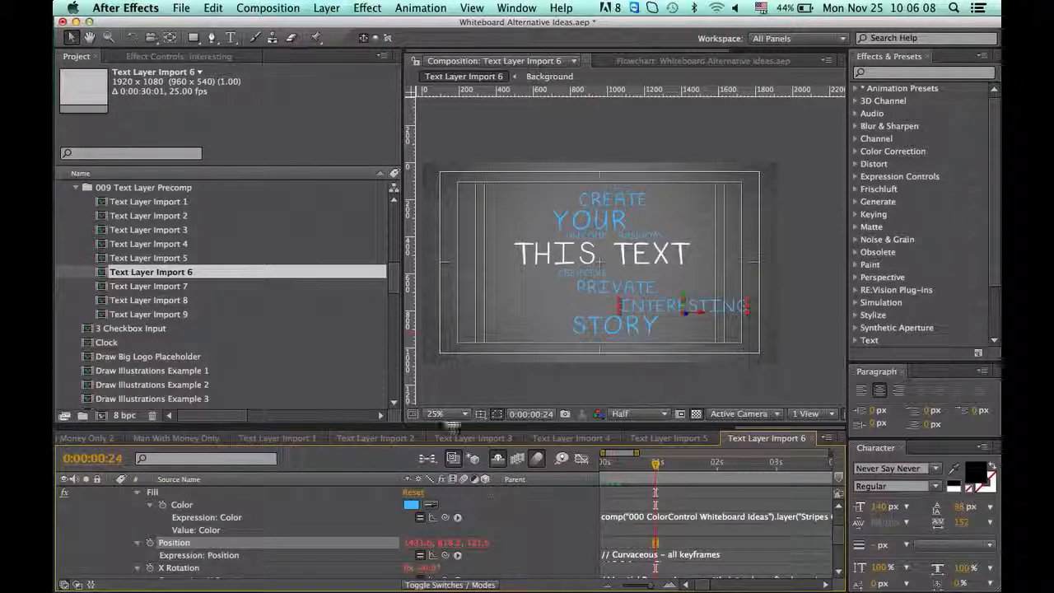
{"action": "key", "text": "u"}
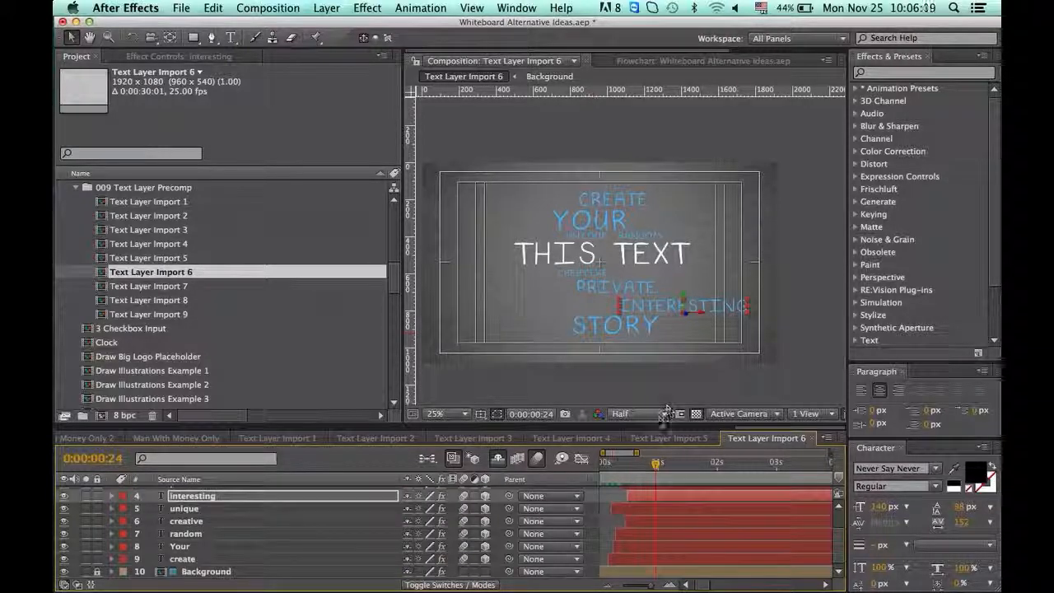
{"action": "key", "text": "p"}
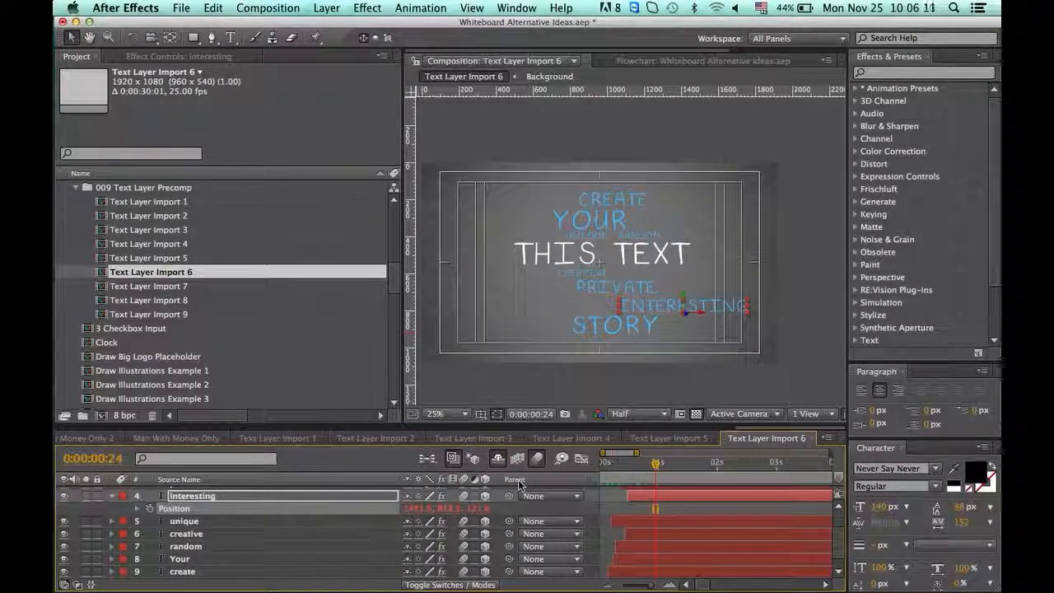
{"action": "left_click", "coordinate": [148, 508]}
At 0:00:00:13, keyframe the "interesting" text above the top of the frame, and preview the drop-in animation
{"action": "left_click_drag", "start_coordinate": [655, 463], "coordinate": [631, 463]}
{"action": "left_click_drag", "start_coordinate": [684, 305], "coordinate": [720, 134]}
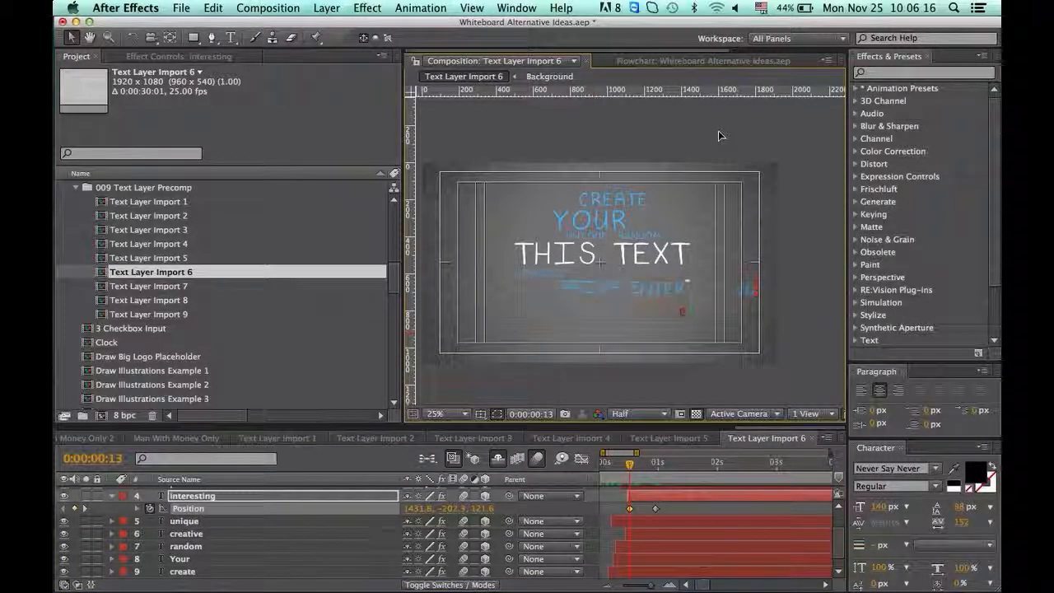
{"action": "left_click", "coordinate": [671, 508]}
{"action": "key", "text": "space"}
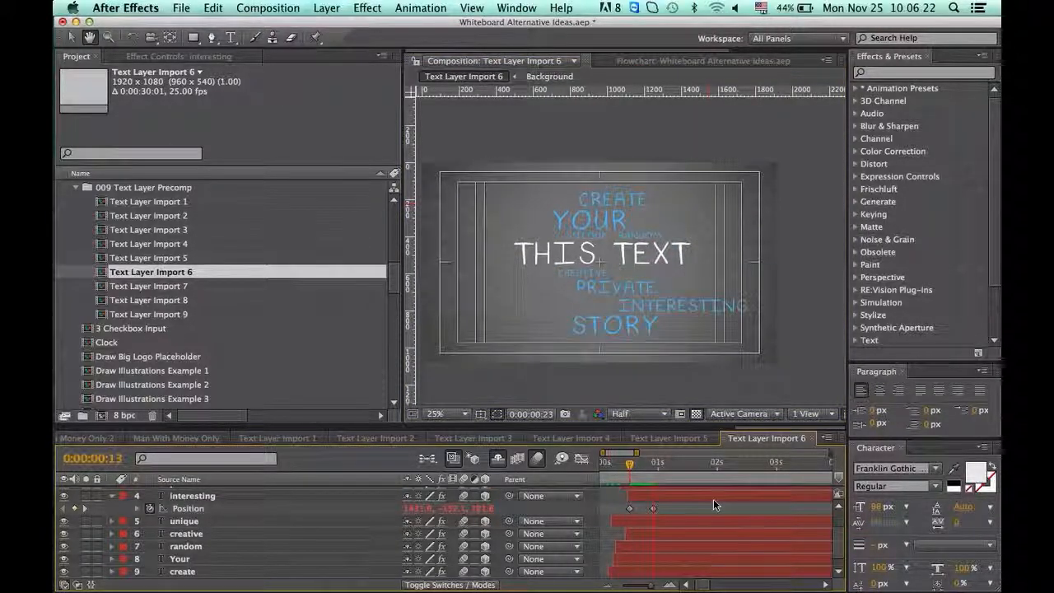
Open Text Layer Import 7 and 8, and scrub through the start of their text animations
{"action": "double_click", "coordinate": [175, 288]}
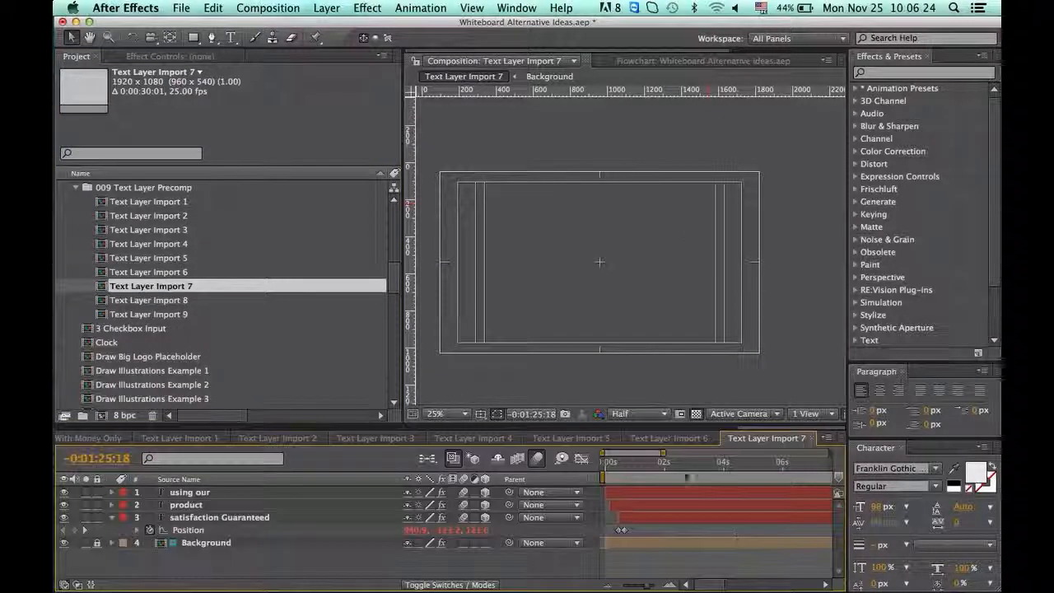
{"action": "mouse_move", "coordinate": [614, 464]}
{"action": "left_mouse_down"}
{"action": "mouse_move", "coordinate": [661, 466]}
{"action": "mouse_move", "coordinate": [613, 467]}
{"action": "mouse_move", "coordinate": [627, 467]}
{"action": "left_mouse_up"}
{"action": "left_click", "coordinate": [627, 470]}
{"action": "double_click", "coordinate": [186, 301]}
{"action": "left_click", "coordinate": [437, 466]}
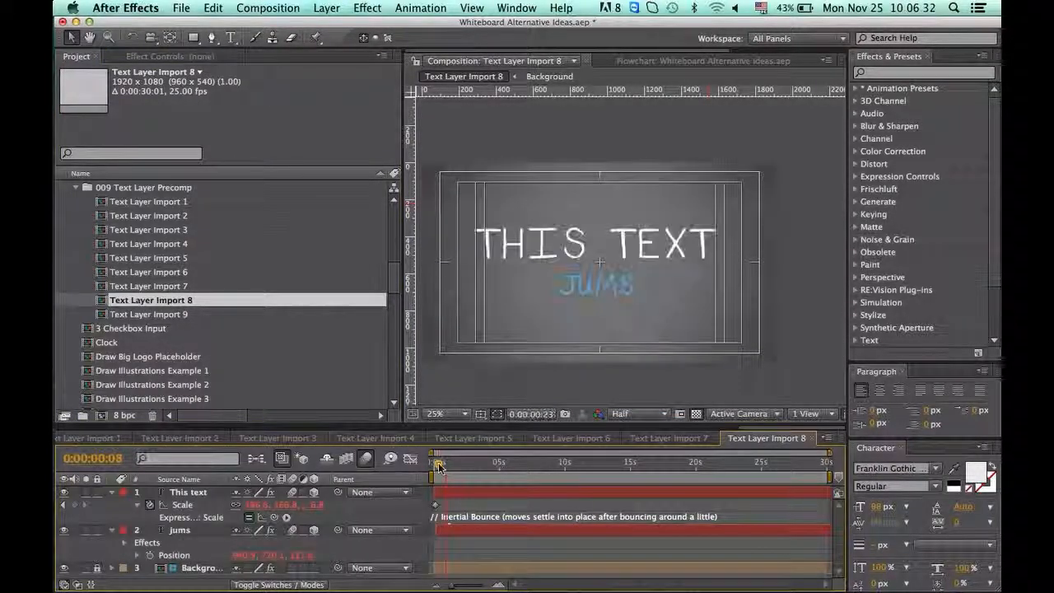
Scrub the jumping text in Text Layer Import 8, and open Text Layer Import 9 to scrub through its text animation
{"action": "left_click_drag", "start_coordinate": [438, 466], "coordinate": [441, 467]}
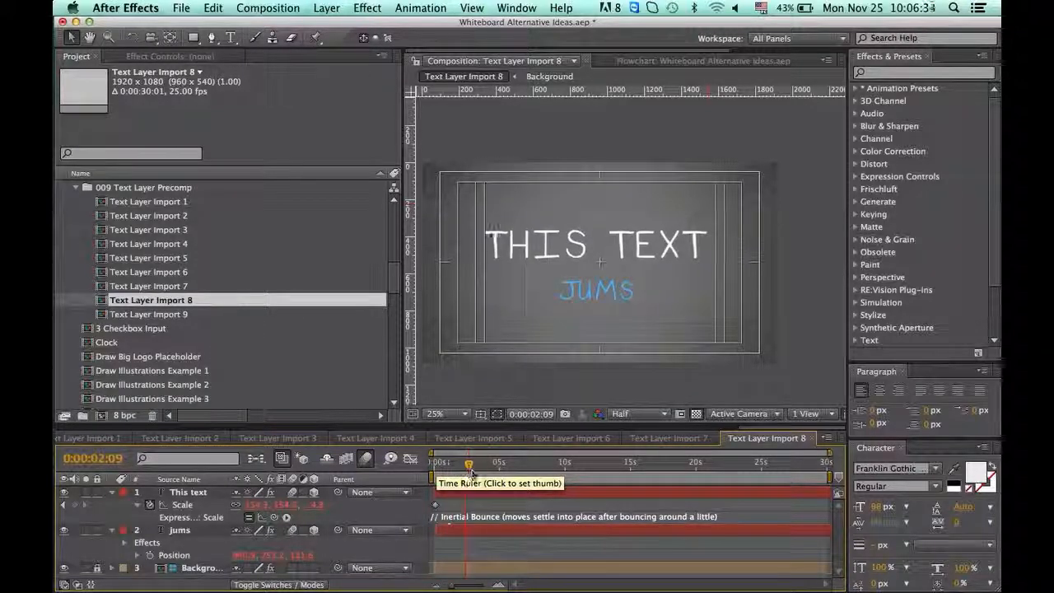
{"action": "double_click", "coordinate": [148, 314]}
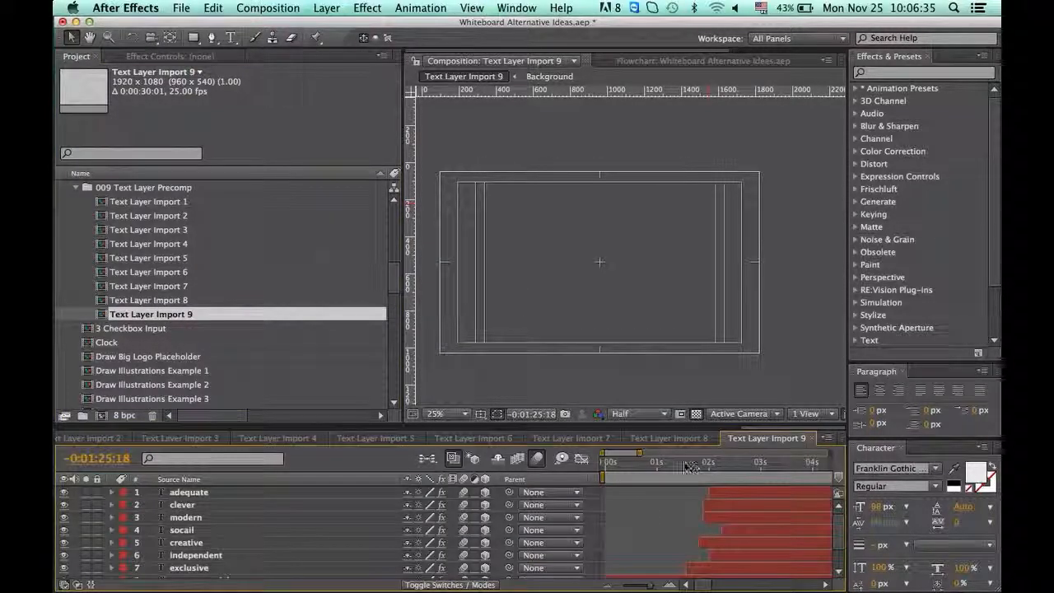
{"action": "mouse_move", "coordinate": [701, 467]}
{"action": "left_mouse_down"}
{"action": "mouse_move", "coordinate": [750, 468]}
{"action": "mouse_move", "coordinate": [707, 468]}
{"action": "mouse_move", "coordinate": [719, 472]}
{"action": "left_mouse_up"}
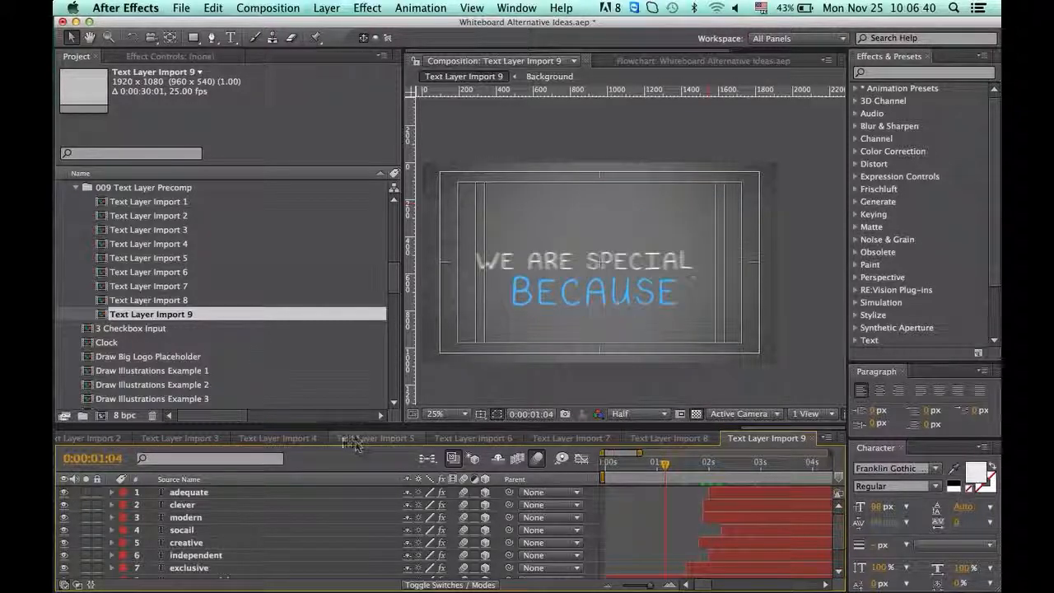
Look through the open composition timelines for Empty Comp 003 and bring it to the front
{"action": "left_click", "coordinate": [179, 437]}
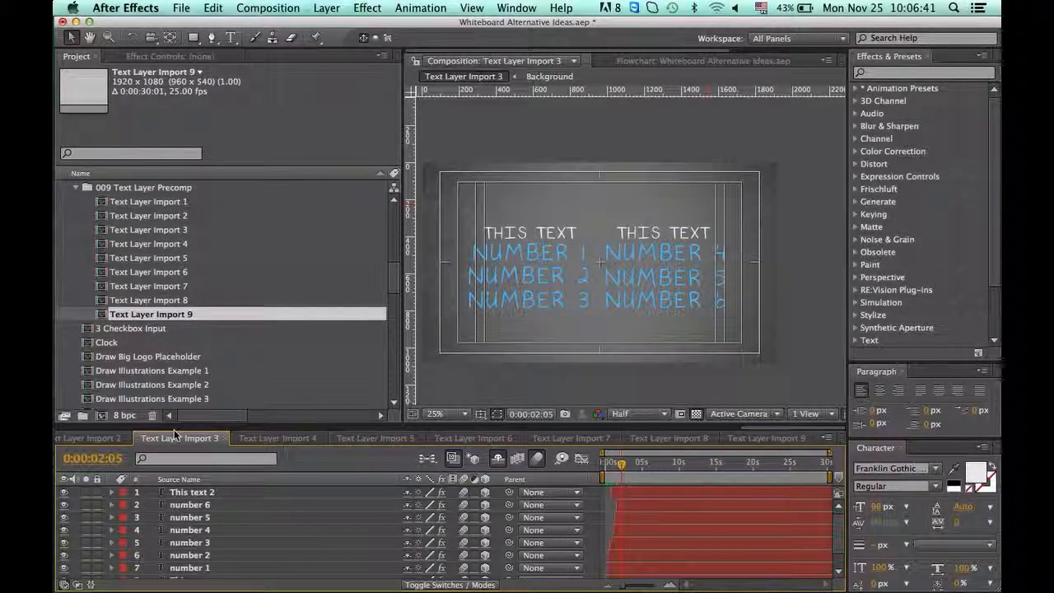
{"action": "scroll", "coordinate": [178, 433], "scroll_direction": "down", "scroll_amount": 10}
{"action": "scroll", "coordinate": [175, 437], "scroll_direction": "up", "scroll_amount": 10}
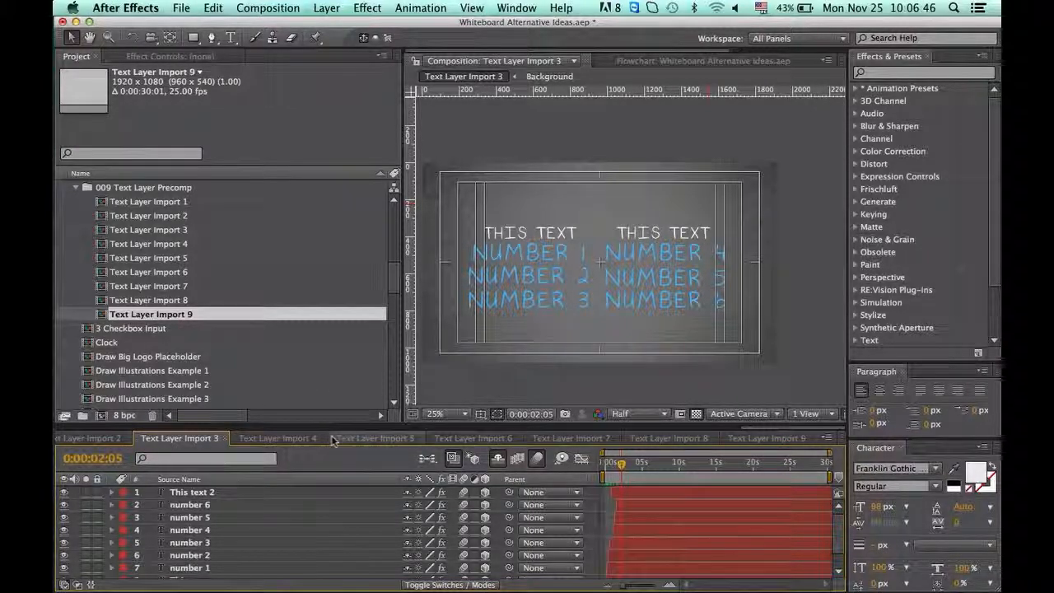
{"action": "scroll", "coordinate": [777, 432], "scroll_direction": "up", "scroll_amount": 8}
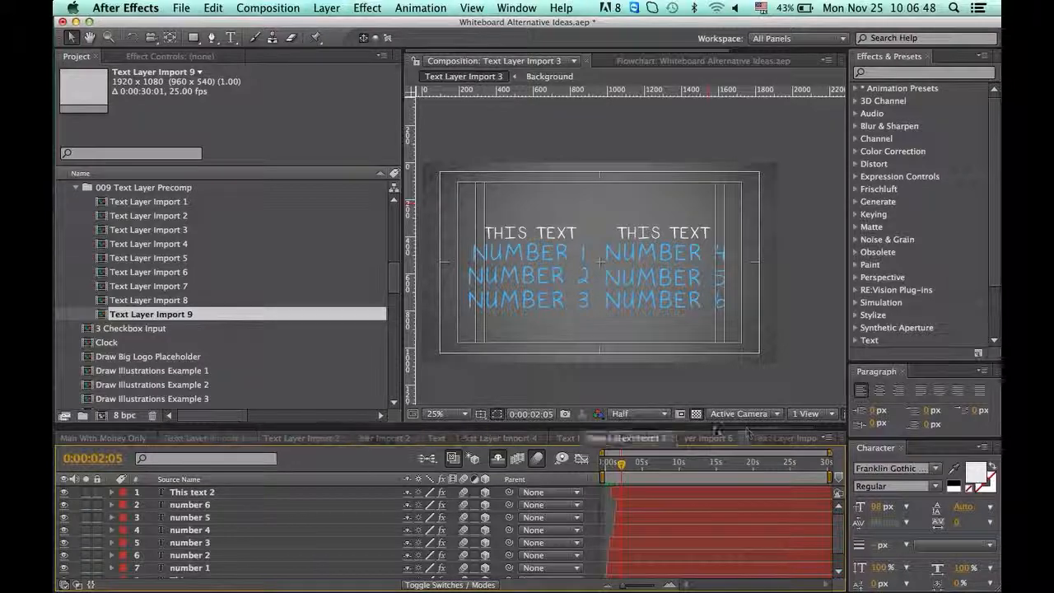
{"action": "scroll", "coordinate": [705, 426], "scroll_direction": "up", "scroll_amount": 8}
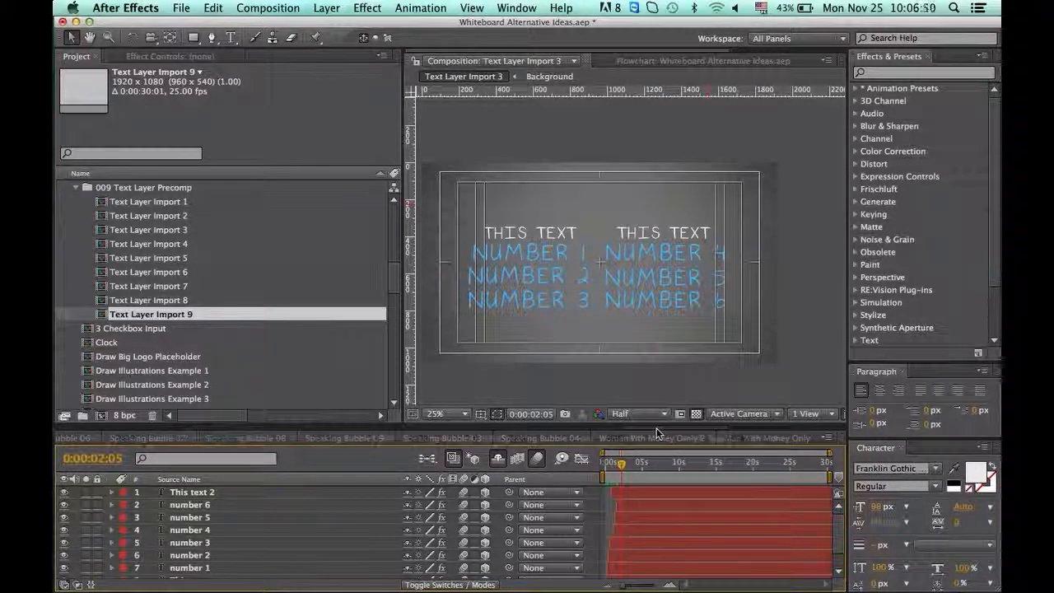
{"action": "scroll", "coordinate": [659, 429], "scroll_direction": "down", "scroll_amount": 12}
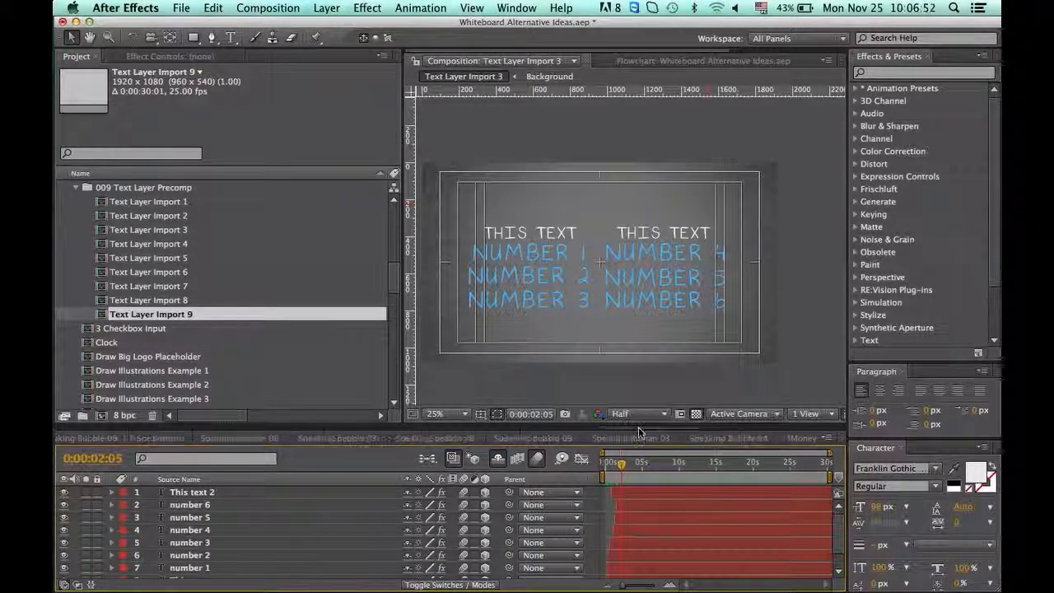
{"action": "scroll", "coordinate": [782, 438], "scroll_direction": "down", "scroll_amount": 5}
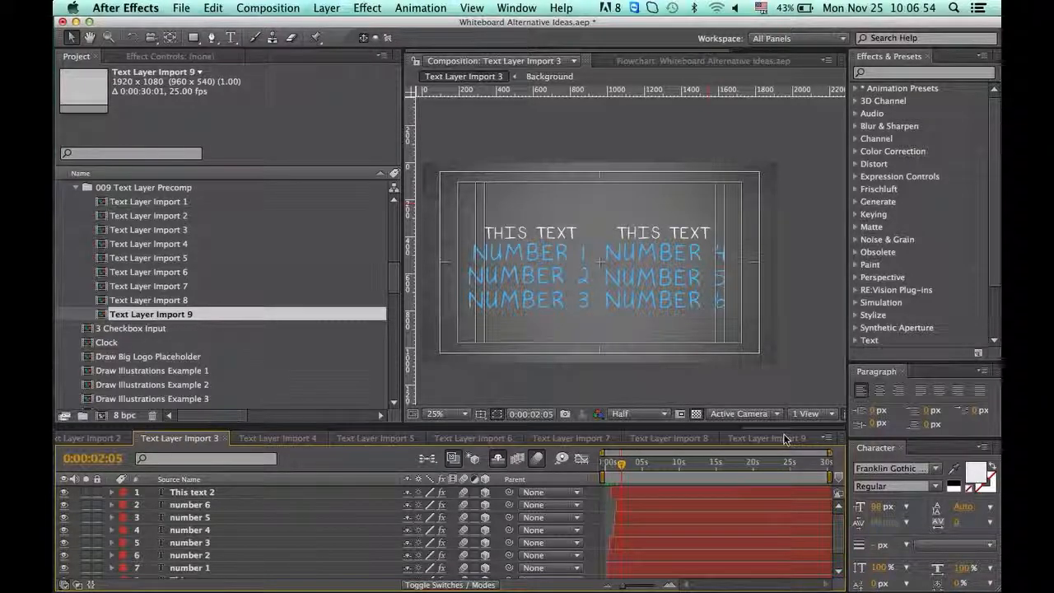
{"action": "scroll", "coordinate": [803, 440], "scroll_direction": "up", "scroll_amount": 10}
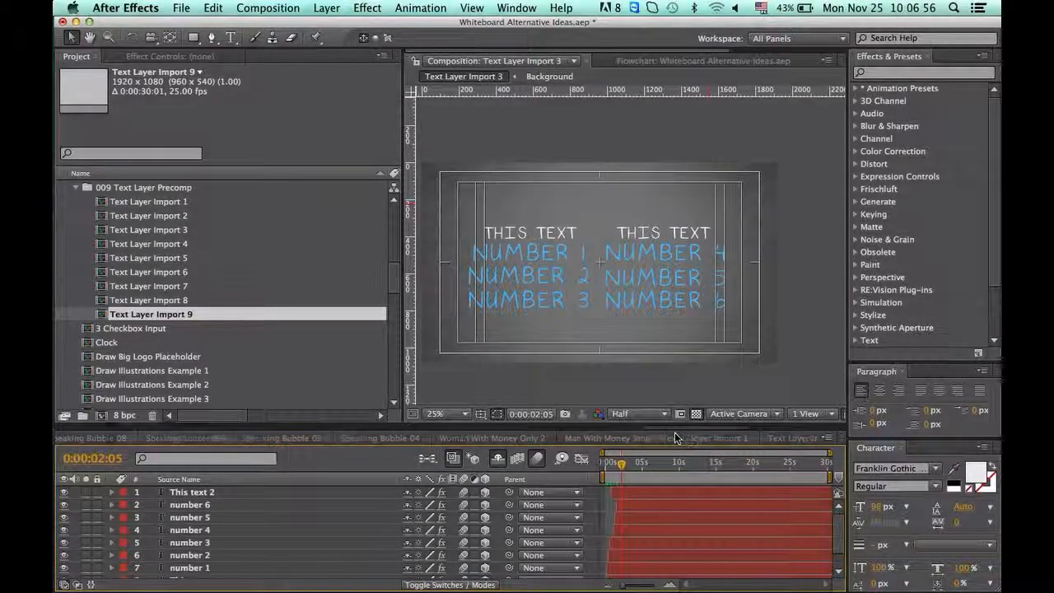
{"action": "scroll", "coordinate": [626, 440], "scroll_direction": "up", "scroll_amount": 5}
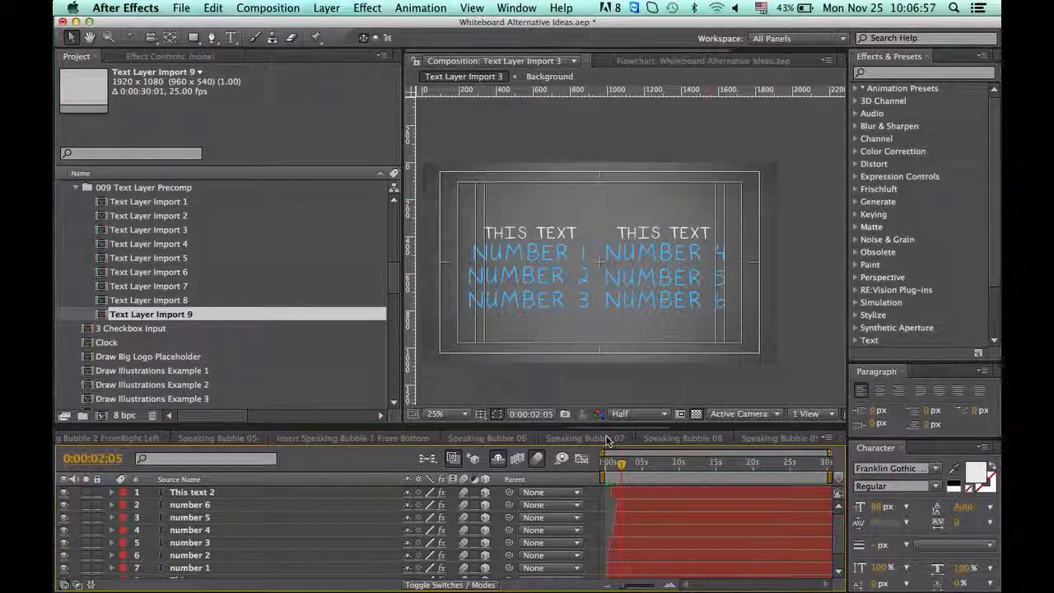
{"action": "scroll", "coordinate": [606, 441], "scroll_direction": "up", "scroll_amount": 10}
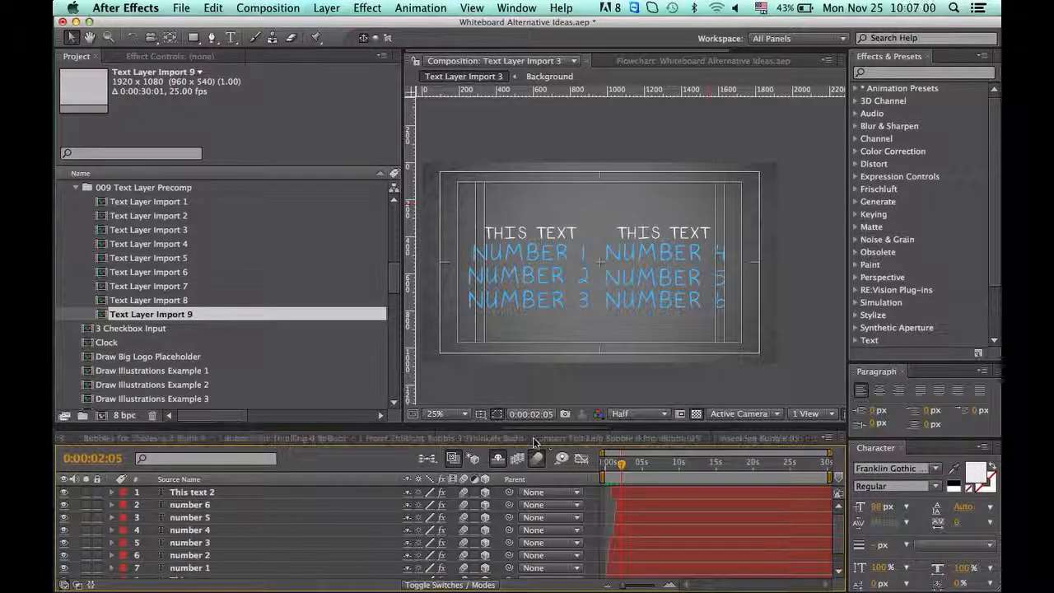
{"action": "scroll", "coordinate": [534, 441], "scroll_direction": "up", "scroll_amount": 5}
{"action": "scroll", "coordinate": [445, 441], "scroll_direction": "up", "scroll_amount": 5}
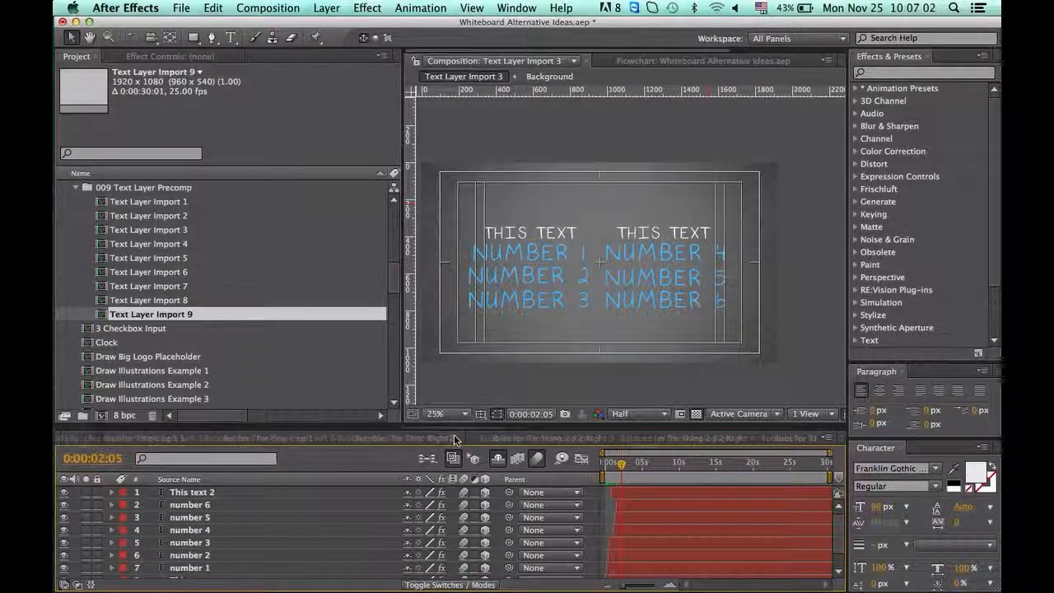
{"action": "scroll", "coordinate": [288, 437], "scroll_direction": "up", "scroll_amount": 2}
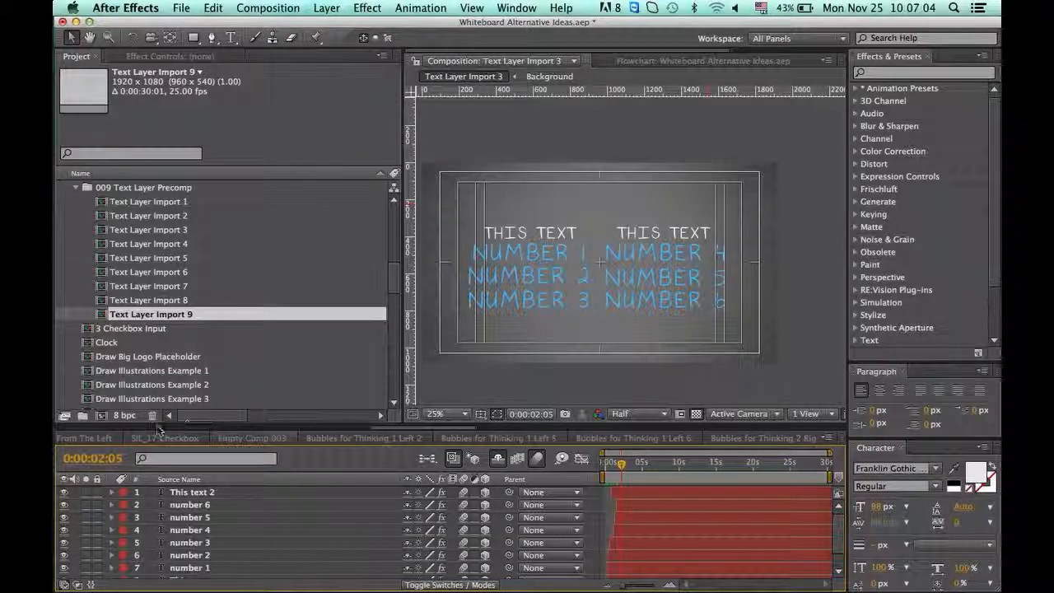
{"action": "left_click", "coordinate": [232, 438]}
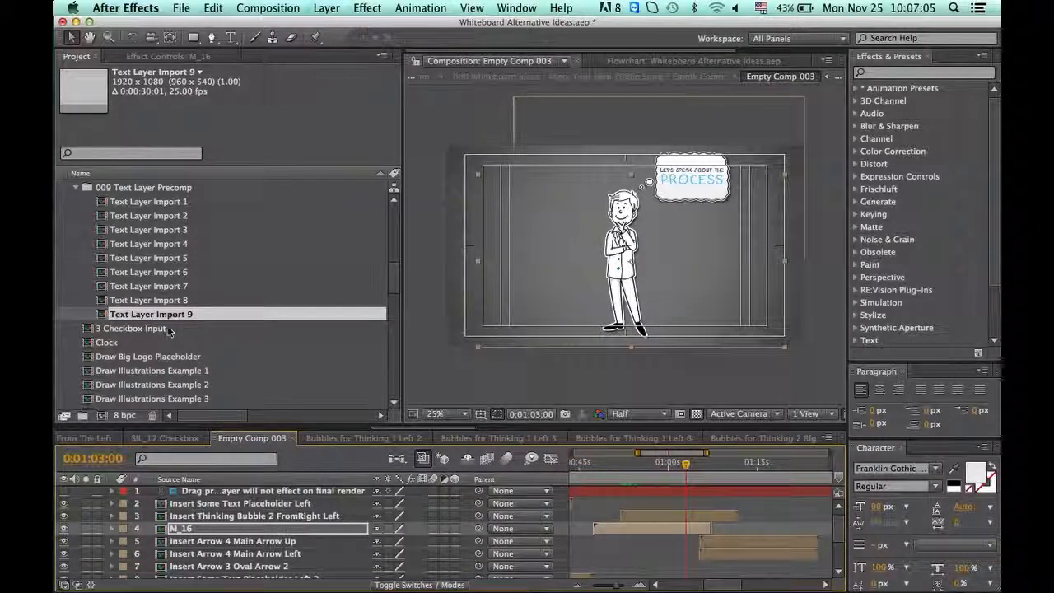
Add Text Layer Import 9 to Empty Comp 003 directly beneath the M_16 layer and nudge it slightly down and right in the frame
{"action": "left_click_drag", "start_coordinate": [156, 315], "coordinate": [713, 517]}
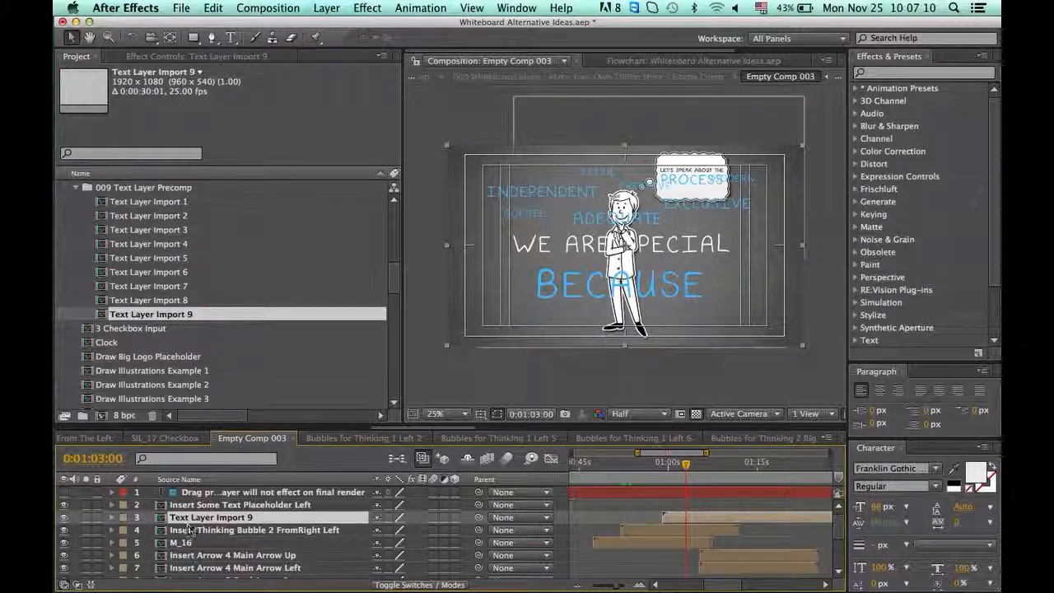
{"action": "left_click_drag", "start_coordinate": [189, 529], "coordinate": [266, 548]}
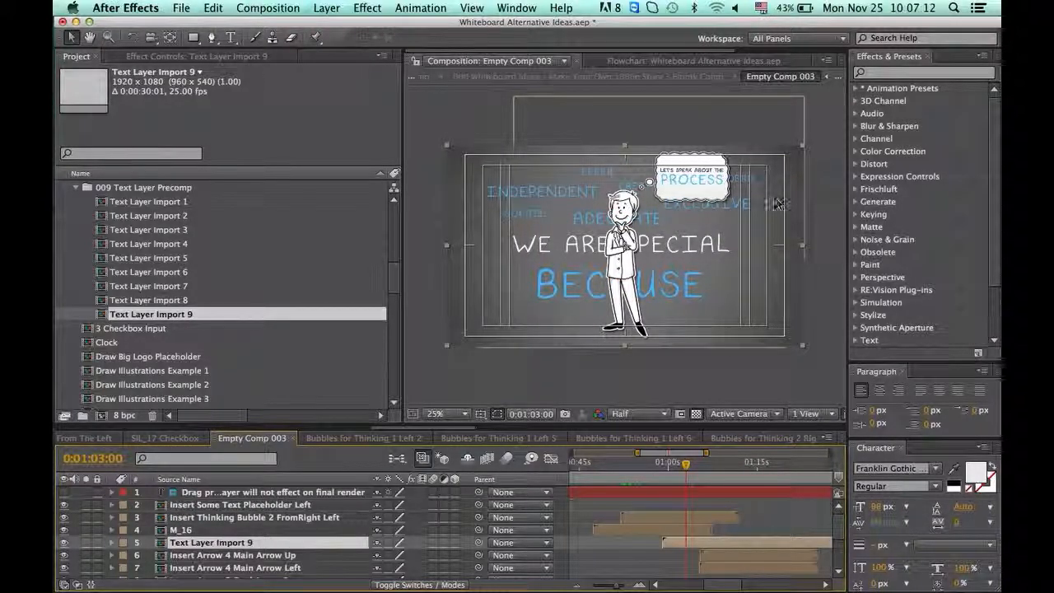
{"action": "left_click_drag", "start_coordinate": [700, 227], "coordinate": [703, 231]}
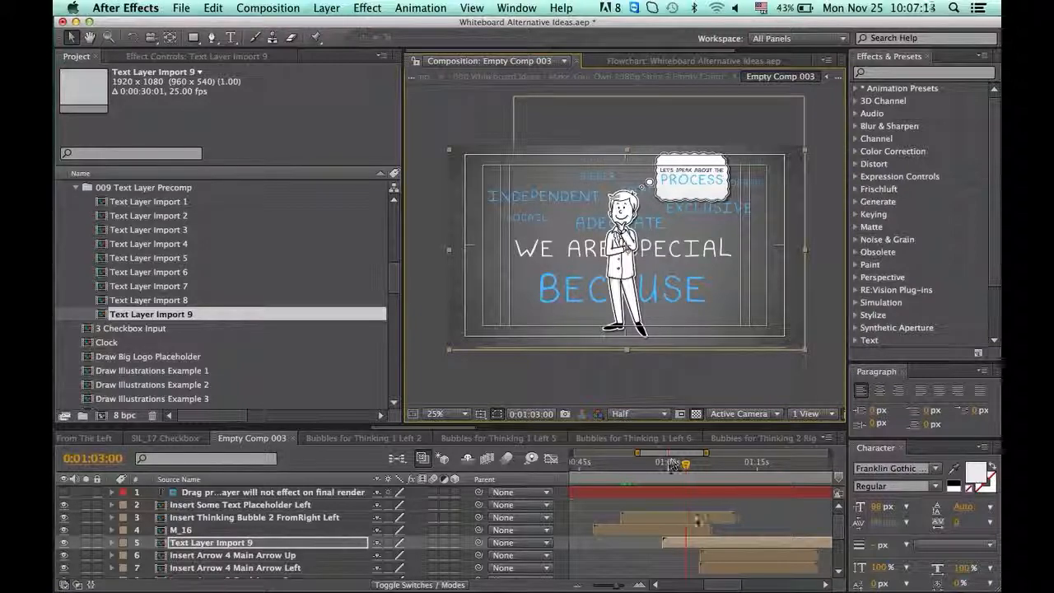
Shift the Text Layer Import 9 layer earlier to start at about 0:00:45:17, and preview its entrance
{"action": "left_click_drag", "start_coordinate": [692, 542], "coordinate": [602, 541]}
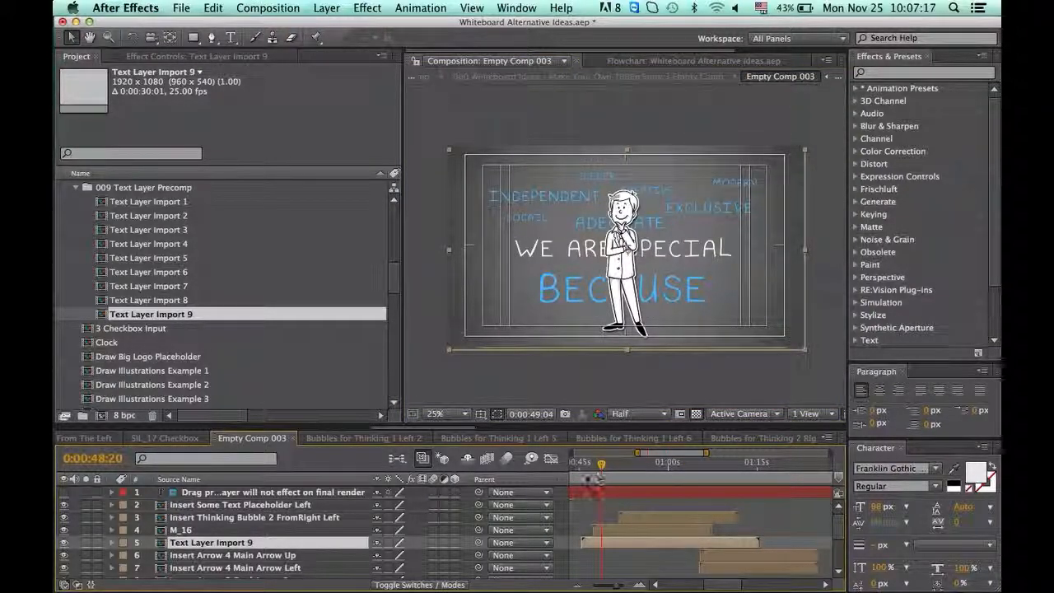
{"action": "left_click", "coordinate": [585, 481]}
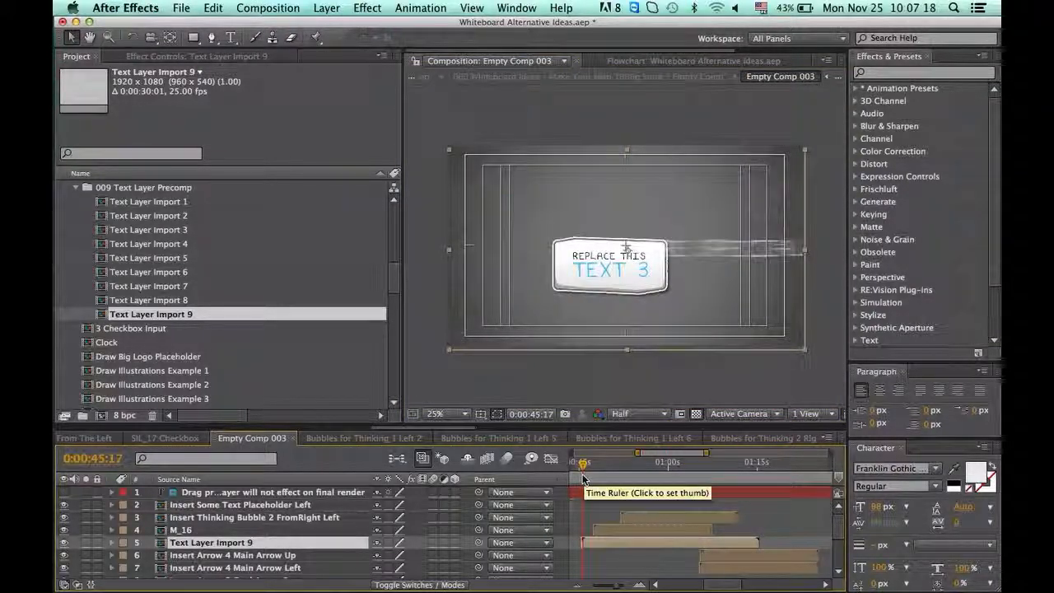
{"action": "key", "text": "space"}
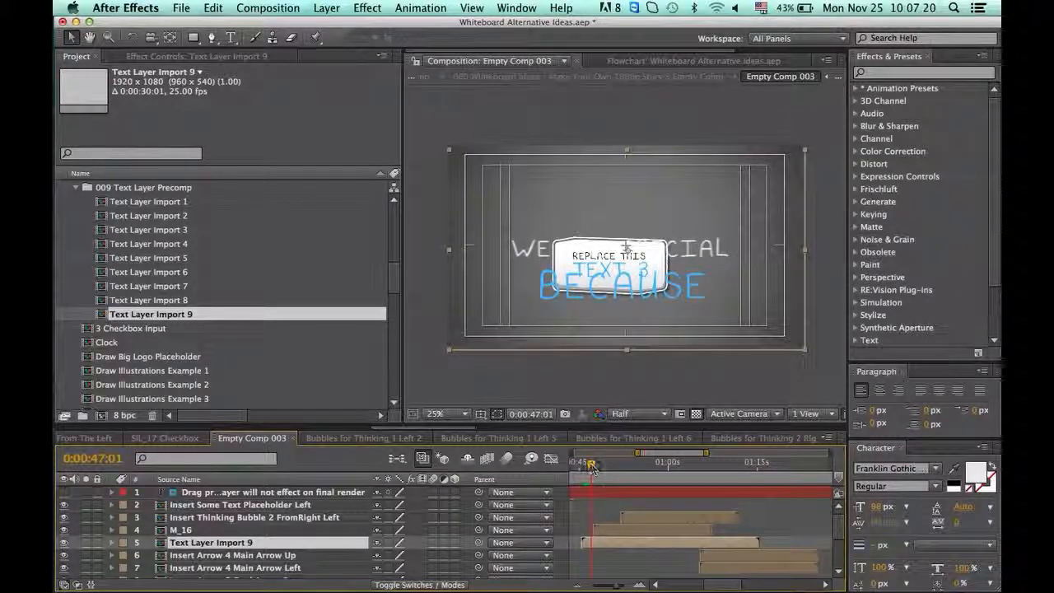
{"action": "left_click", "coordinate": [588, 464]}
Delete the "Insert Some Text Placeholder Left 2" layer that overlaps the new text, and scrub through the result
{"action": "scroll", "coordinate": [839, 557], "scroll_direction": "down", "scroll_amount": 3}
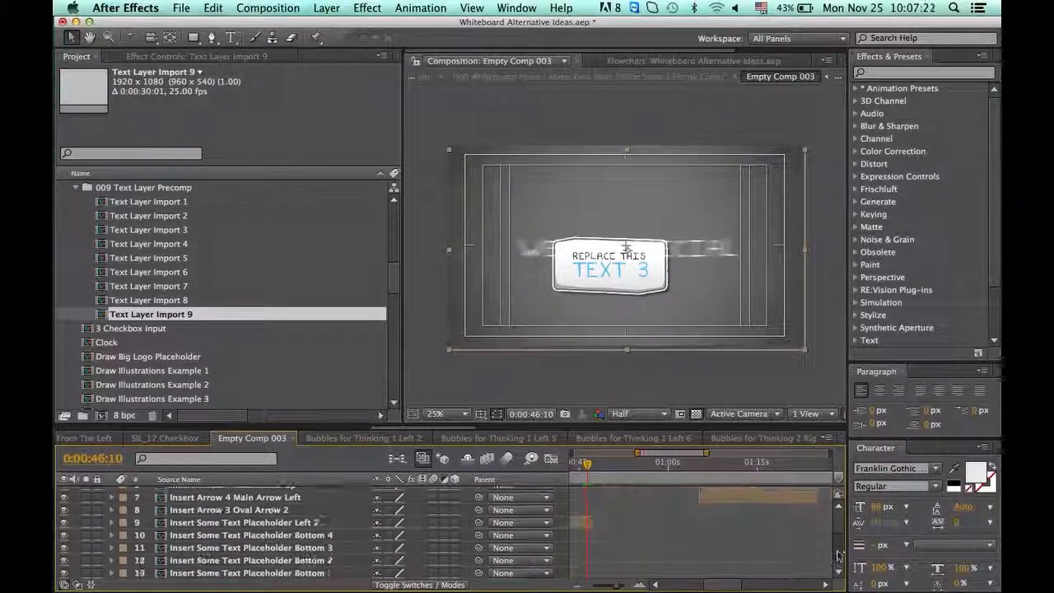
{"action": "left_click", "coordinate": [586, 521]}
{"action": "key", "text": "Delete"}
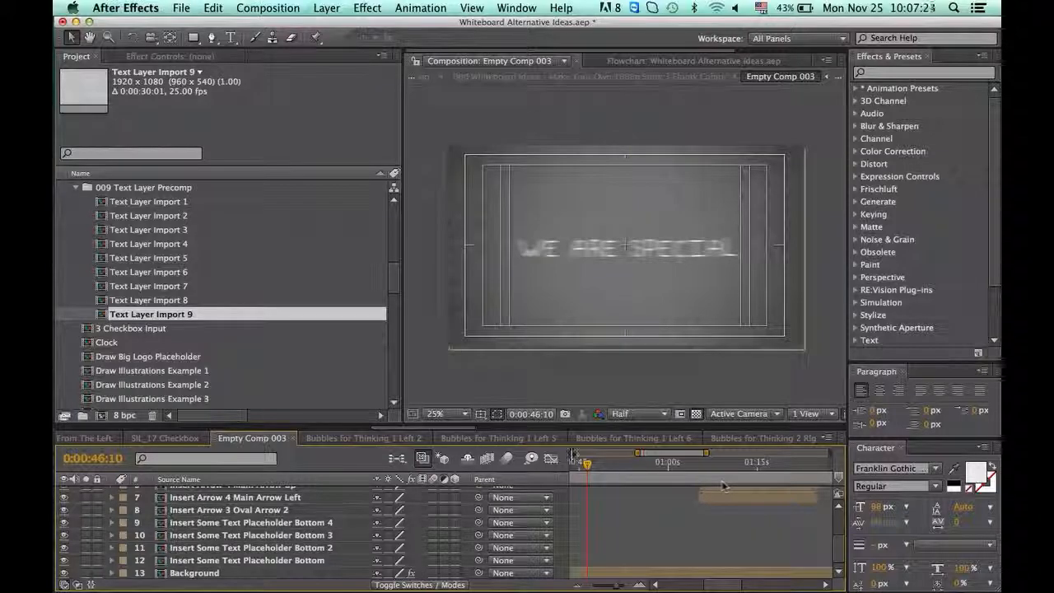
{"action": "left_click", "coordinate": [588, 467]}
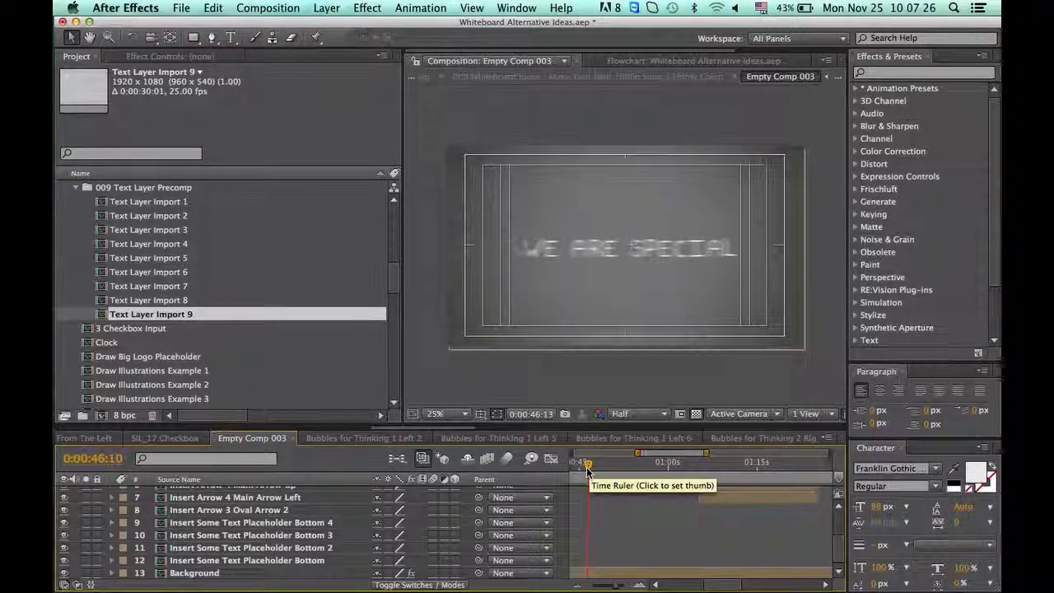
{"action": "left_click_drag", "start_coordinate": [588, 469], "coordinate": [634, 476]}
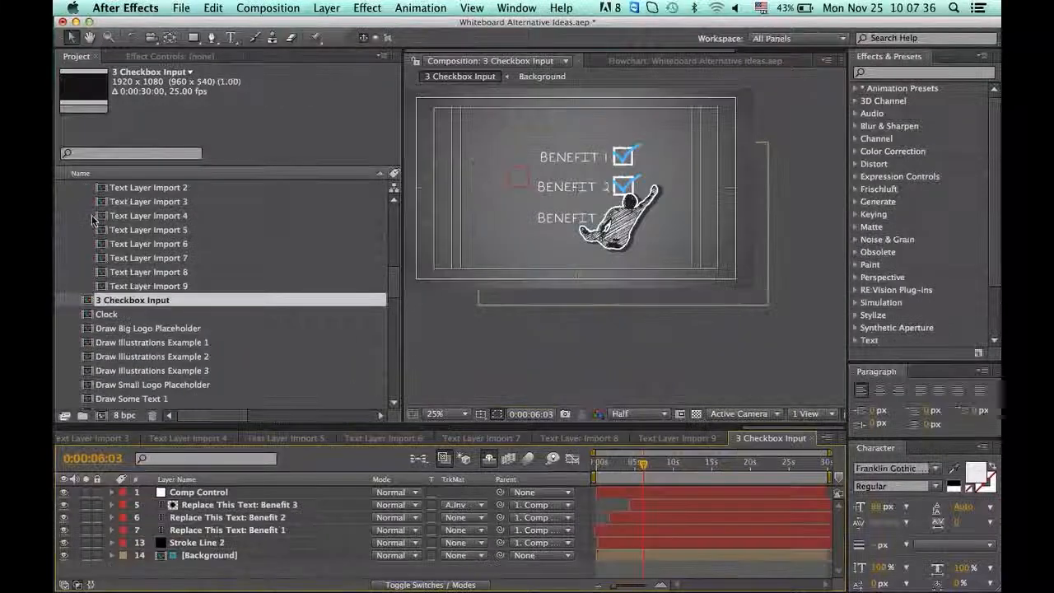
Collapse the 009 Text Layer Precomp folder and browse the individual prepared compositions listed below it
{"action": "scroll", "coordinate": [93, 221], "scroll_direction": "up", "scroll_amount": 4}
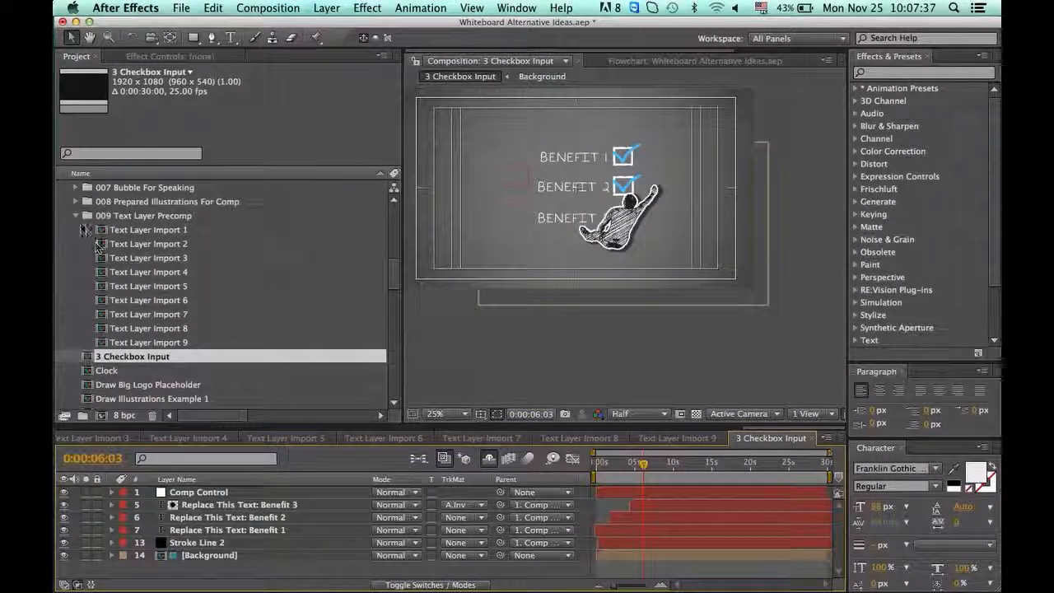
{"action": "left_click", "coordinate": [76, 216]}
{"action": "scroll", "coordinate": [142, 281], "scroll_direction": "up", "scroll_amount": 3}
{"action": "scroll", "coordinate": [142, 281], "scroll_direction": "down", "scroll_amount": 10}
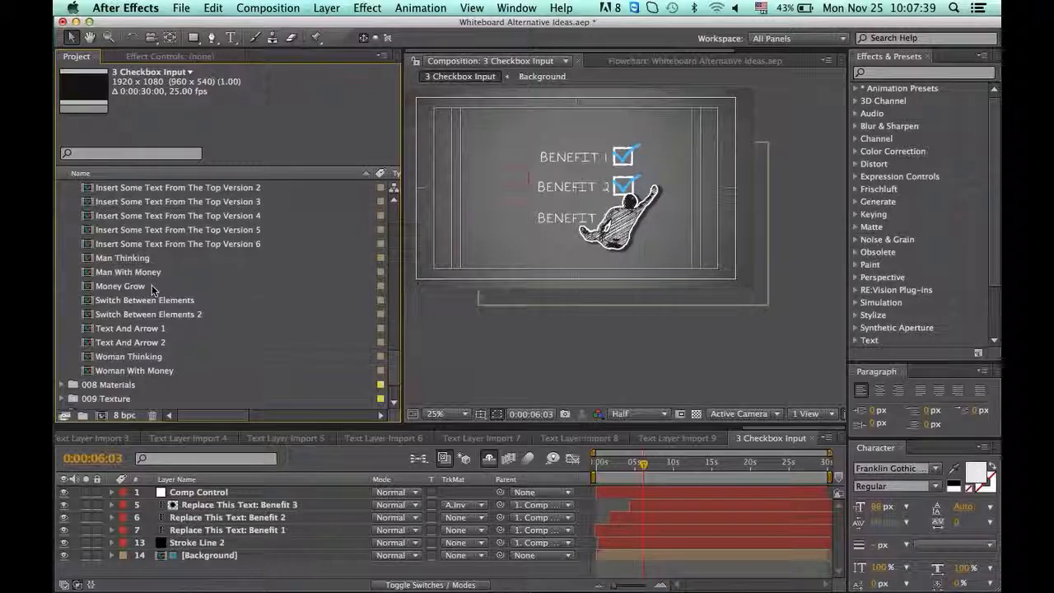
{"action": "scroll", "coordinate": [155, 289], "scroll_direction": "up", "scroll_amount": 5}
{"action": "scroll", "coordinate": [155, 286], "scroll_direction": "up", "scroll_amount": 4}
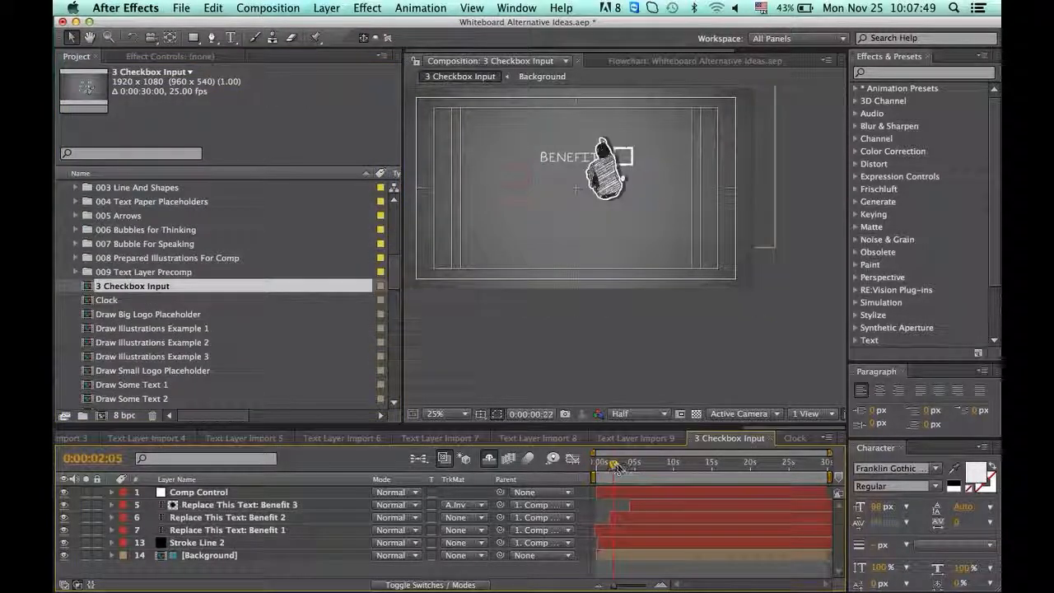
Open Draw Big Logo Placeholder, scale the Vulkan Logo 2.png layer down proportionally to fit the drawn area, and scrub to check it
{"action": "double_click", "coordinate": [151, 314]}
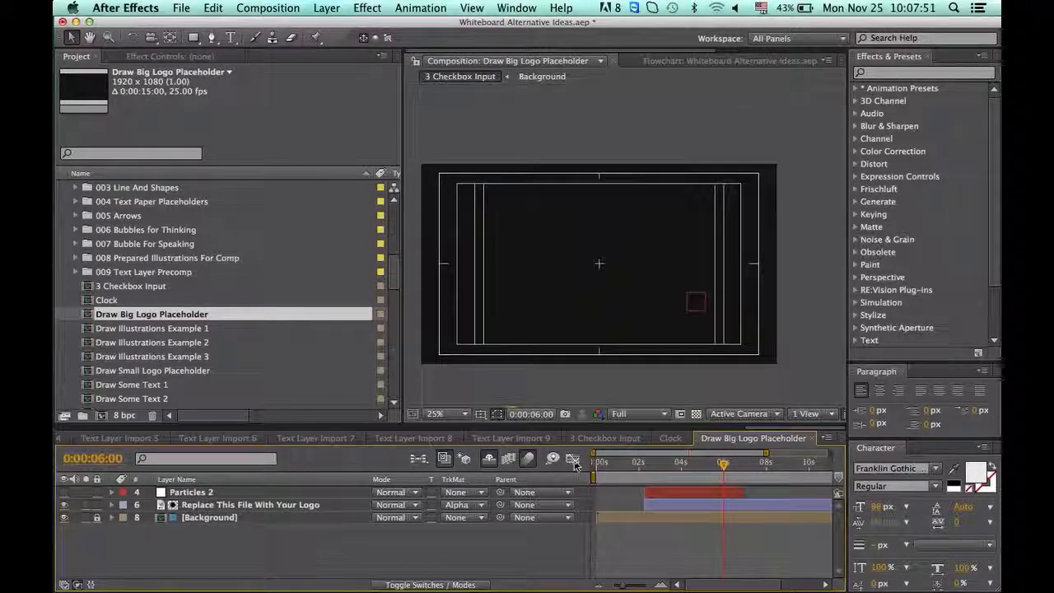
{"action": "mouse_move", "coordinate": [666, 463]}
{"action": "left_mouse_down"}
{"action": "mouse_move", "coordinate": [722, 466]}
{"action": "mouse_move", "coordinate": [652, 466]}
{"action": "left_mouse_up"}
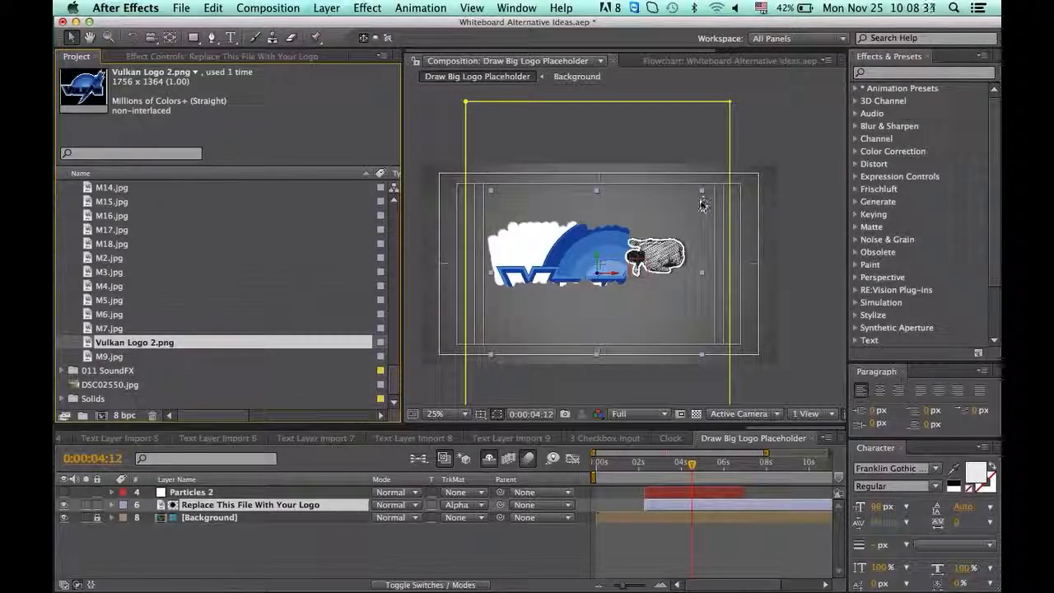
{"action": "left_click_drag", "start_coordinate": [699, 194], "coordinate": [657, 228]}
{"action": "key", "text": "Caps_Lock"}
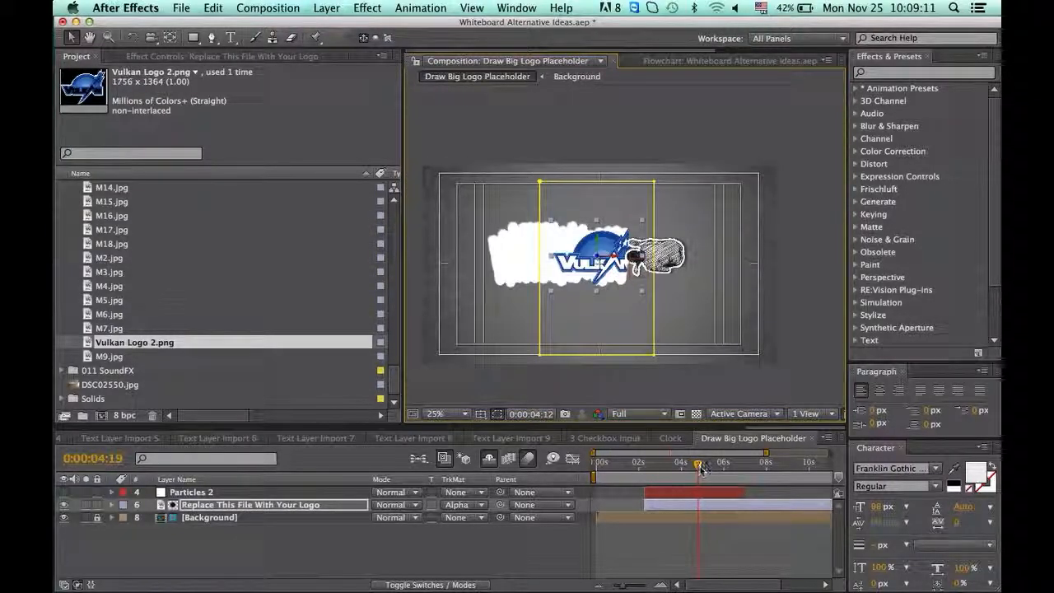
{"action": "left_click_drag", "start_coordinate": [701, 467], "coordinate": [706, 470]}
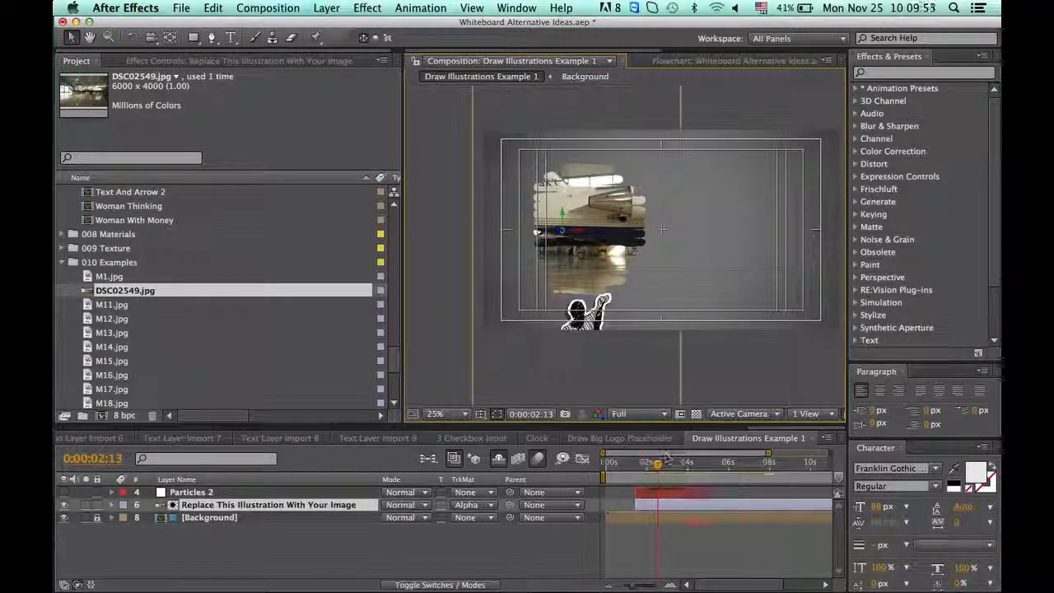
Scale down the DSC02549.jpg image on the "Replace This Illustration With Your Image" layer in Draw Illustrations Example 1
{"action": "left_click", "coordinate": [677, 529]}
{"action": "left_click", "coordinate": [671, 505]}
{"action": "scroll", "coordinate": [734, 155], "scroll_direction": "up", "scroll_amount": 1}
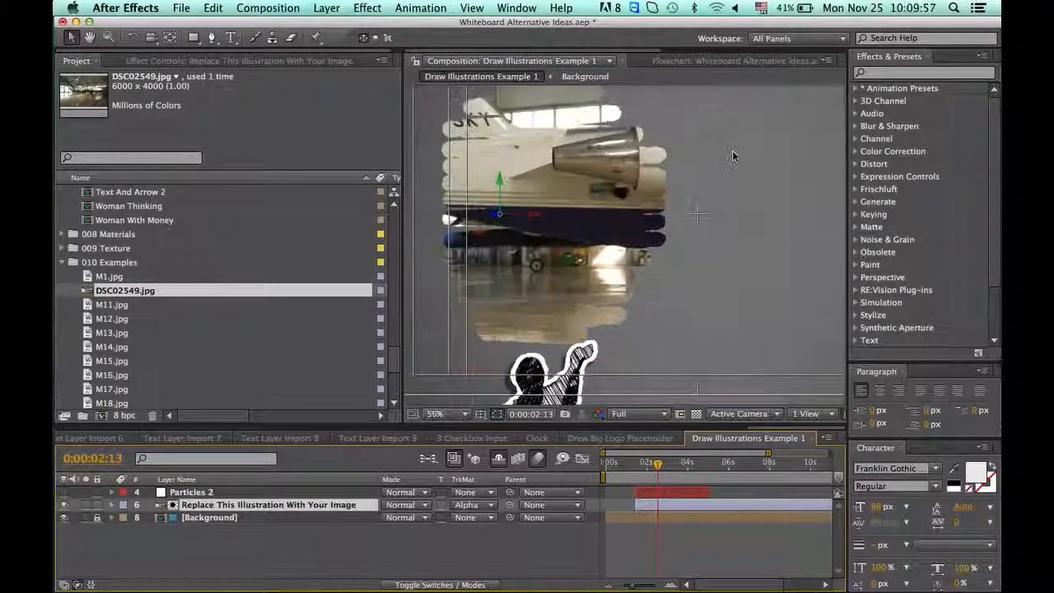
{"action": "scroll", "coordinate": [737, 171], "scroll_direction": "down", "scroll_amount": 3}
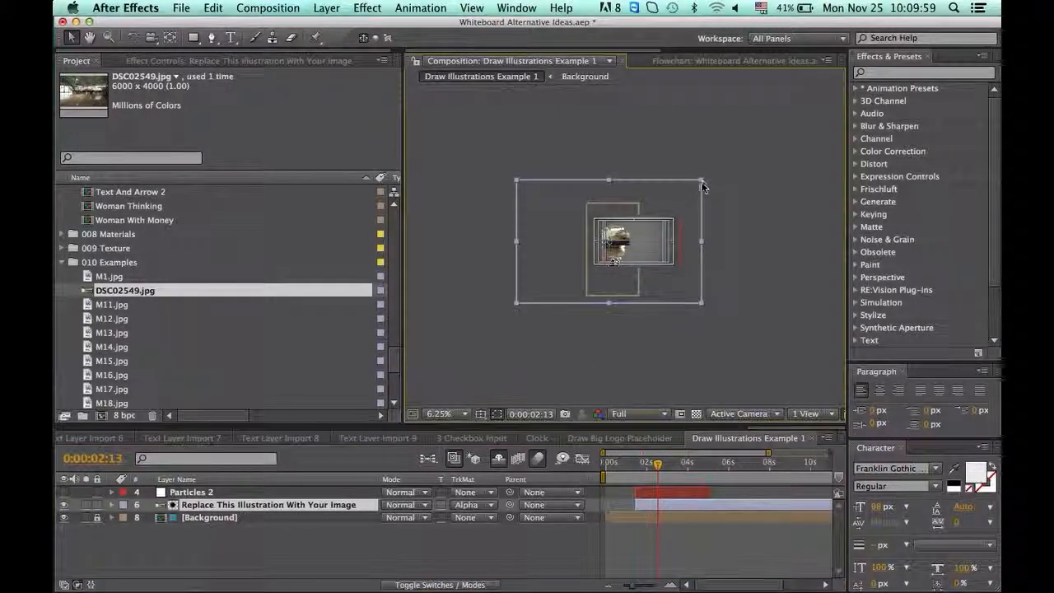
{"action": "left_click_drag", "start_coordinate": [702, 178], "coordinate": [666, 198]}
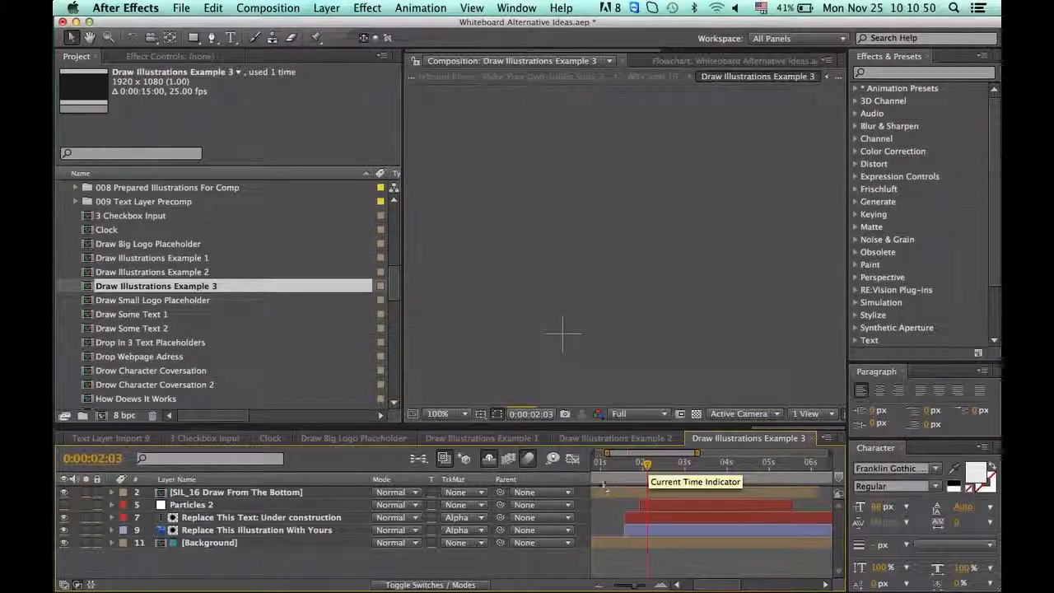
Examine Draw Illustrations Example 3 up close and select its "Replace This Illustration With Yours" layer
{"action": "scroll", "coordinate": [576, 329], "scroll_direction": "down", "scroll_amount": 2}
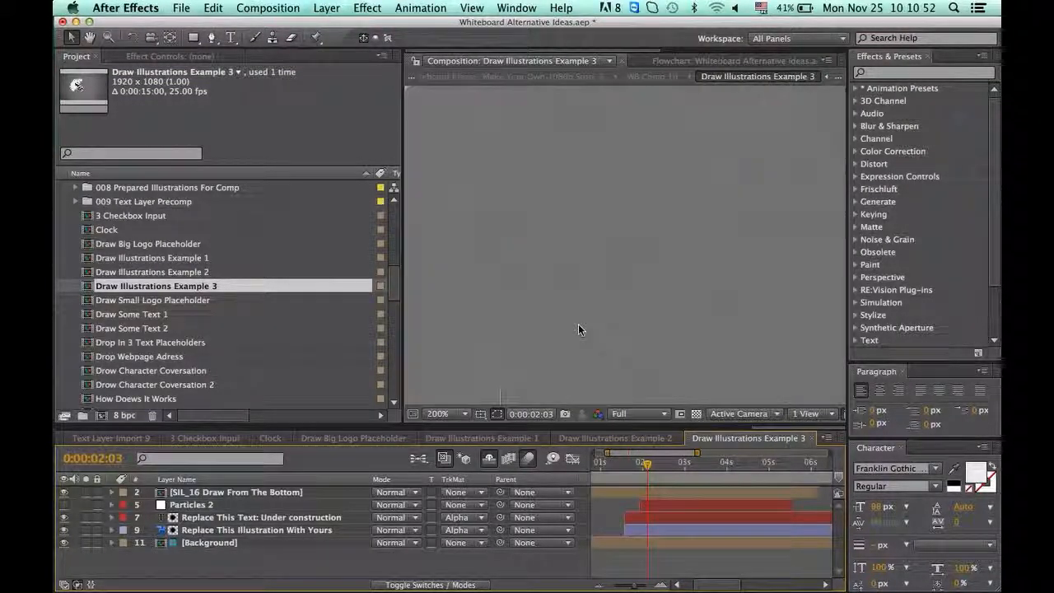
{"action": "left_click", "coordinate": [649, 531]}
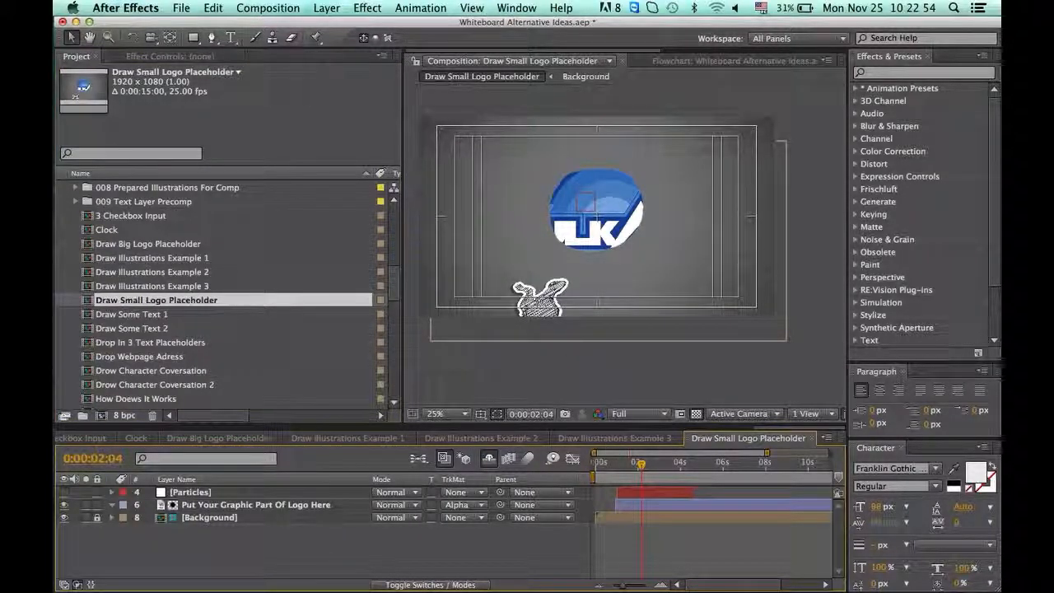
In Draw Small Logo Placeholder, scale the "Put Your Graphic Part Of Logo Here" layer down to fit the drawn area, and scrub to check it
{"action": "left_click", "coordinate": [601, 467]}
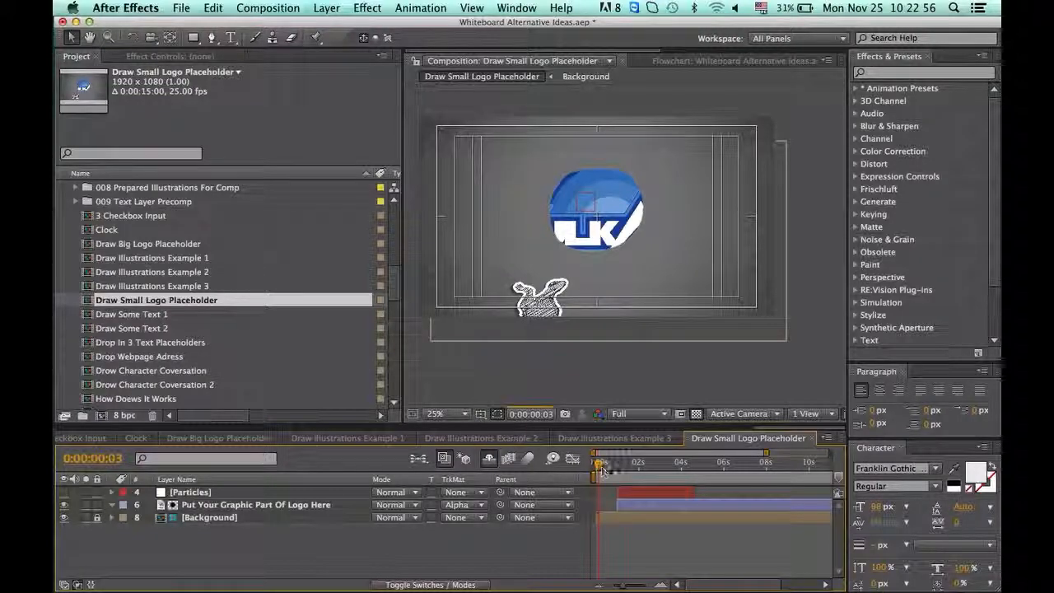
{"action": "left_click", "coordinate": [637, 504]}
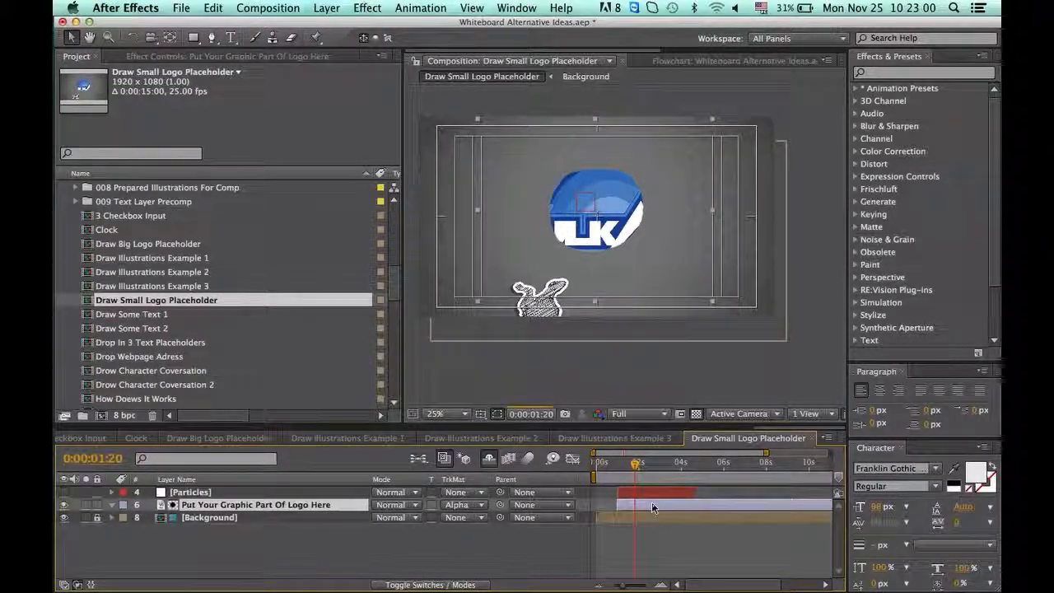
{"action": "left_click_drag", "start_coordinate": [714, 120], "coordinate": [659, 145]}
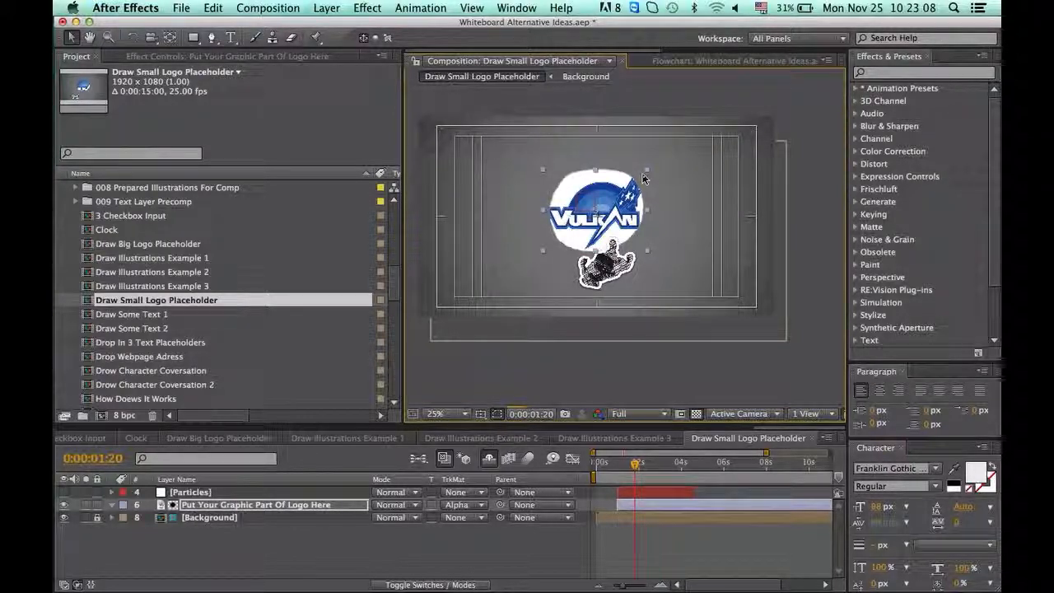
{"action": "left_click_drag", "start_coordinate": [646, 170], "coordinate": [642, 175]}
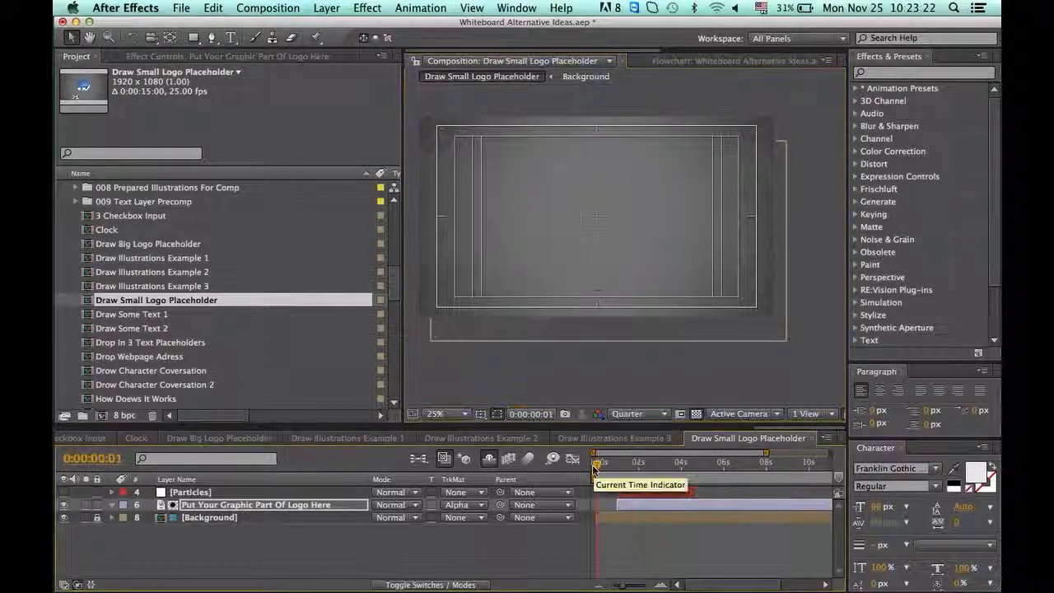
{"action": "left_click_drag", "start_coordinate": [596, 468], "coordinate": [670, 471]}
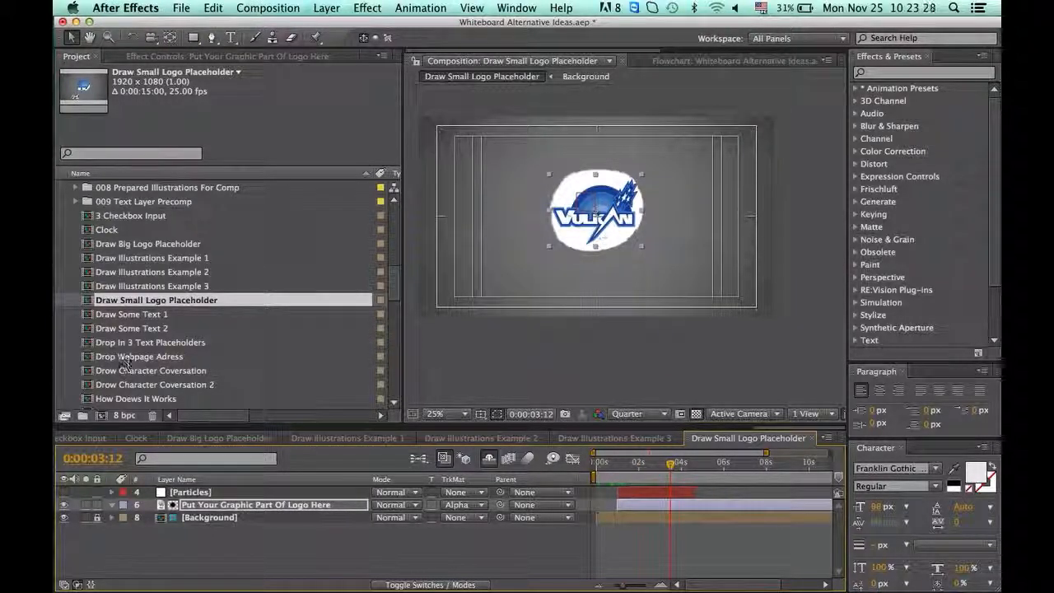
Open Draw Some Text 1 and Draw Some Text 2 and scrub through their default text animations
{"action": "double_click", "coordinate": [132, 313]}
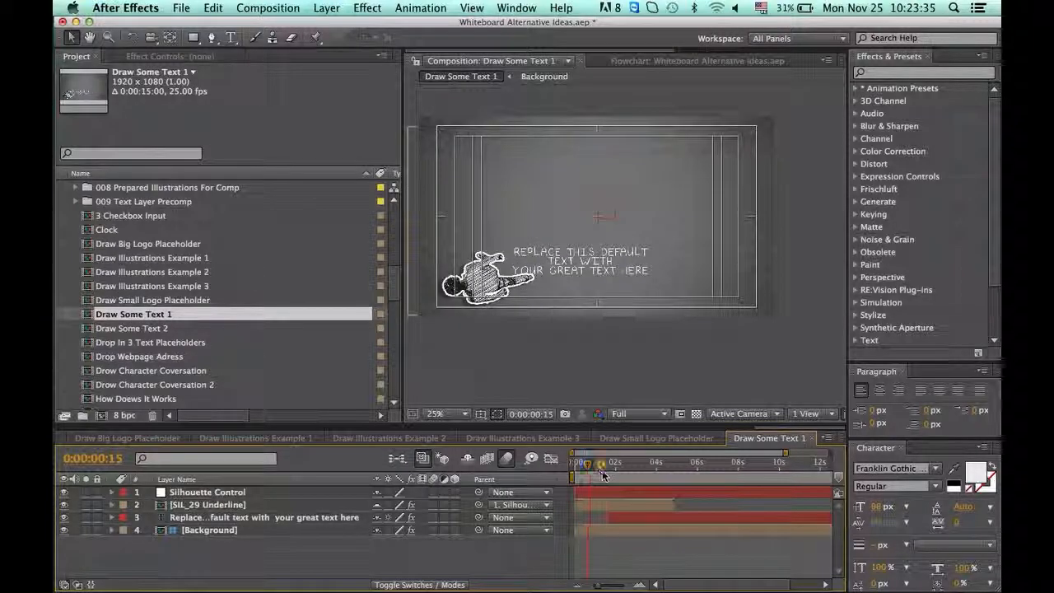
{"action": "left_click_drag", "start_coordinate": [604, 475], "coordinate": [668, 469]}
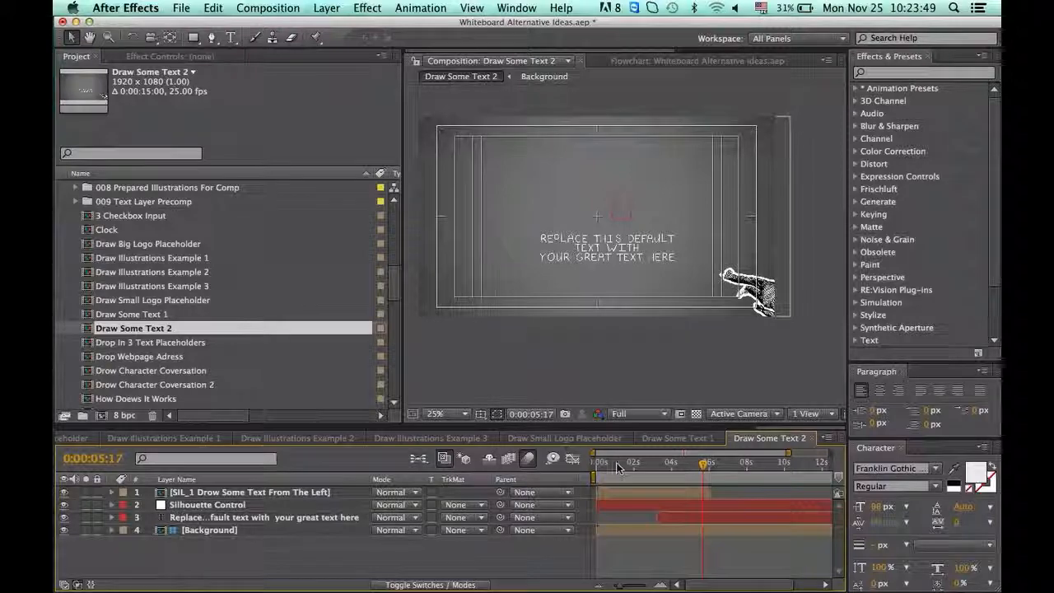
{"action": "left_click_drag", "start_coordinate": [617, 467], "coordinate": [718, 470]}
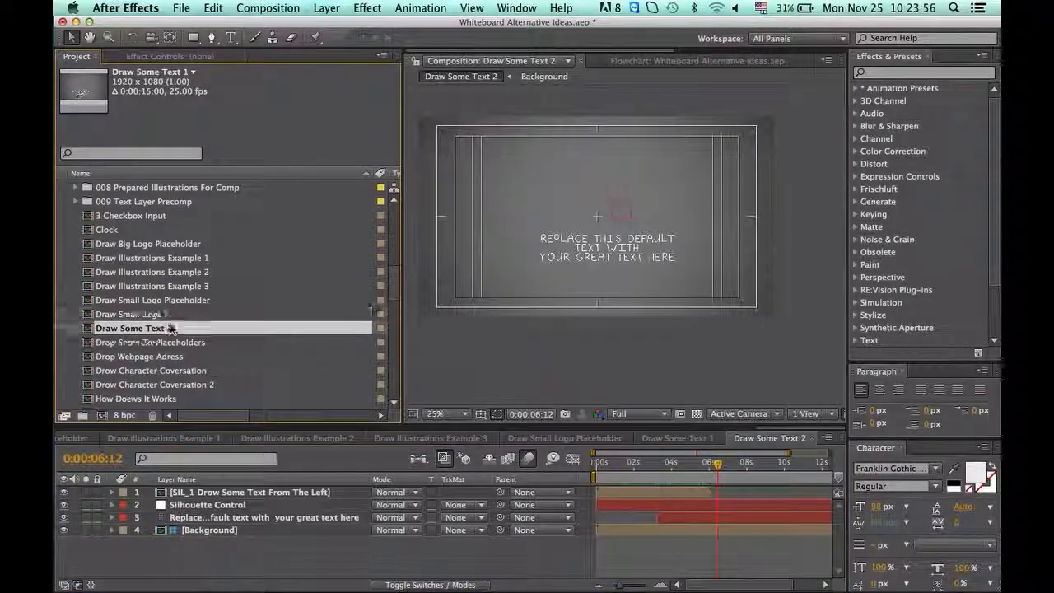
Open Drop In 3 Text Placeholders, scrub through the three placeholders dropping in, and select the Text Placeholder Example 4 layer
{"action": "scroll", "coordinate": [318, 318], "scroll_direction": "down", "scroll_amount": 3}
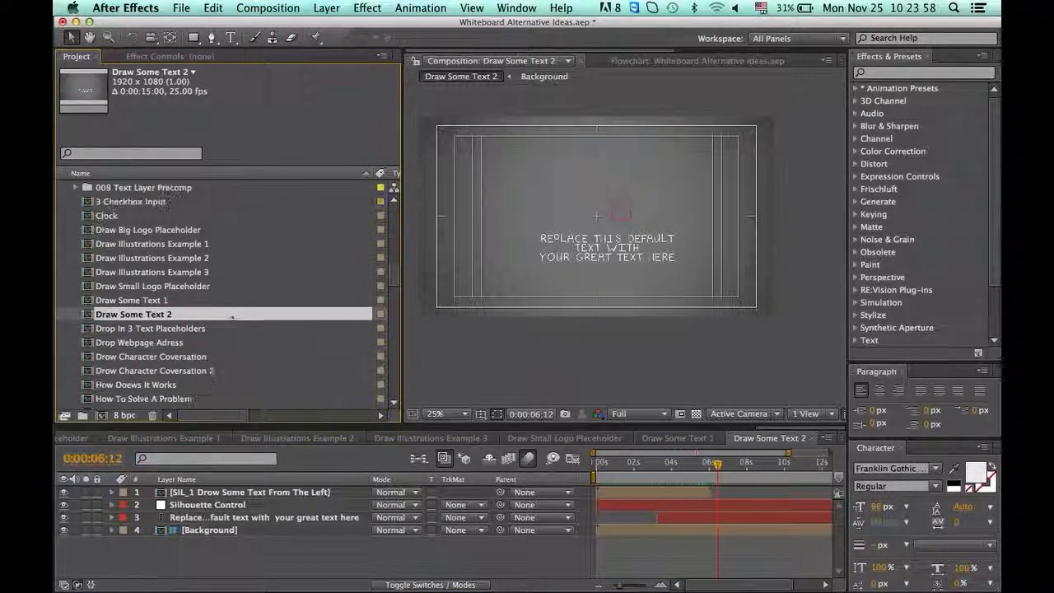
{"action": "scroll", "coordinate": [191, 322], "scroll_direction": "down", "scroll_amount": 3}
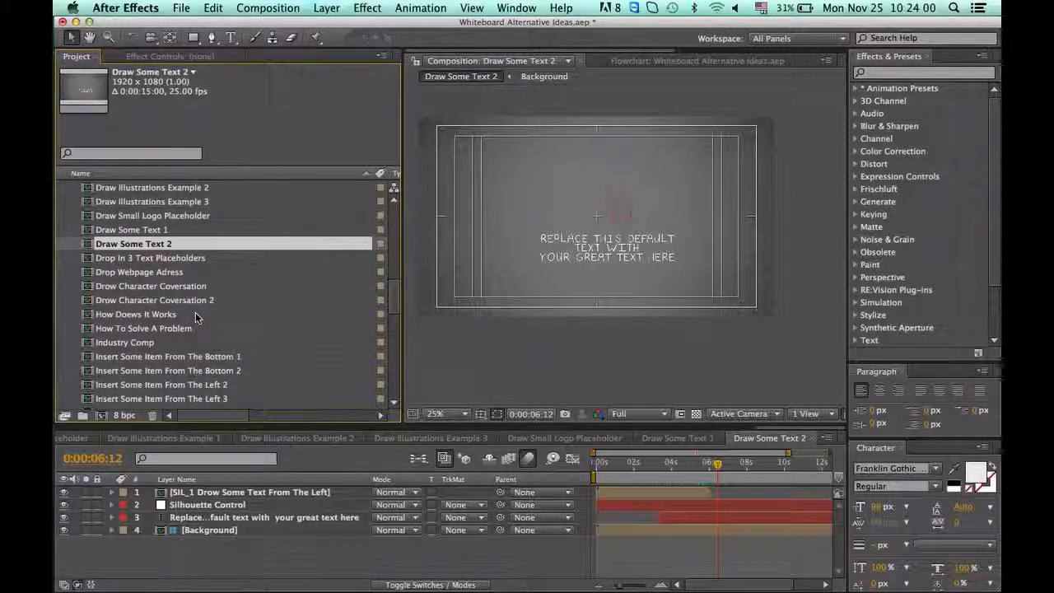
{"action": "double_click", "coordinate": [140, 259]}
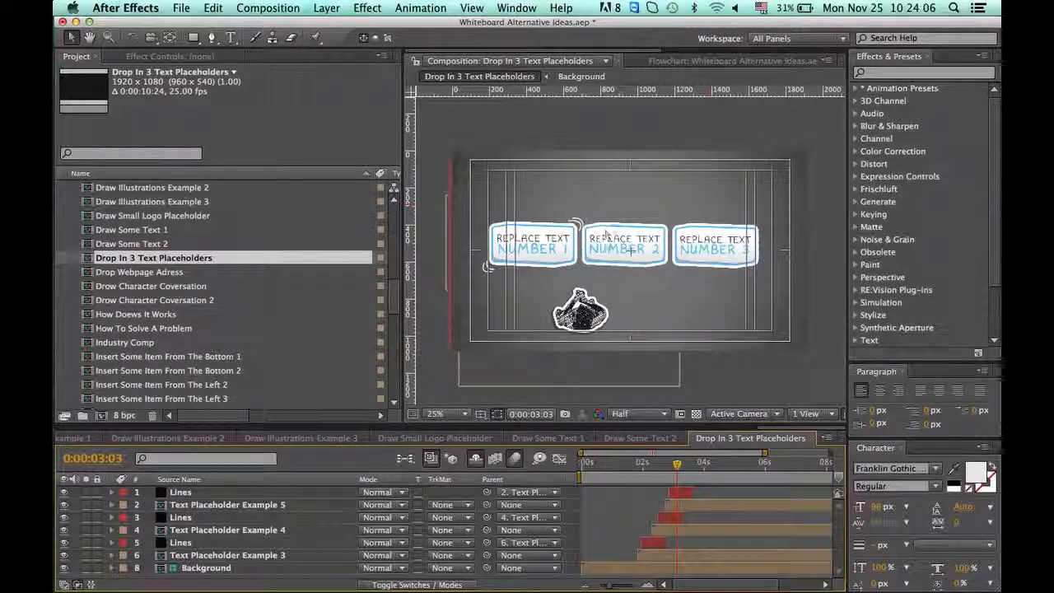
{"action": "left_click_drag", "start_coordinate": [651, 472], "coordinate": [697, 476]}
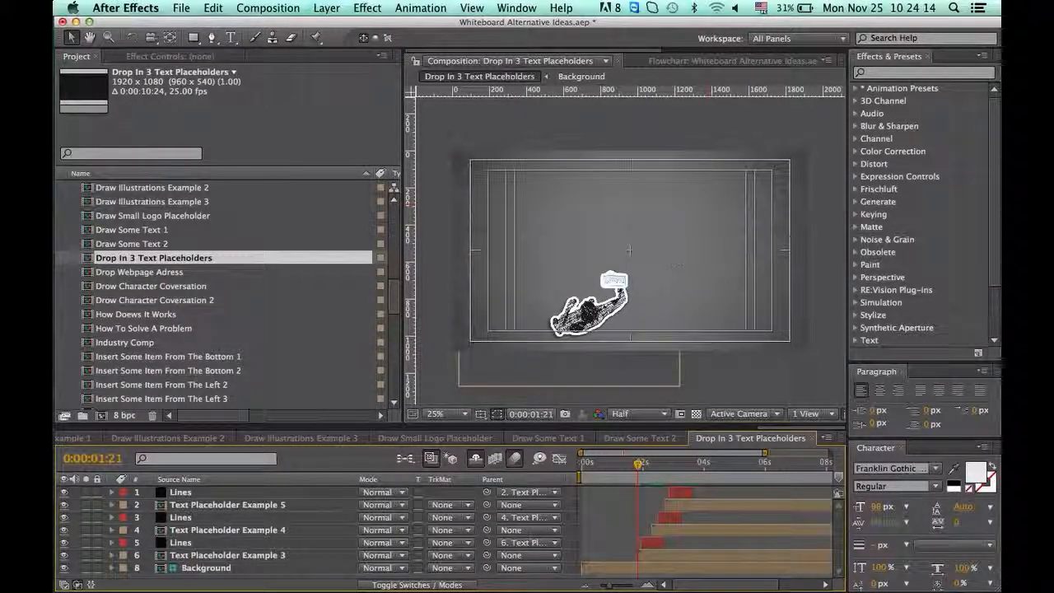
{"action": "left_click_drag", "start_coordinate": [646, 467], "coordinate": [706, 465]}
{"action": "left_click", "coordinate": [722, 525]}
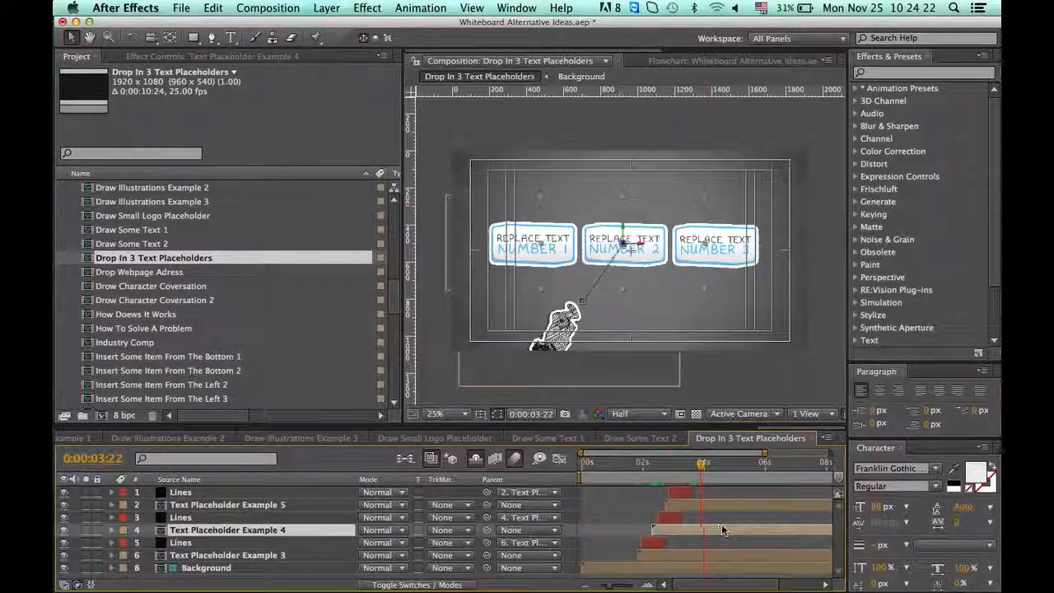
Open the Text Placeholder Example 3 precomp and replace its first text line with "NEW TEXT"
{"action": "double_click", "coordinate": [693, 560]}
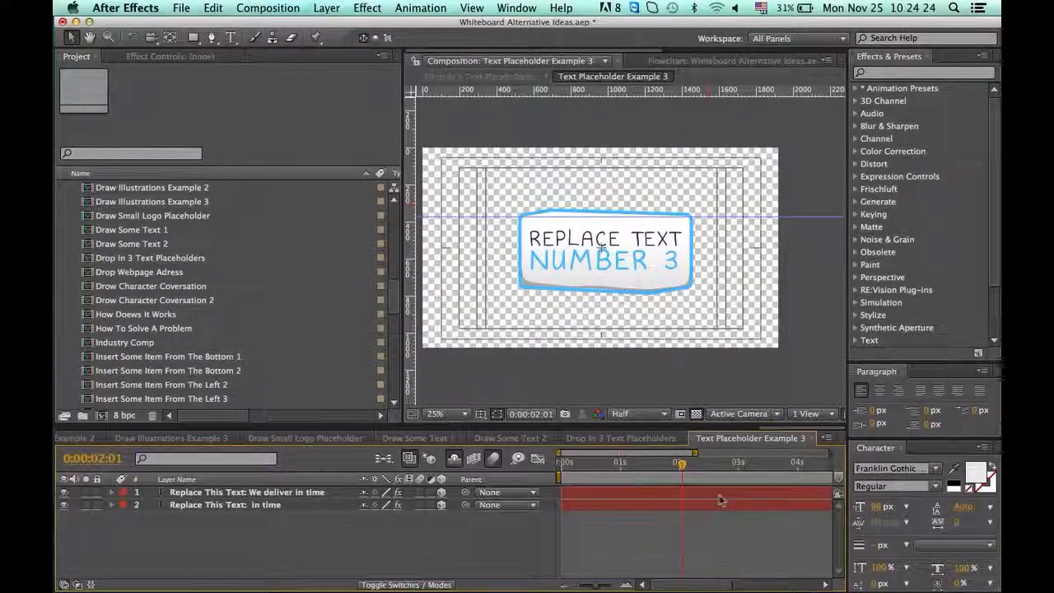
{"action": "double_click", "coordinate": [663, 494]}
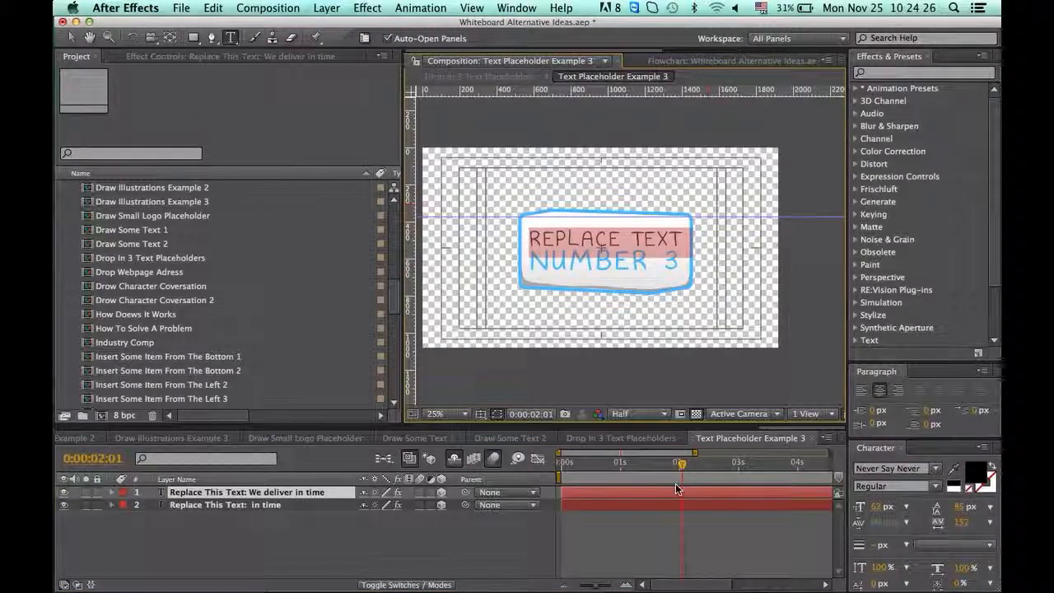
{"action": "type", "text": "NEW TES"}
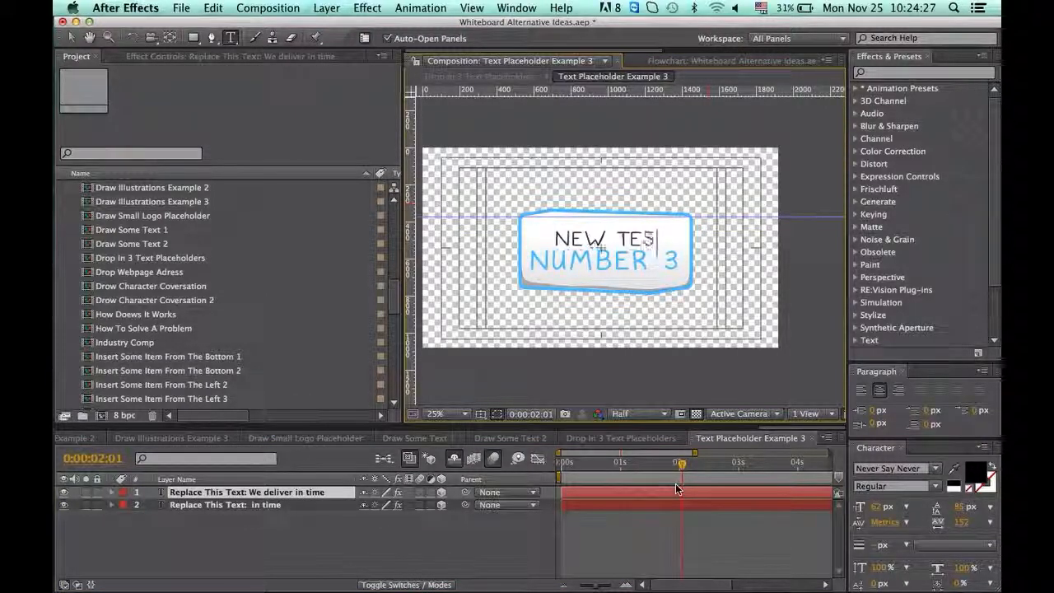
{"action": "key", "text": "BackSpace"}
{"action": "type", "text": "XT"}
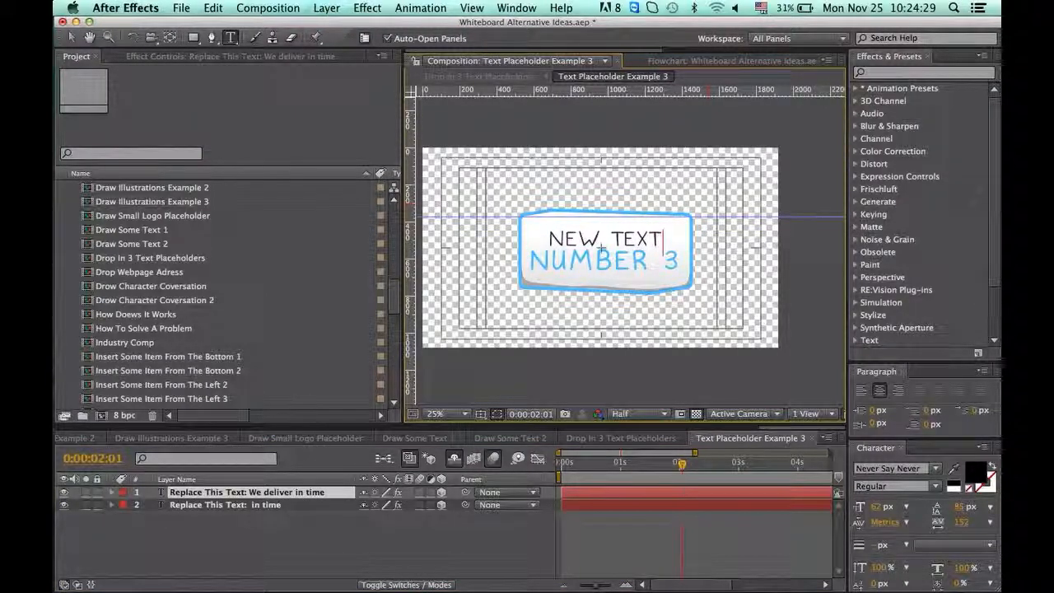
{"action": "left_click", "coordinate": [718, 536]}
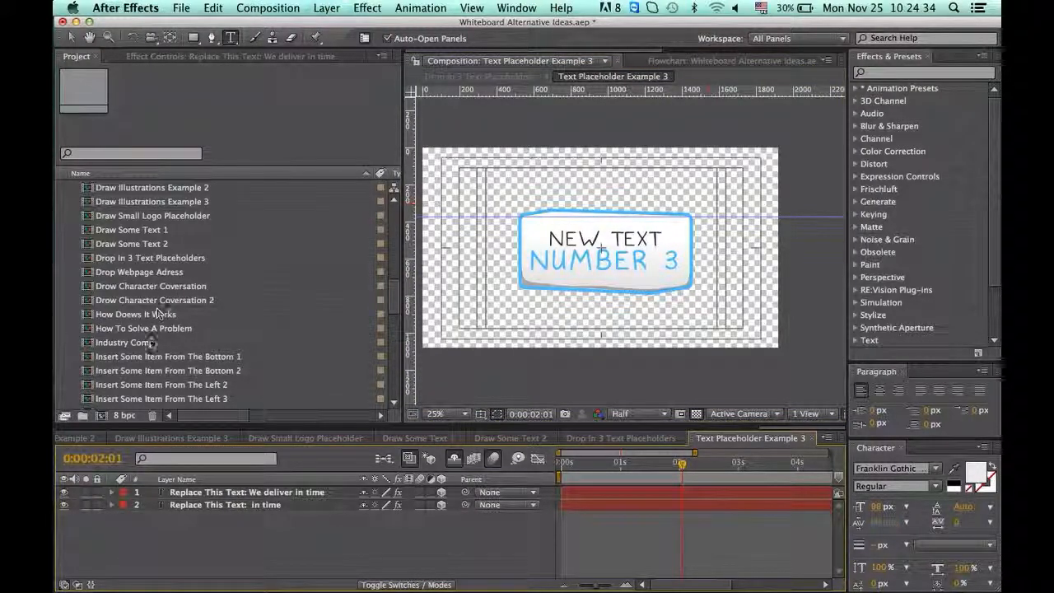
Open Drop Webpage Adress and scrub around the one-second mark to examine how the webpage text drops in
{"action": "left_click", "coordinate": [140, 345]}
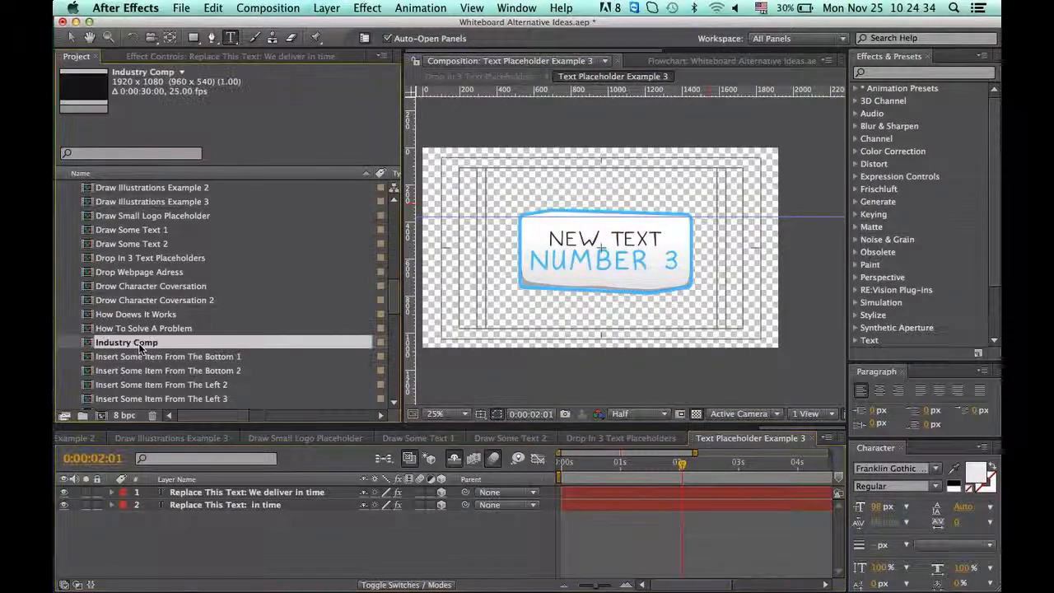
{"action": "left_click", "coordinate": [136, 230]}
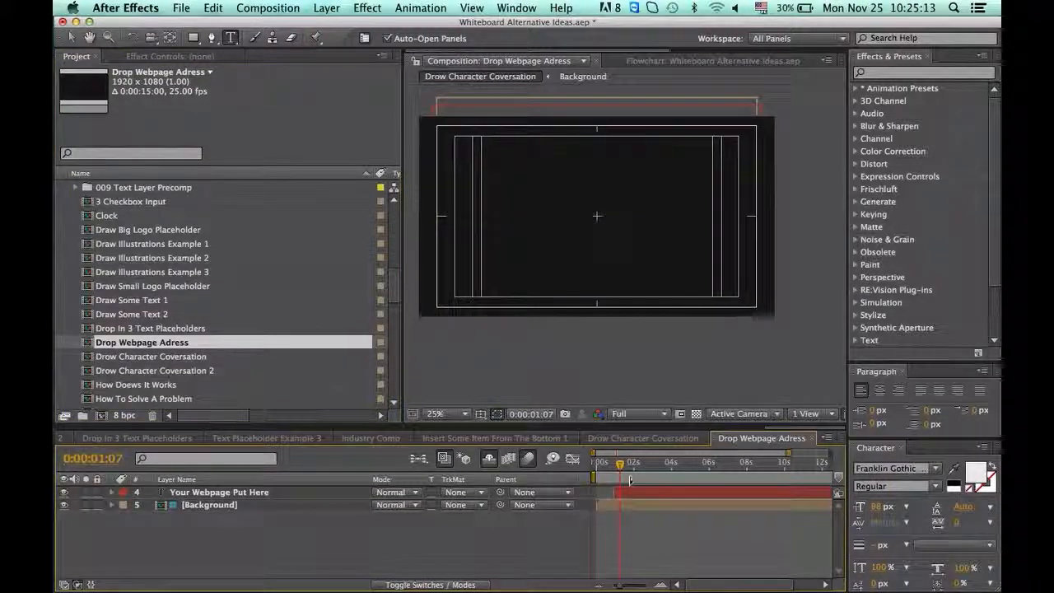
{"action": "left_click", "coordinate": [628, 473]}
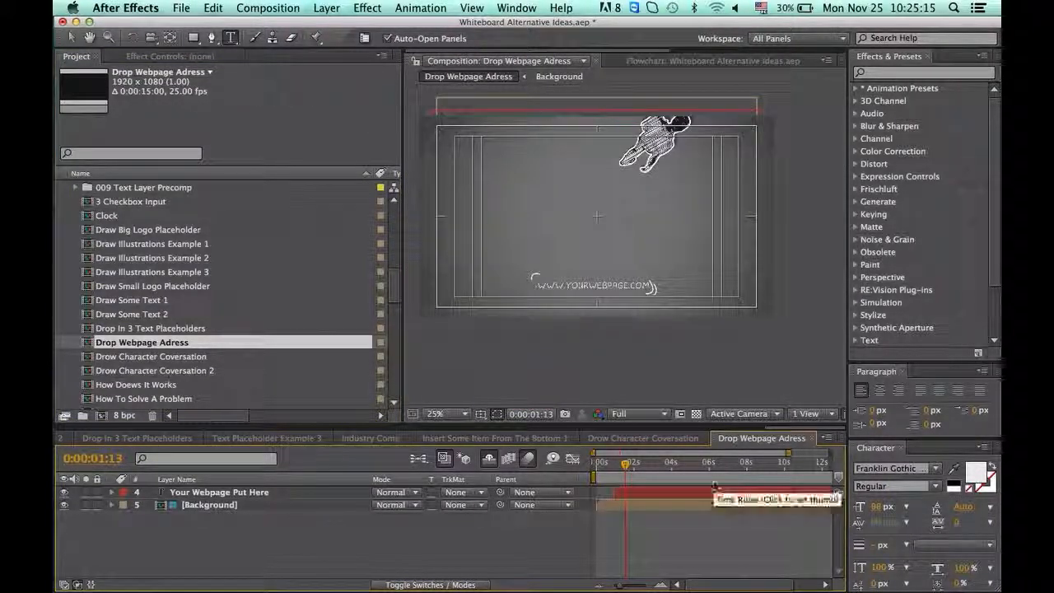
{"action": "left_click", "coordinate": [619, 471]}
{"action": "left_click", "coordinate": [616, 471]}
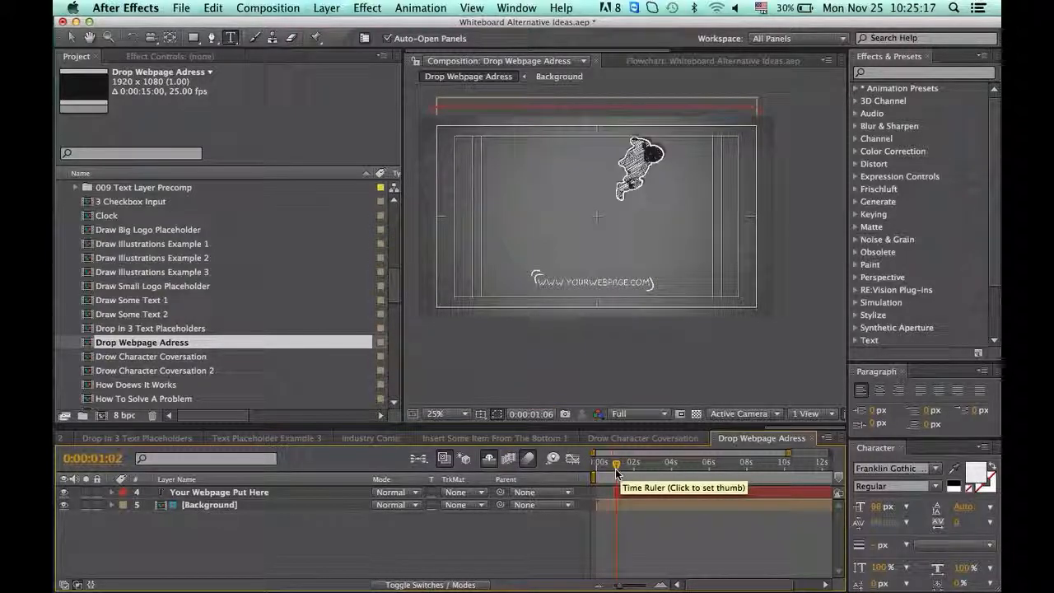
{"action": "left_click", "coordinate": [613, 471]}
{"action": "left_click", "coordinate": [609, 471]}
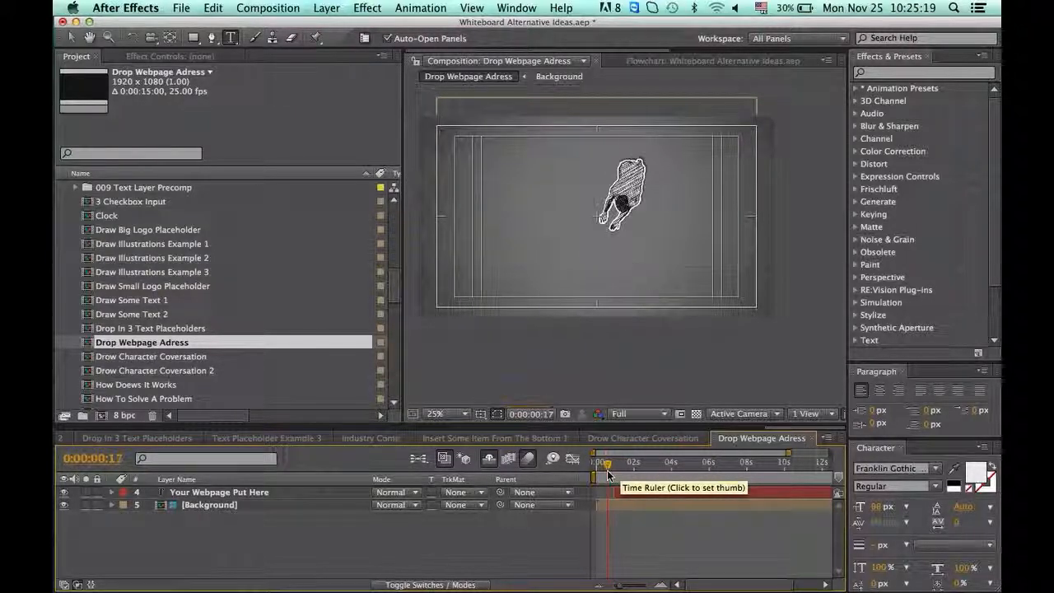
{"action": "left_click", "coordinate": [619, 473]}
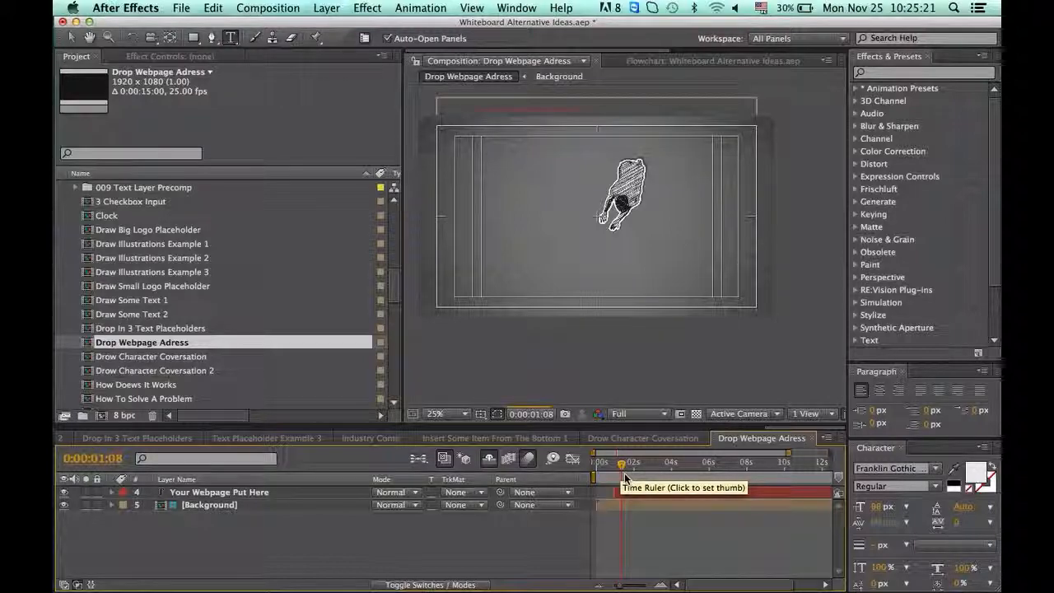
{"action": "left_click", "coordinate": [627, 476]}
Lower the preview resolution to Quarter and scrub through the webpage address animation again
{"action": "left_click", "coordinate": [640, 414]}
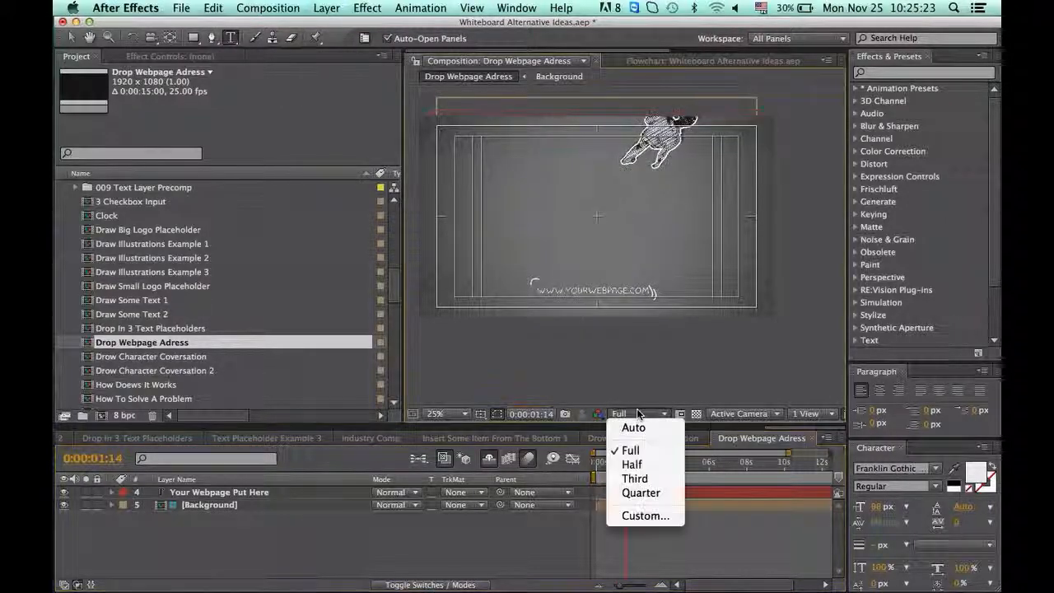
{"action": "left_click", "coordinate": [639, 492]}
{"action": "mouse_move", "coordinate": [621, 475]}
{"action": "left_mouse_down"}
{"action": "mouse_move", "coordinate": [657, 472]}
{"action": "mouse_move", "coordinate": [635, 472]}
{"action": "left_mouse_up"}
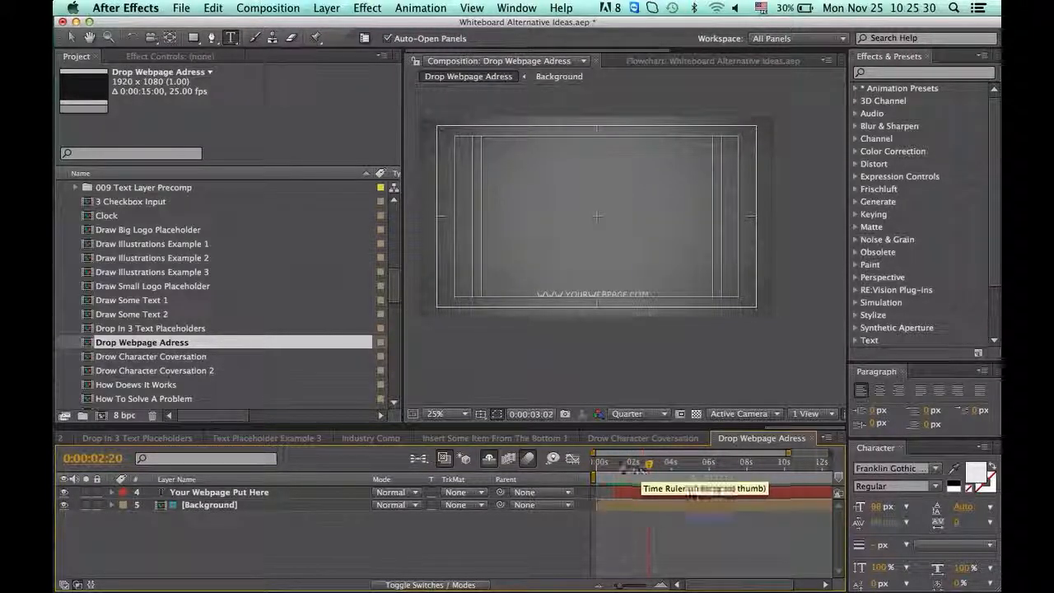
{"action": "left_click", "coordinate": [601, 474]}
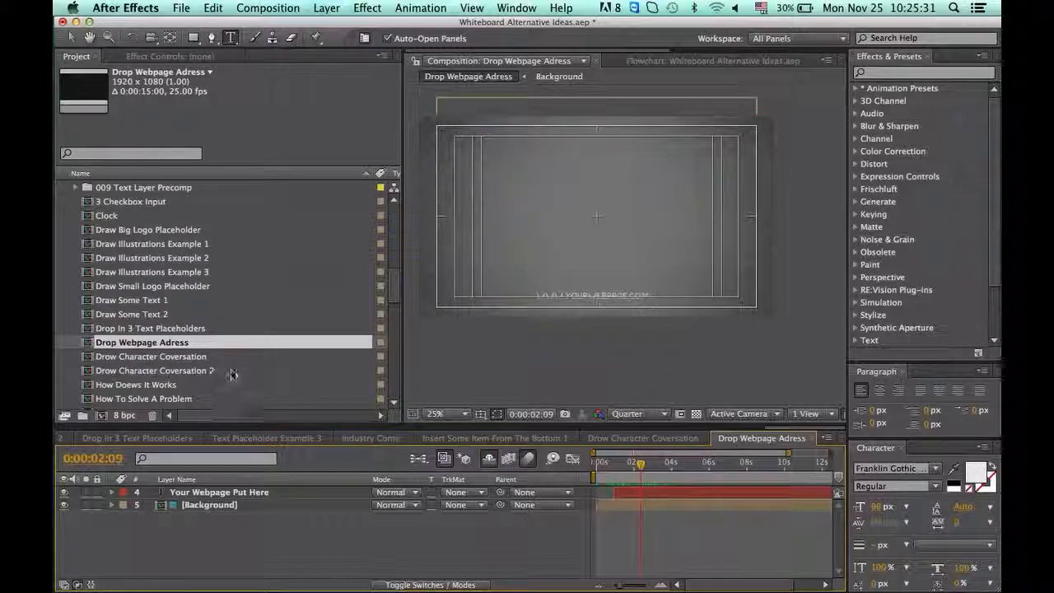
{"action": "left_click_drag", "start_coordinate": [640, 477], "coordinate": [622, 472]}
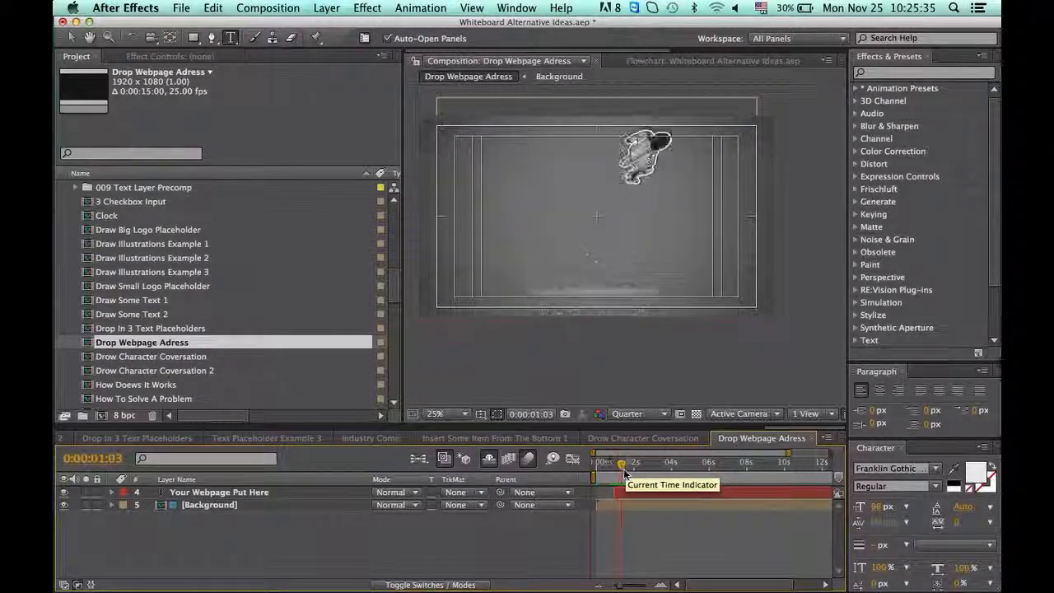
Reveal the effect and expression properties of the "Your Webpage Put Here" layer, select its Position keyframe, and collapse the layer
{"action": "left_click", "coordinate": [680, 494]}
{"action": "key", "text": "e"}
{"action": "key", "text": "e"}
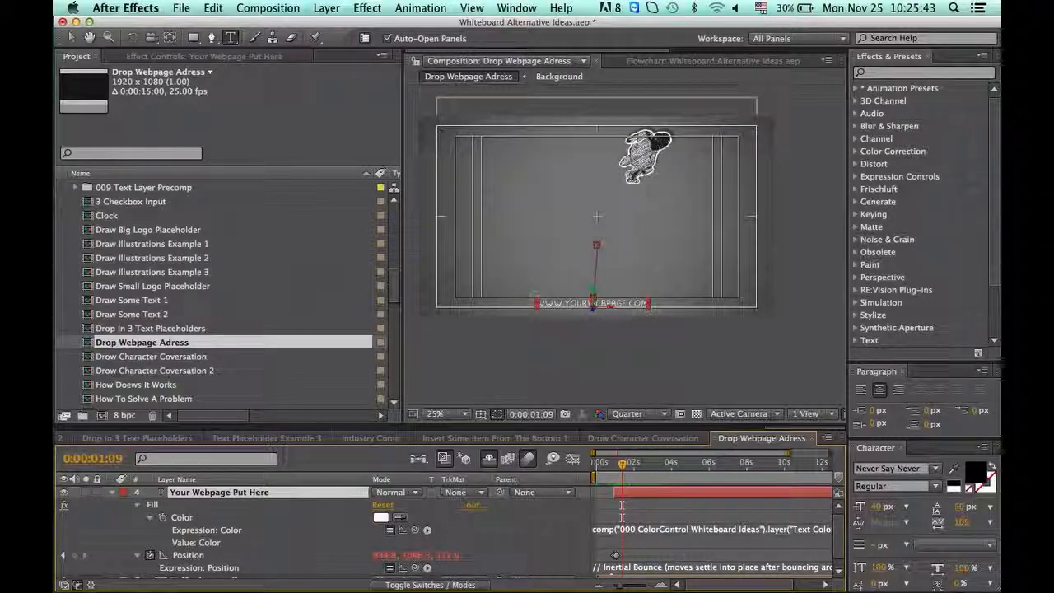
{"action": "left_click", "coordinate": [616, 557]}
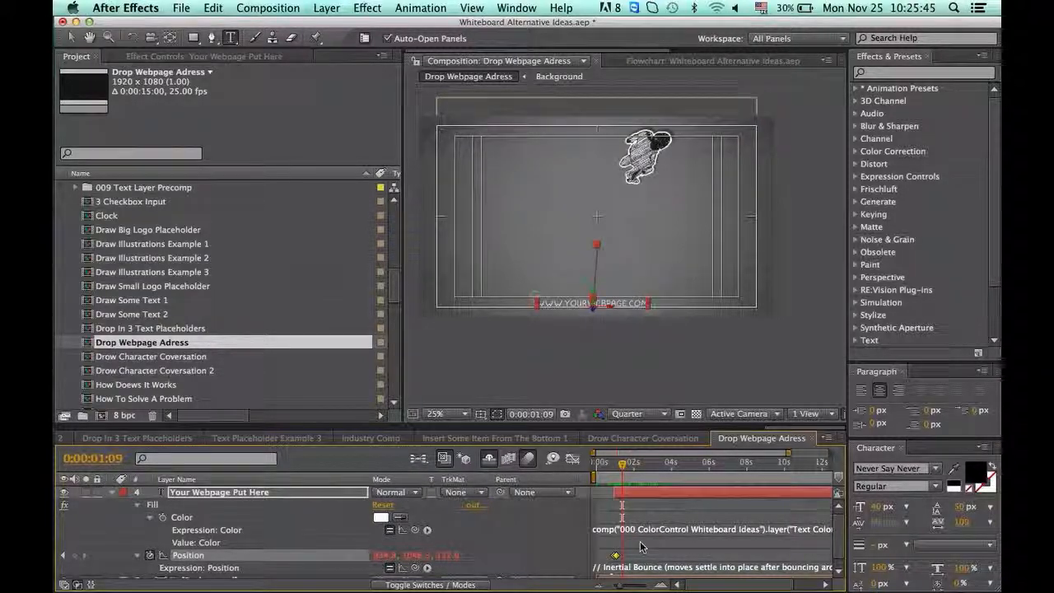
{"action": "left_click", "coordinate": [111, 491]}
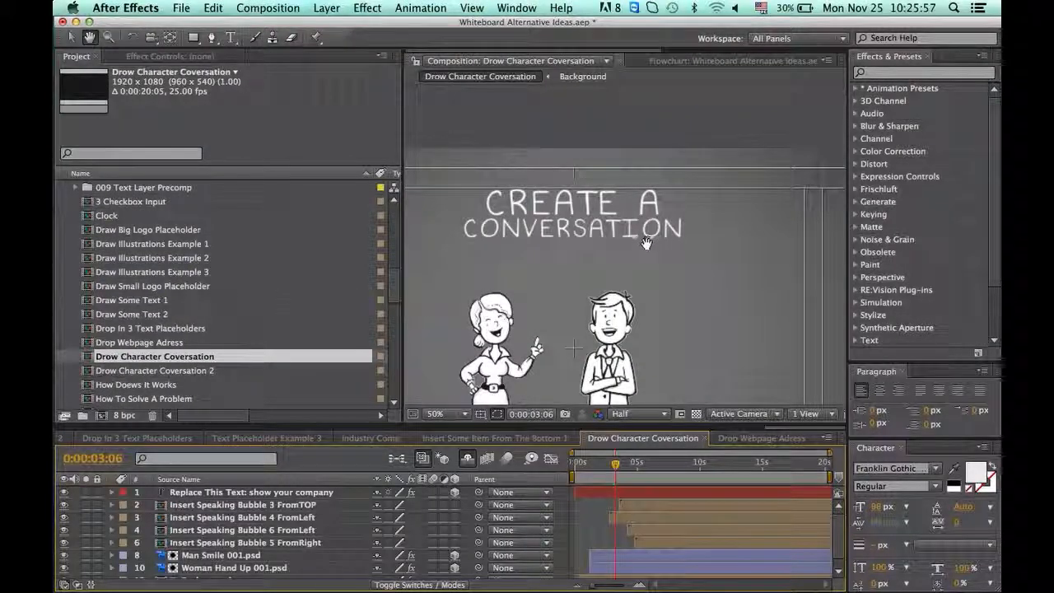
Examine the two characters and the title in Drow Character Coversation, ending with the whole frame in view
{"action": "left_click_drag", "start_coordinate": [647, 242], "coordinate": [706, 155]}
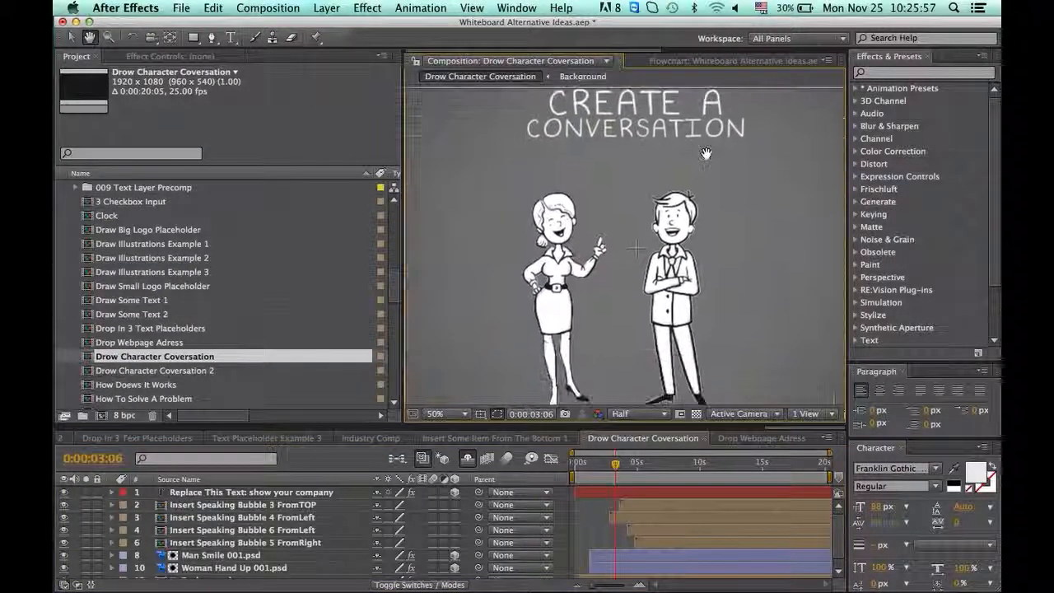
{"action": "scroll", "coordinate": [675, 349], "scroll_direction": "up", "scroll_amount": 1}
{"action": "scroll", "coordinate": [677, 348], "scroll_direction": "down", "scroll_amount": 3}
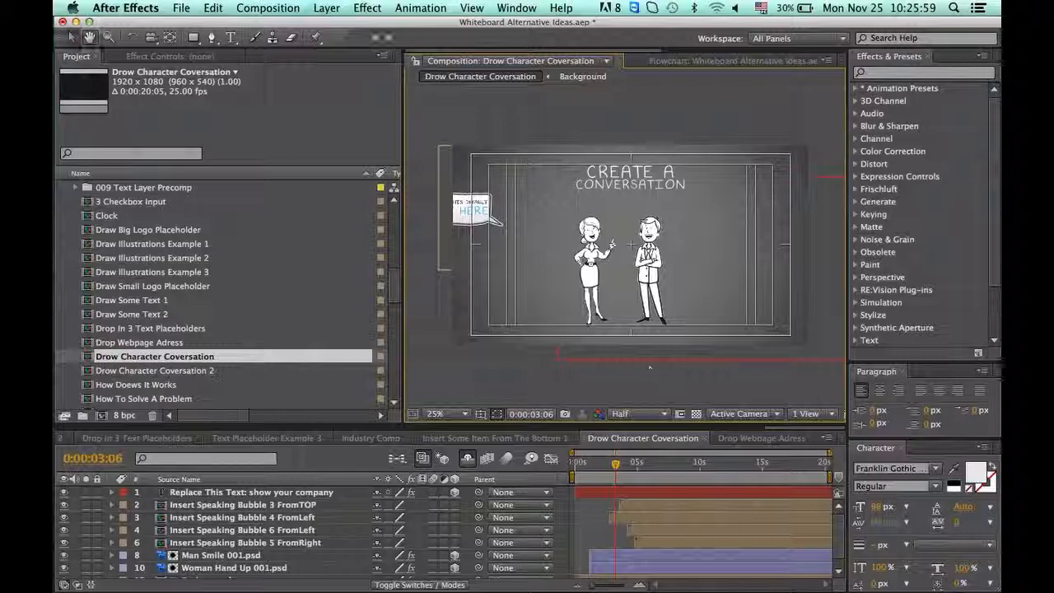
Stagger the start times of speaking bubbles 3, 6 and 5 in Drow Character Coversation and preview the conversation from the beginning
{"action": "left_click_drag", "start_coordinate": [616, 464], "coordinate": [626, 469]}
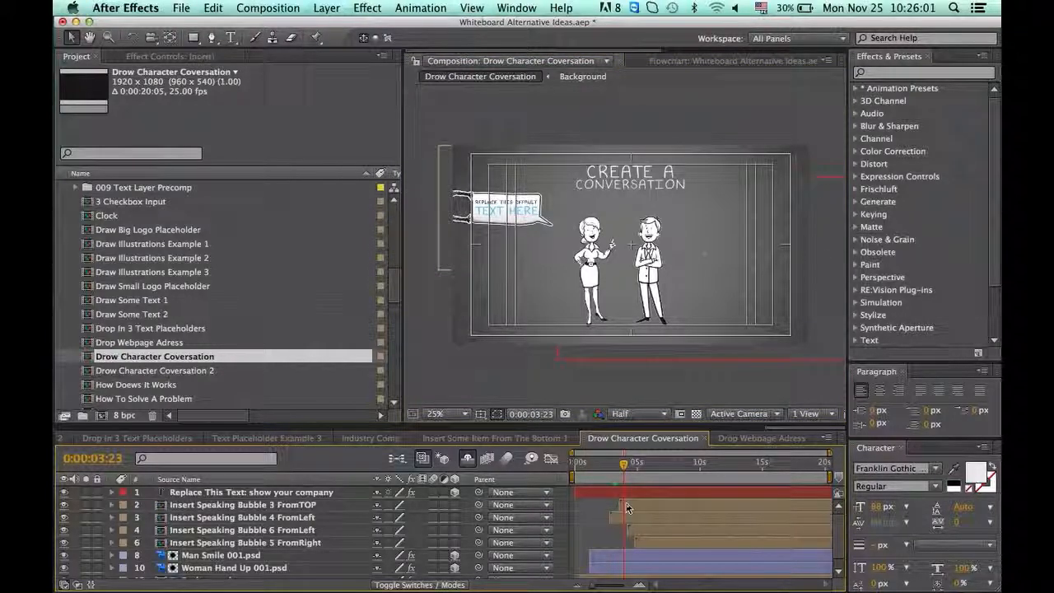
{"action": "left_click_drag", "start_coordinate": [635, 504], "coordinate": [643, 504]}
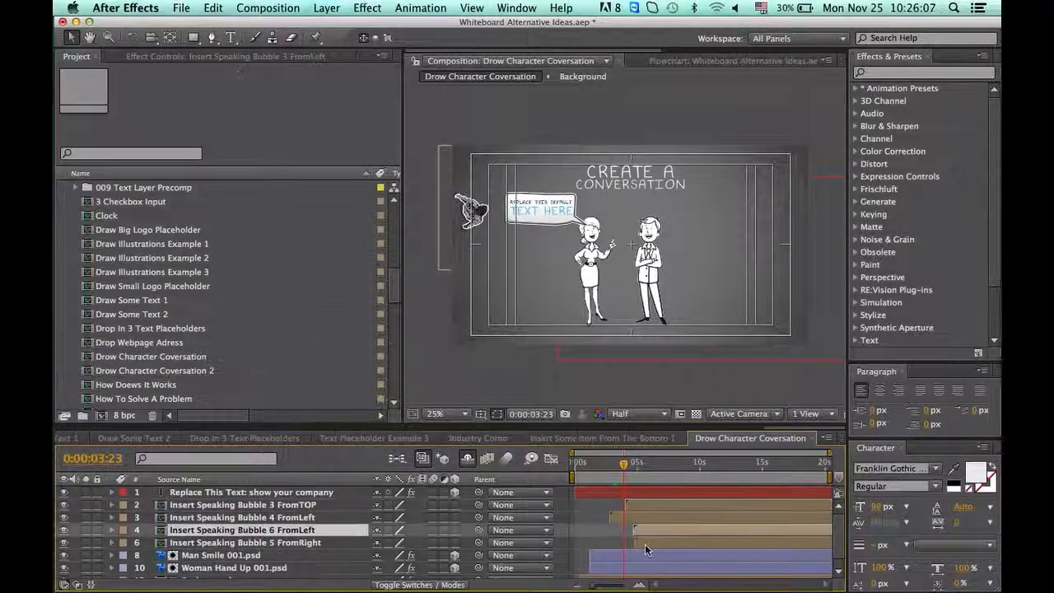
{"action": "left_click_drag", "start_coordinate": [645, 544], "coordinate": [666, 544]}
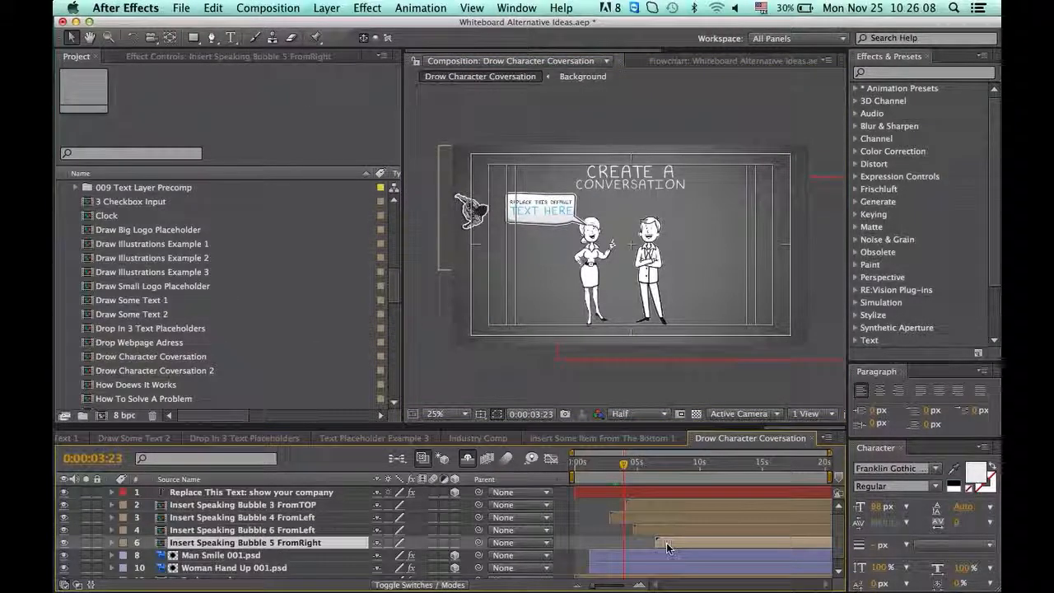
{"action": "double_click", "coordinate": [654, 530]}
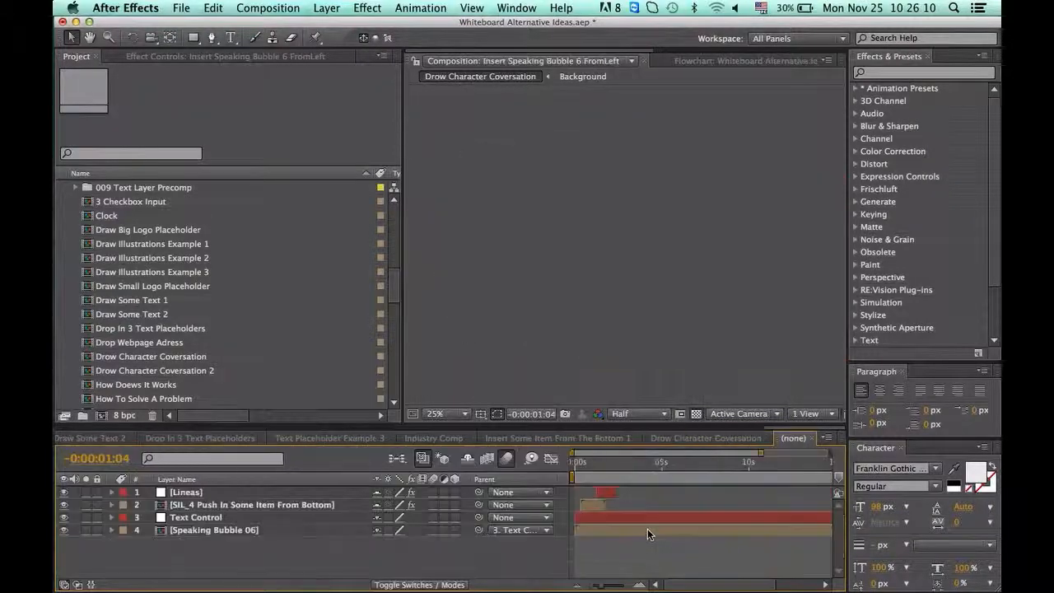
{"action": "key", "text": "super+w"}
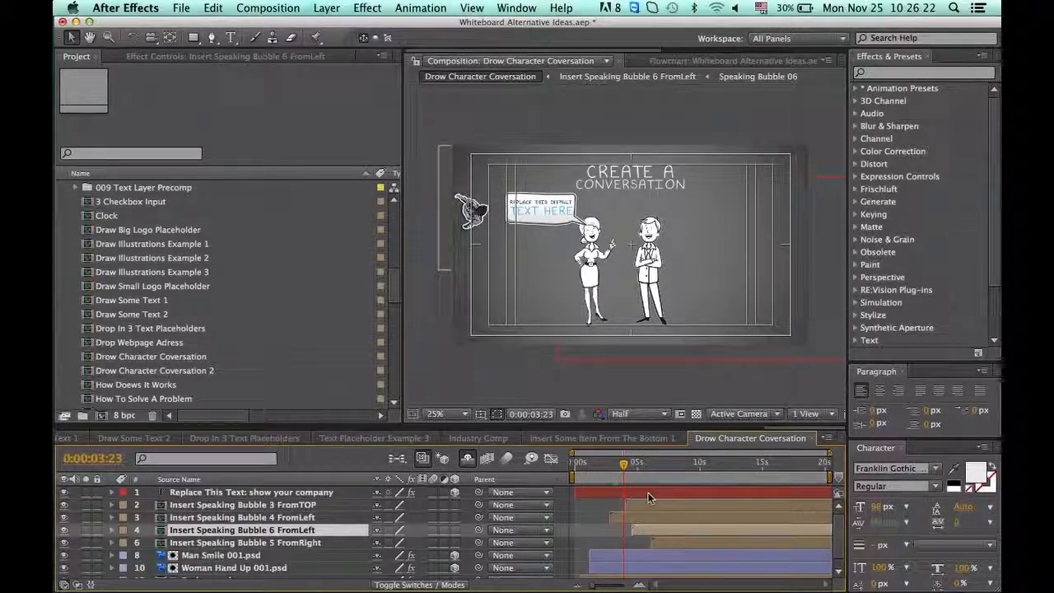
{"action": "left_click", "coordinate": [577, 465]}
{"action": "key", "text": "space"}
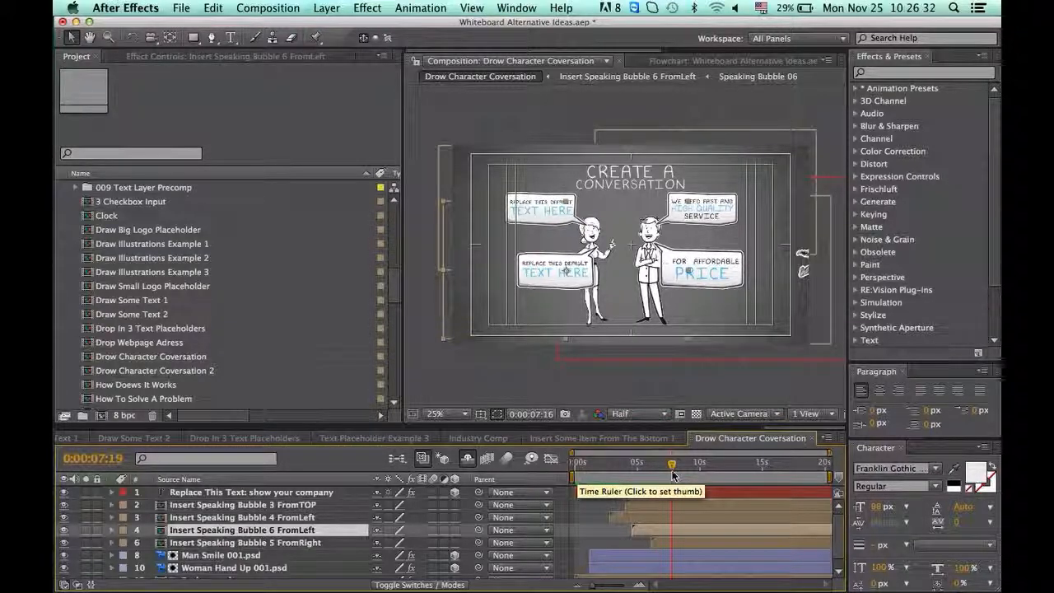
In the nested Speaking Bubble 06 composition, replace the black upper text line with NEW TEXT and enlarge it to 114 px
{"action": "double_click", "coordinate": [674, 531]}
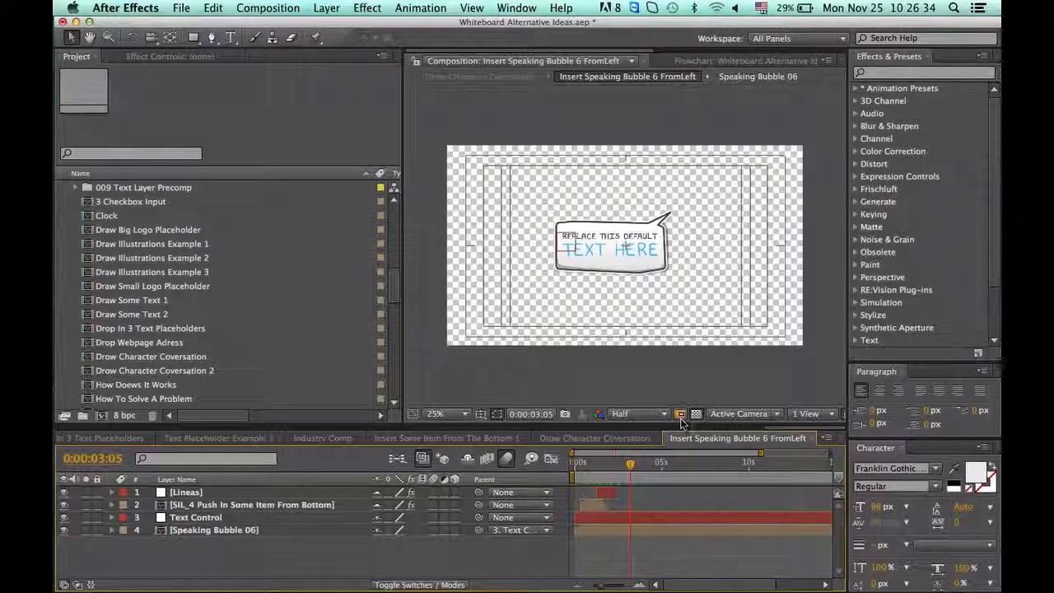
{"action": "double_click", "coordinate": [624, 519]}
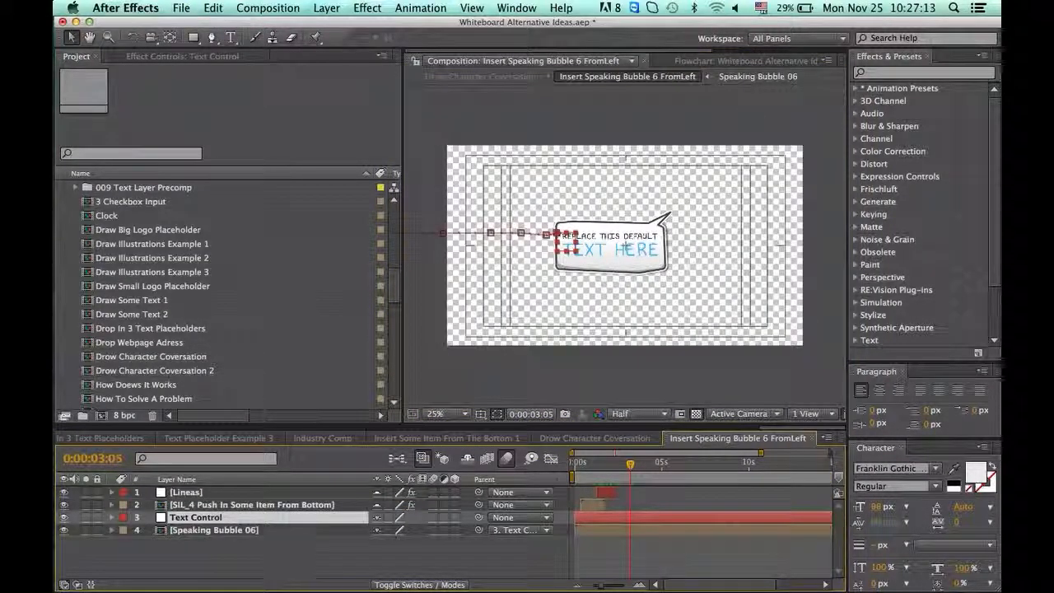
{"action": "double_click", "coordinate": [215, 529]}
{"action": "left_click", "coordinate": [239, 493]}
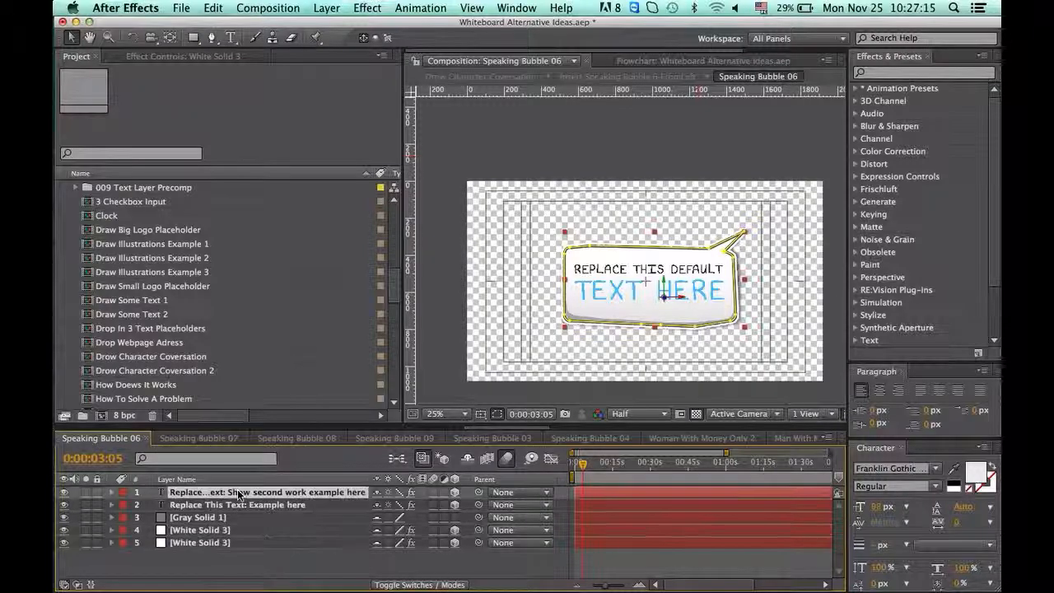
{"action": "double_click", "coordinate": [239, 492]}
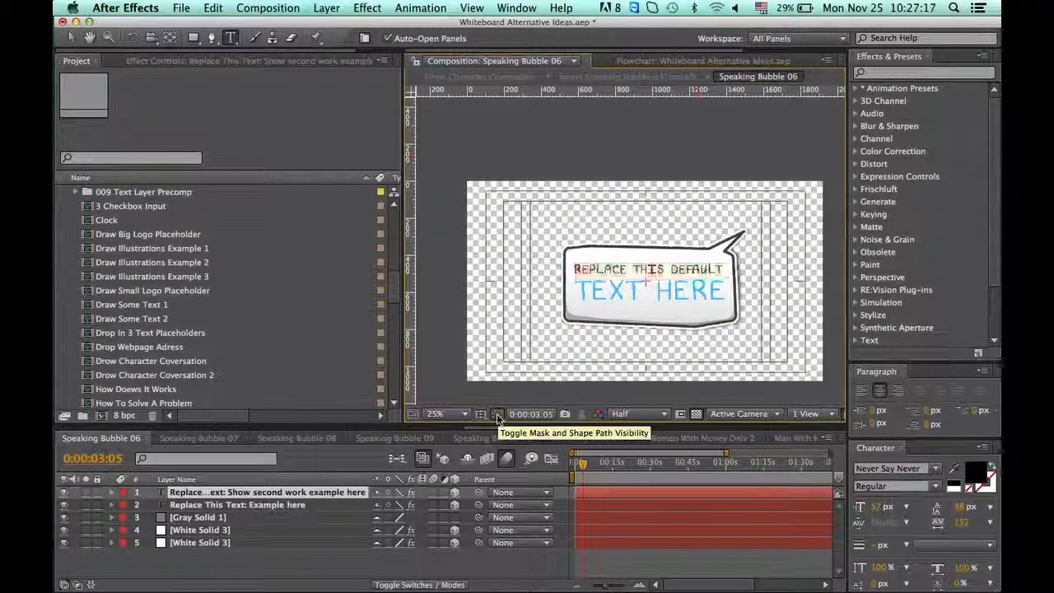
{"action": "type", "text": "TEXT"}
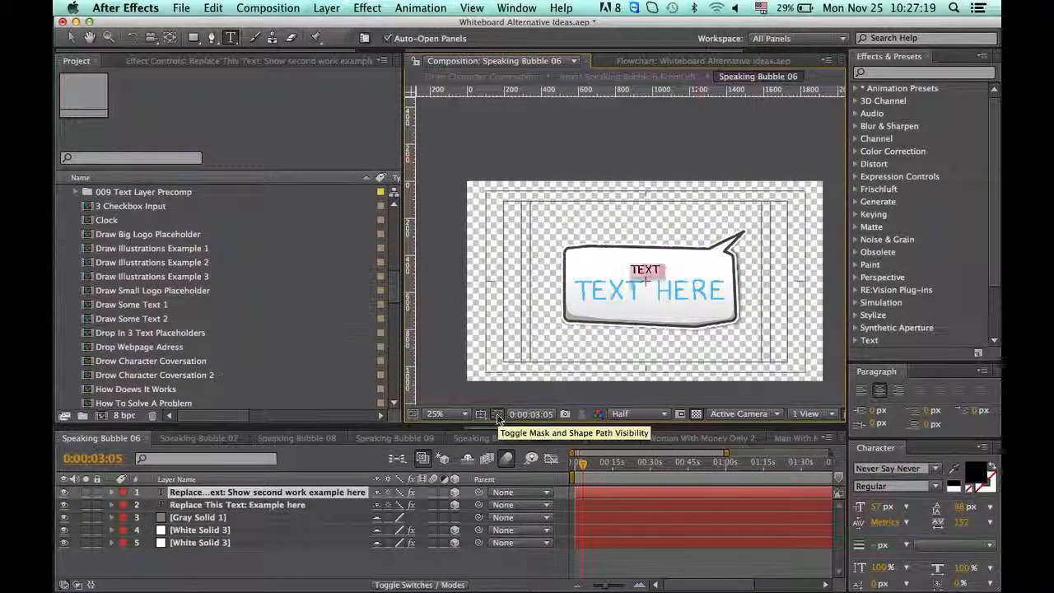
{"action": "type", "text": "NEW TEXT"}
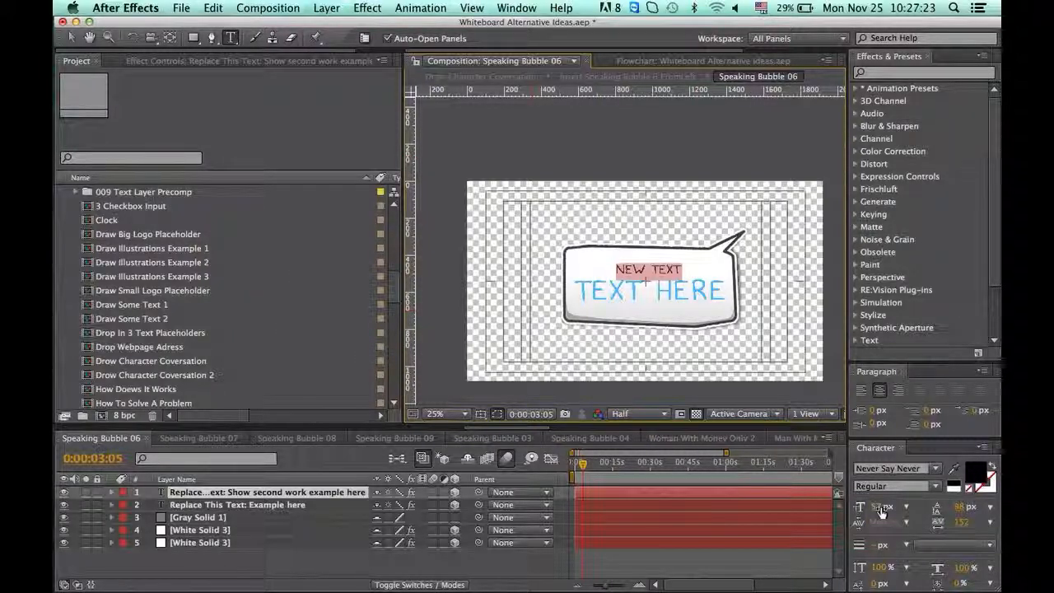
{"action": "left_click_drag", "start_coordinate": [881, 510], "coordinate": [922, 506]}
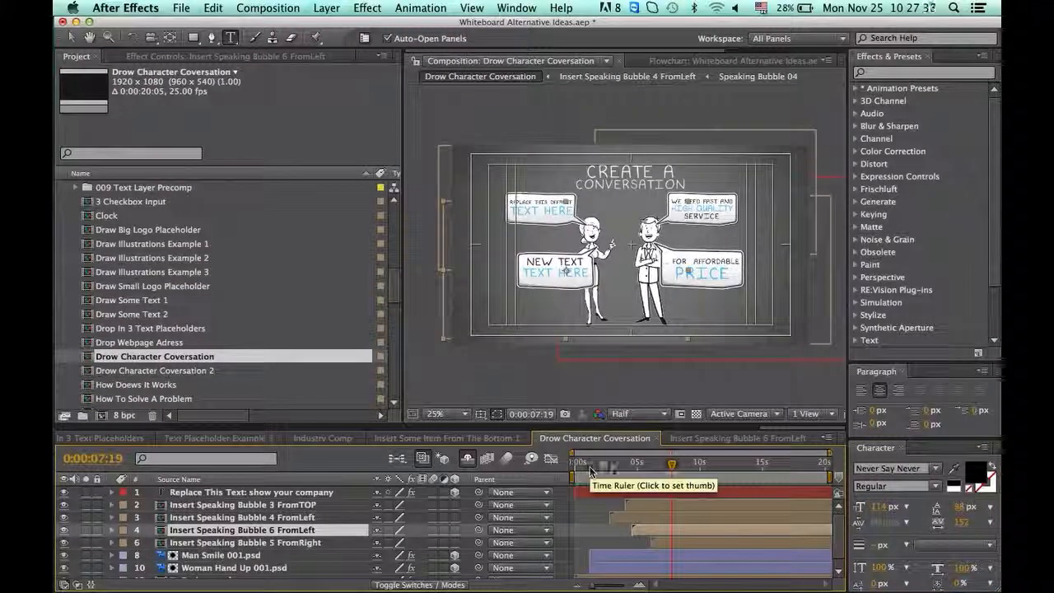
Scrub the conversation to about six seconds and shift the Insert Speaking Bubble 3 FromTOP layer slightly away from the man
{"action": "left_click_drag", "start_coordinate": [610, 467], "coordinate": [653, 470]}
{"action": "left_click", "coordinate": [649, 505]}
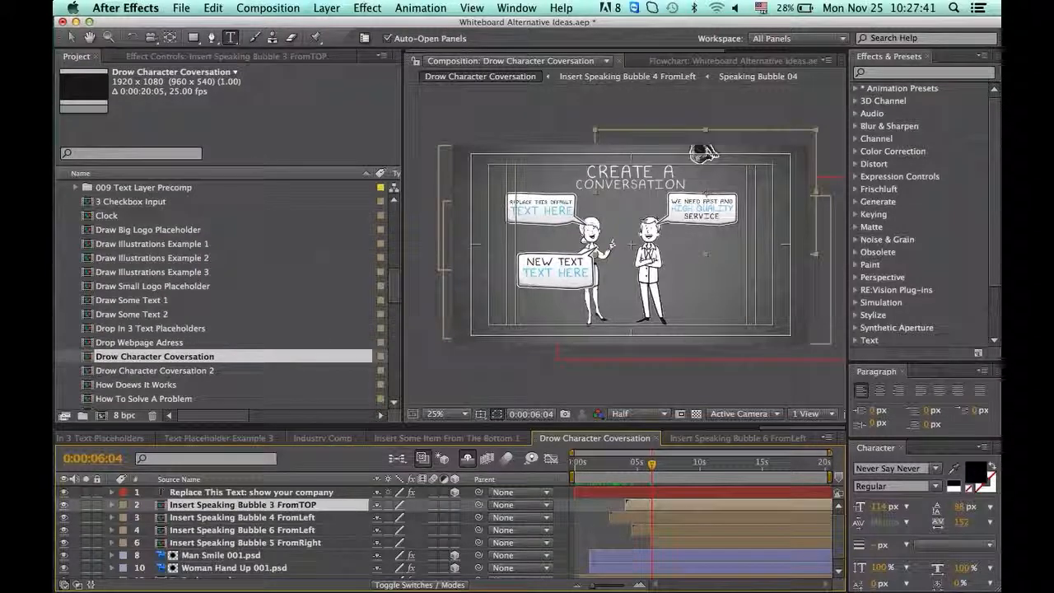
{"action": "key", "text": "v"}
{"action": "mouse_move", "coordinate": [701, 153]}
{"action": "left_mouse_down"}
{"action": "mouse_move", "coordinate": [669, 120]}
{"action": "mouse_move", "coordinate": [702, 143]}
{"action": "left_mouse_up"}
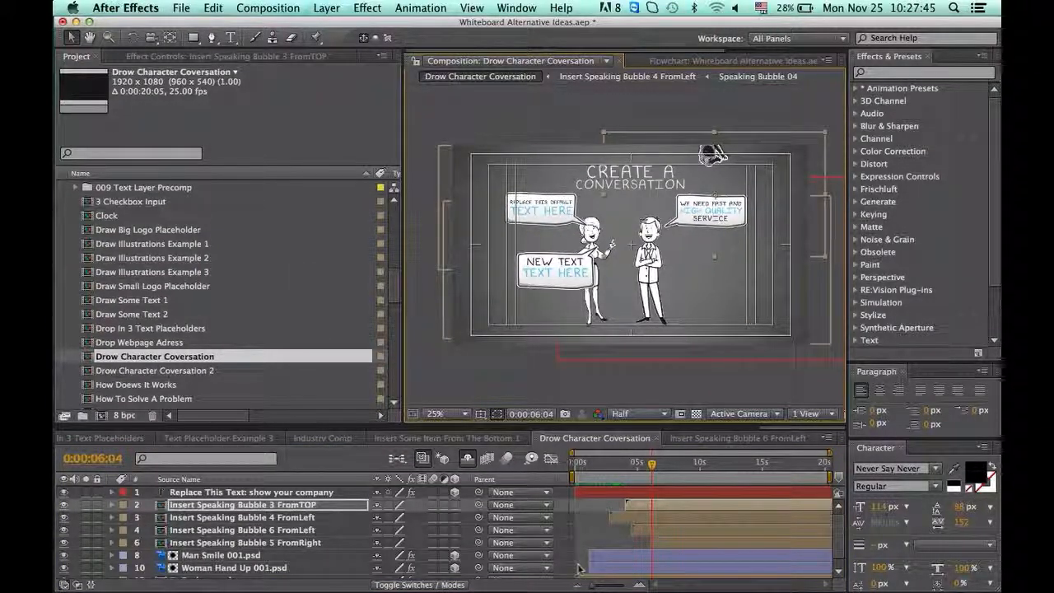
Open Insert Speaking Bubble 3 FromTOP and replace its Speaking Bubble 03 layer with Bubbles for Thinking 1 Left 5
{"action": "double_click", "coordinate": [636, 505]}
{"action": "left_click", "coordinate": [623, 528]}
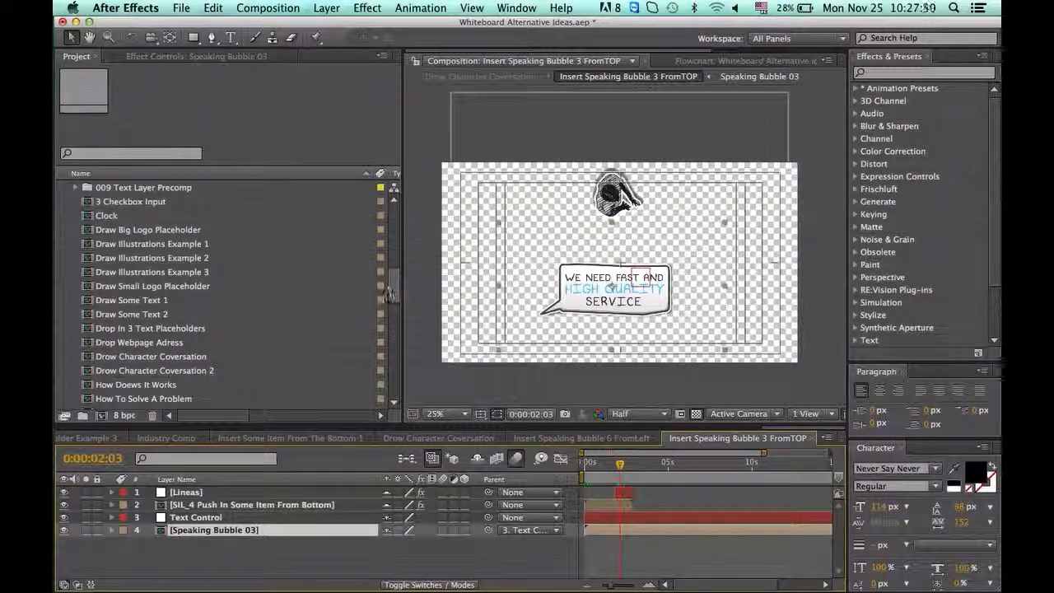
{"action": "left_click_drag", "start_coordinate": [391, 293], "coordinate": [392, 259]}
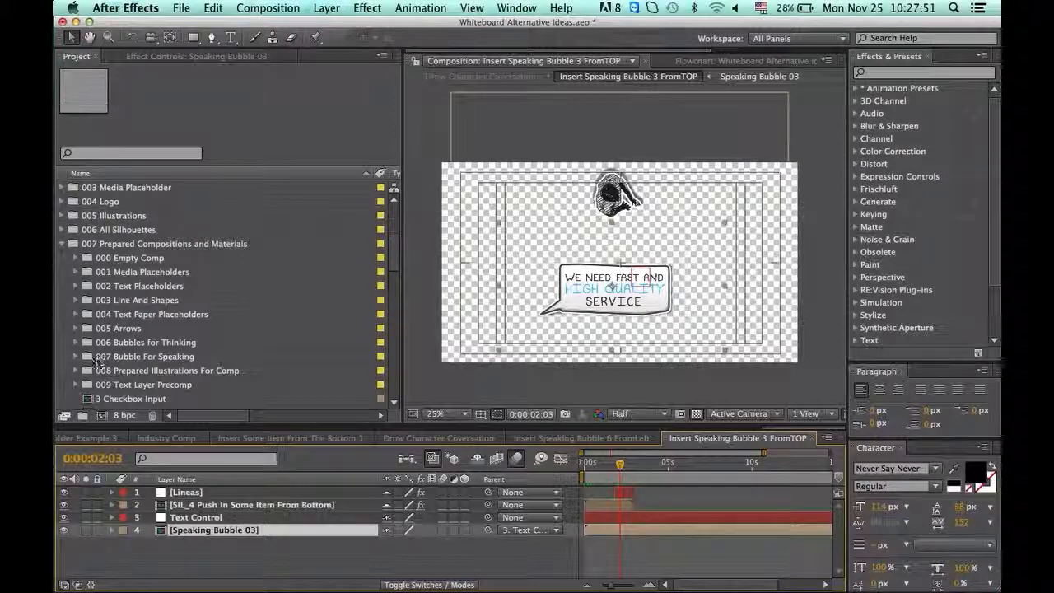
{"action": "left_click", "coordinate": [76, 343]}
{"action": "left_click", "coordinate": [219, 286]}
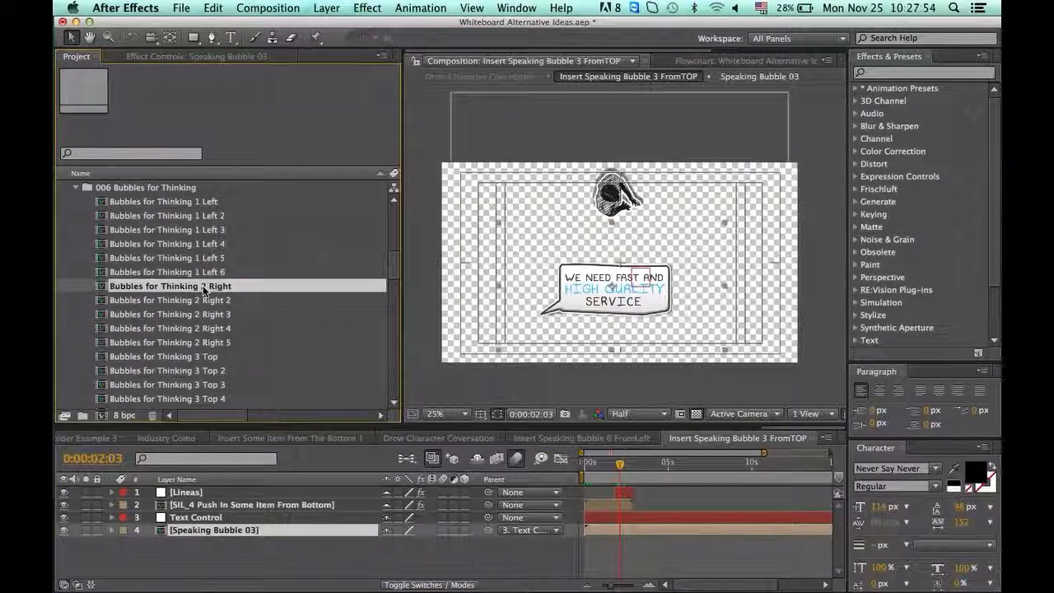
{"action": "left_click", "coordinate": [205, 258]}
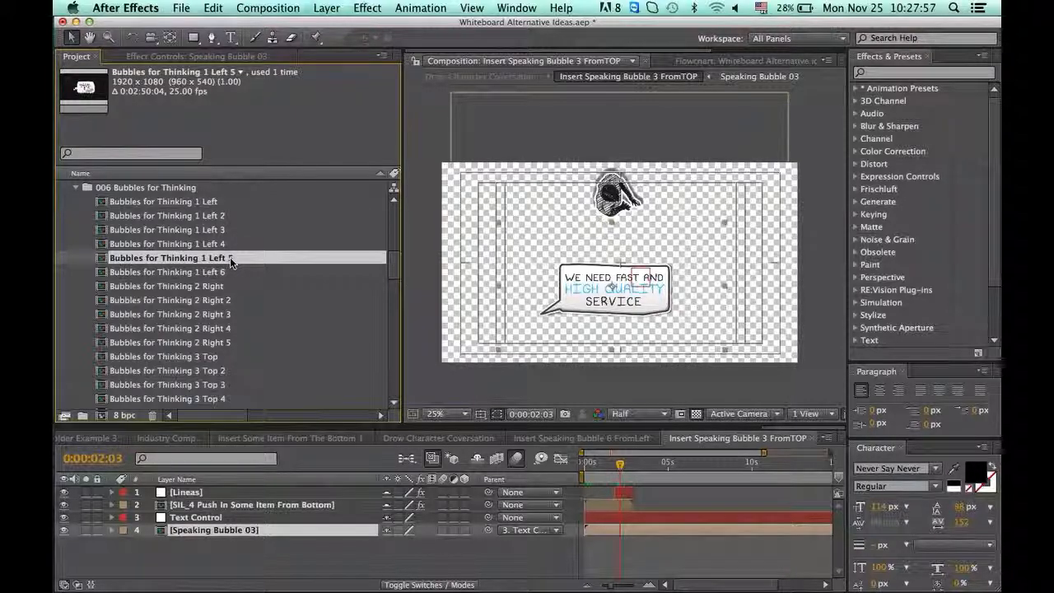
{"action": "left_click_drag", "start_coordinate": [230, 258], "coordinate": [611, 296]}
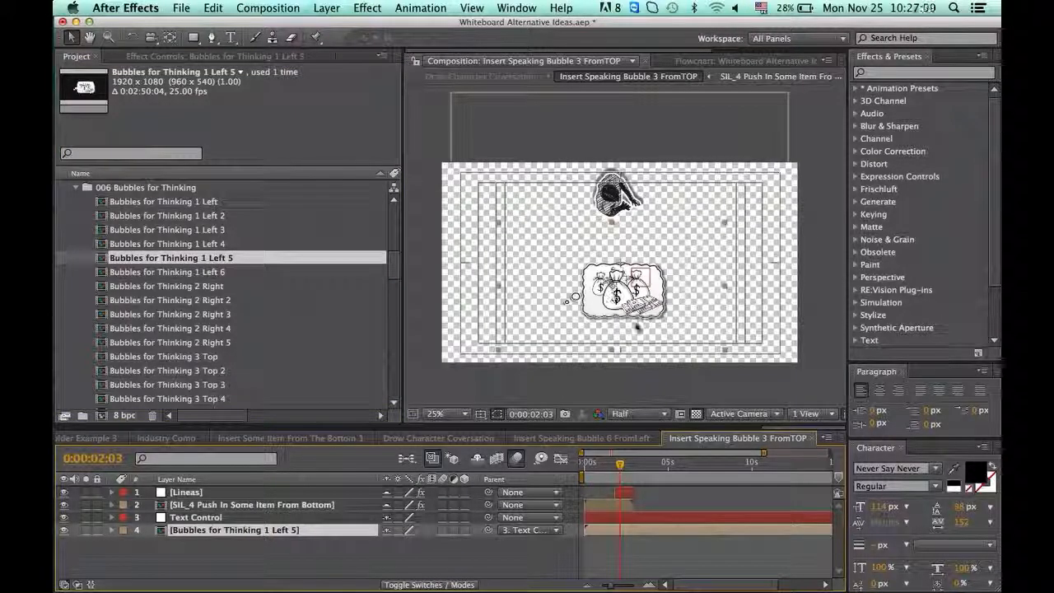
Scrub the thought bubble's drop-in, then place the bubble closer to the man's head in Drow Character Coversation and review the conversation
{"action": "left_click_drag", "start_coordinate": [615, 470], "coordinate": [602, 465]}
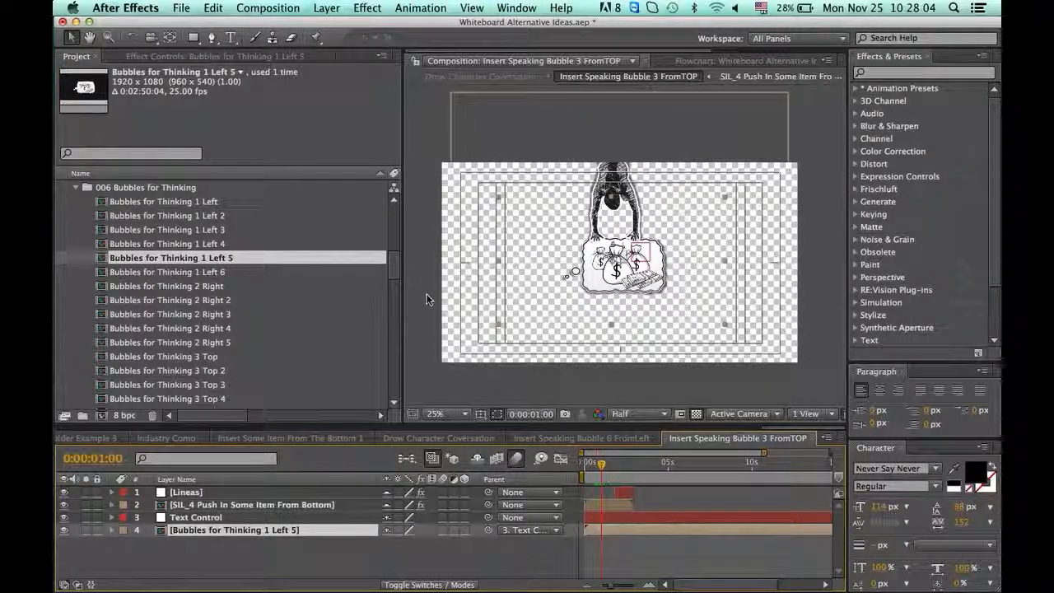
{"action": "left_click_drag", "start_coordinate": [398, 273], "coordinate": [397, 318]}
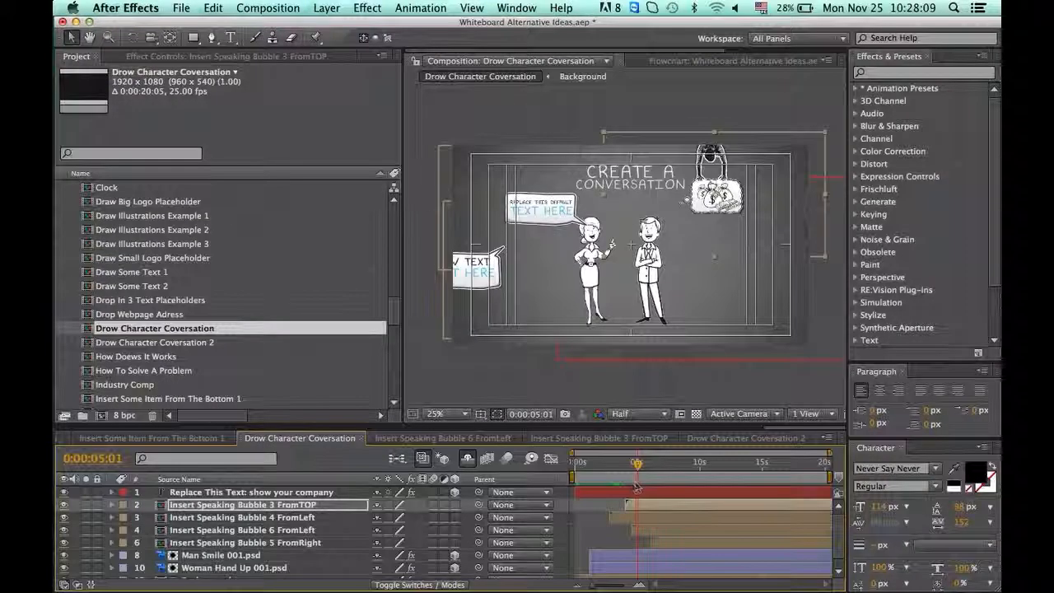
{"action": "left_click_drag", "start_coordinate": [622, 471], "coordinate": [650, 475]}
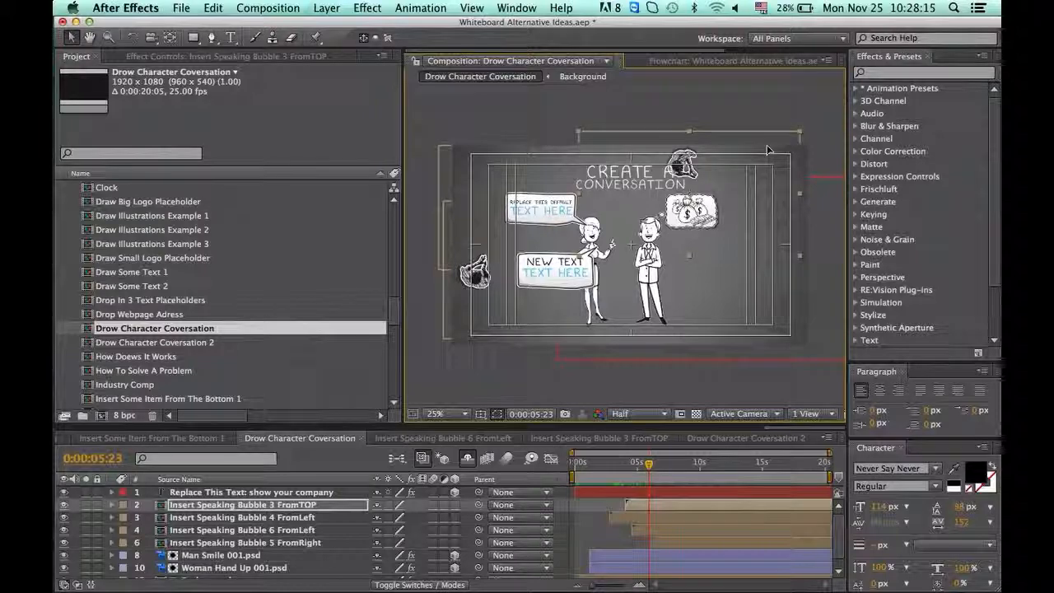
{"action": "left_click_drag", "start_coordinate": [634, 458], "coordinate": [675, 469]}
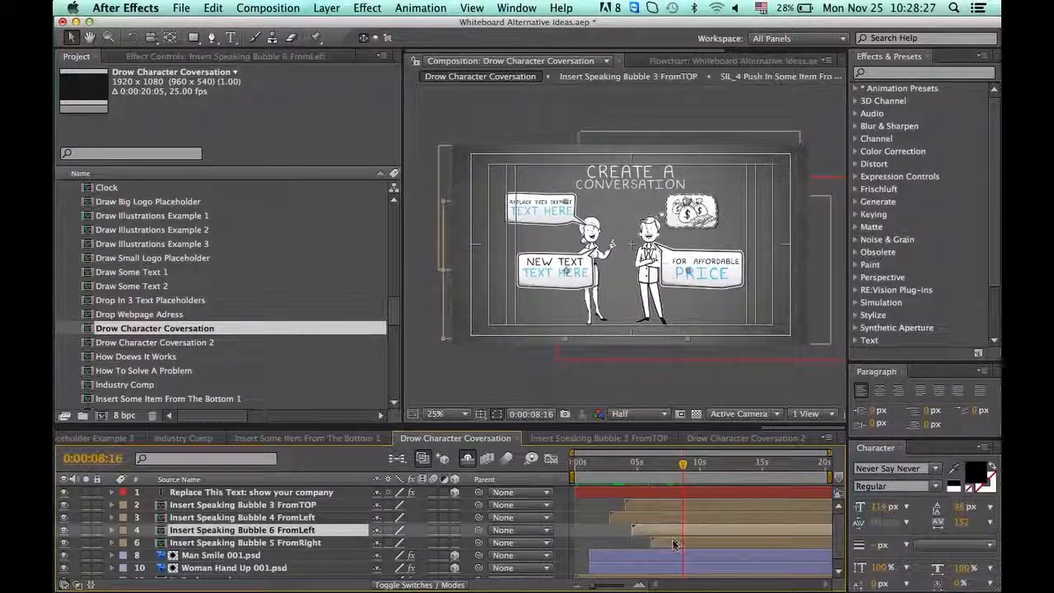
Delete the Insert Speaking Bubble 5 FromRight layer and select the Insert Speaking Bubble 6 FromLeft layer
{"action": "left_click", "coordinate": [674, 544]}
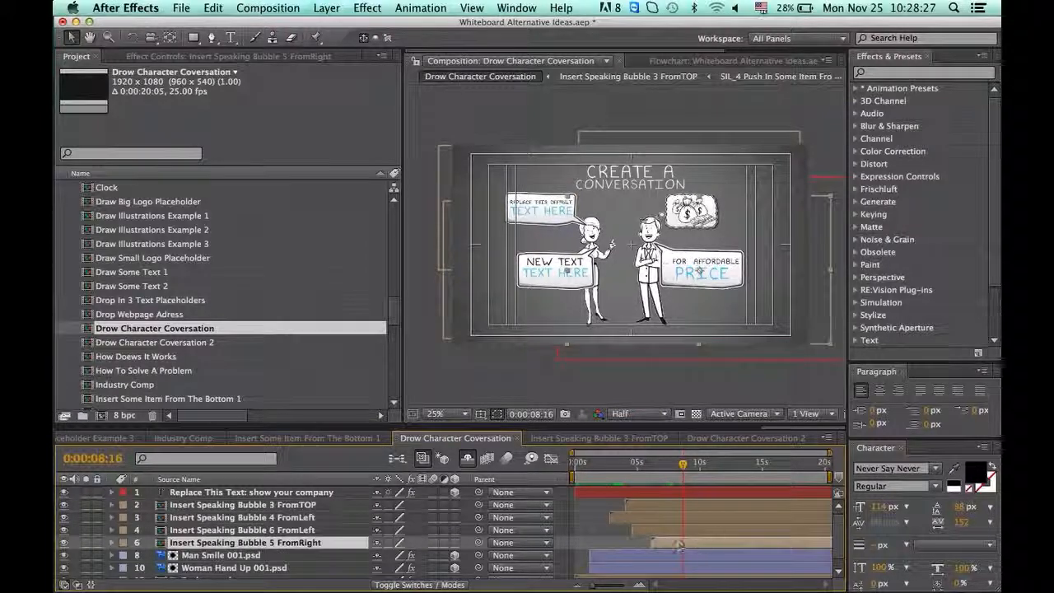
{"action": "key", "text": "Delete"}
{"action": "left_click", "coordinate": [638, 529]}
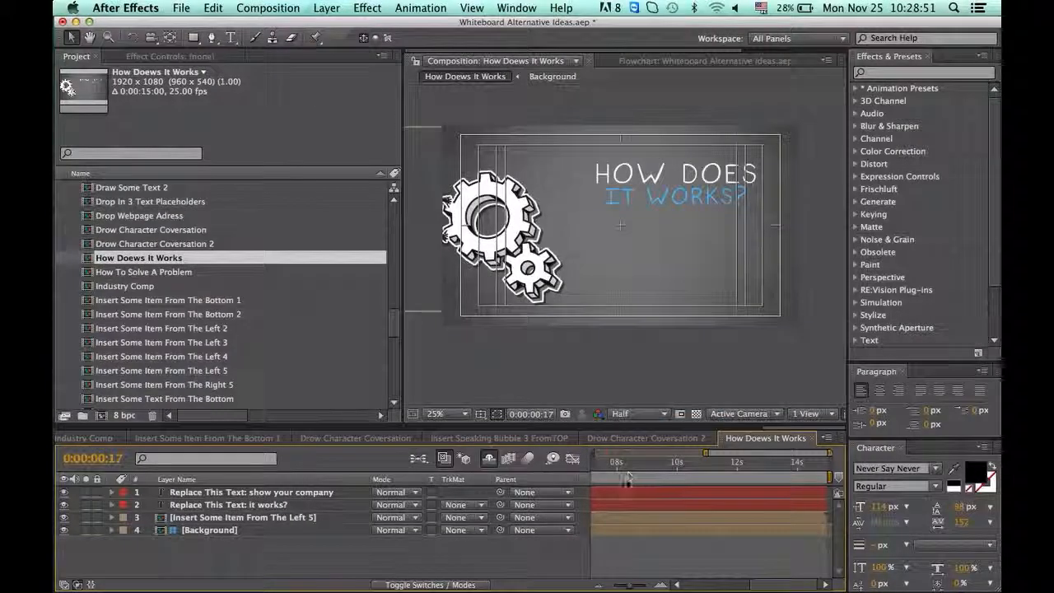
Fit more of the How Doews It Works timeline in view and scrub through its gears animation
{"action": "left_click", "coordinate": [627, 466]}
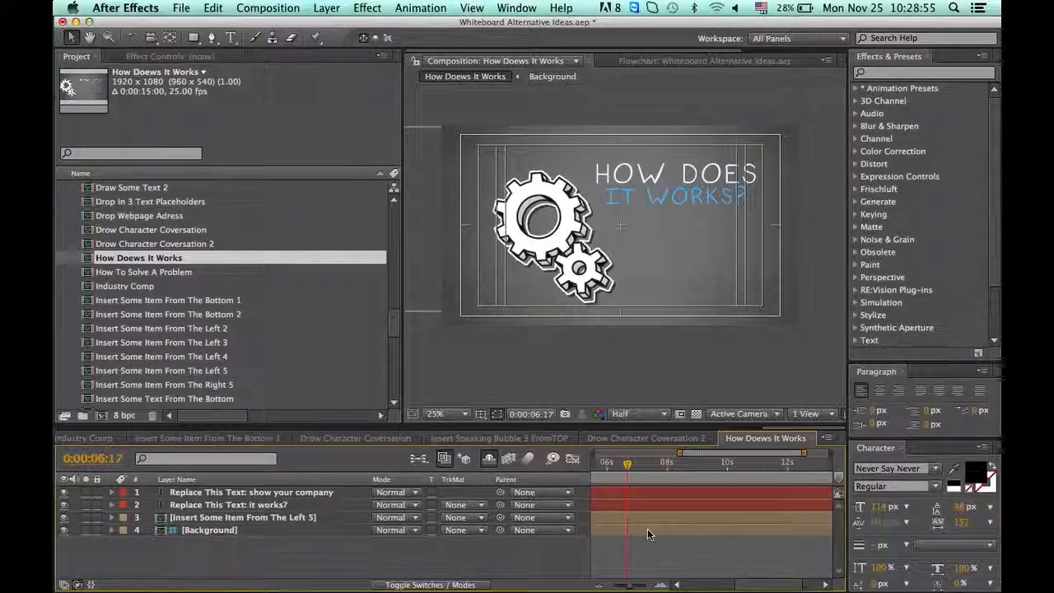
{"action": "key", "text": "minus"}
{"action": "left_click_drag", "start_coordinate": [619, 477], "coordinate": [637, 465]}
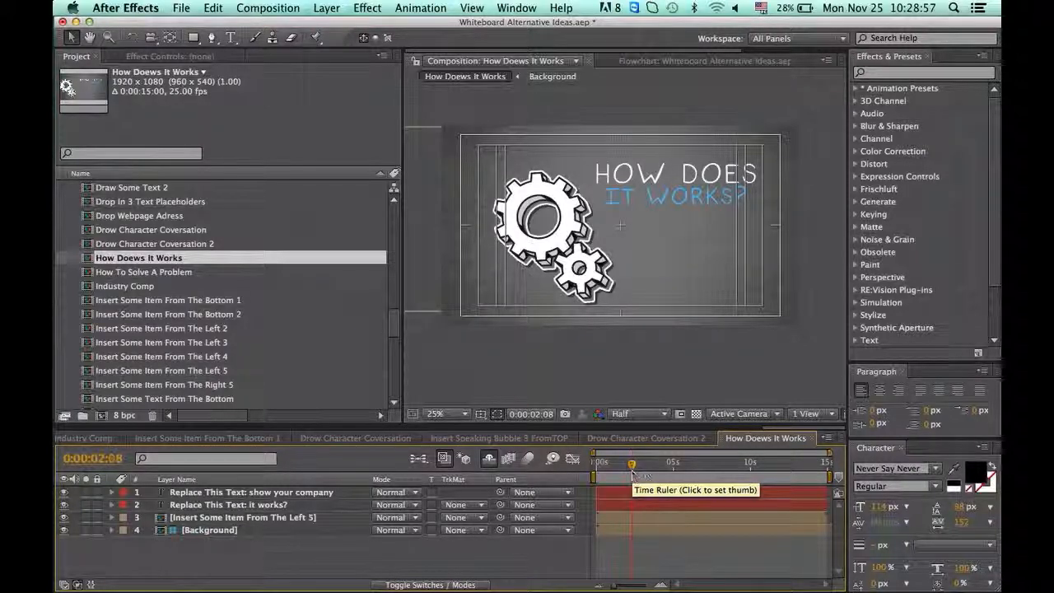
Open How To Solve A Problem and Industry Comp, scrubbing through the animation of each
{"action": "double_click", "coordinate": [155, 274]}
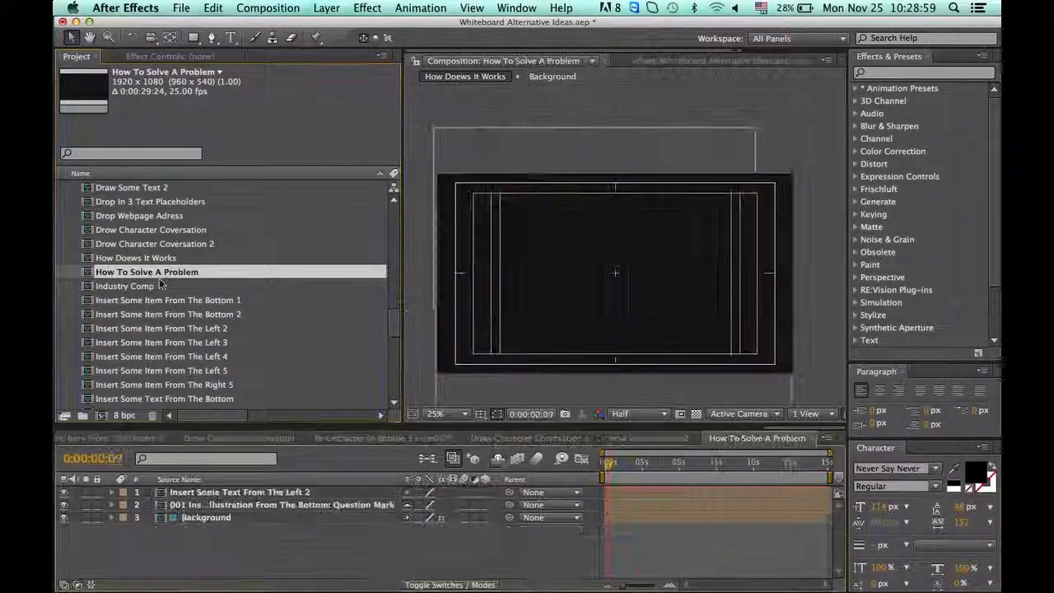
{"action": "left_click_drag", "start_coordinate": [626, 468], "coordinate": [672, 467]}
{"action": "double_click", "coordinate": [123, 286]}
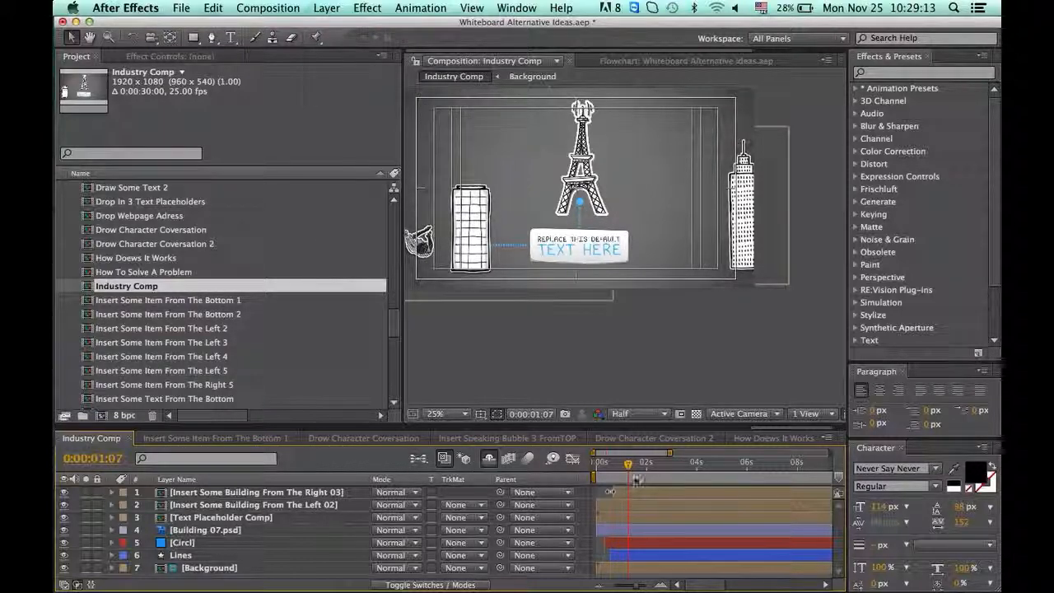
{"action": "left_click_drag", "start_coordinate": [639, 480], "coordinate": [669, 471]}
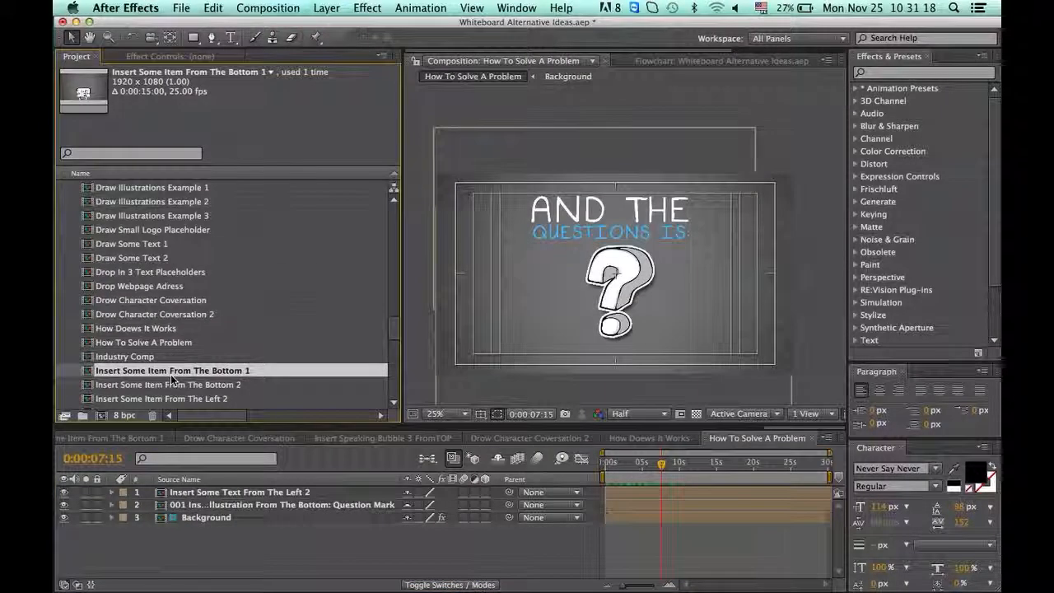
Open Insert Some Item From The Bottom 1 and examine the building and the hands pushing it in, inside and outside the frame
{"action": "double_click", "coordinate": [171, 374]}
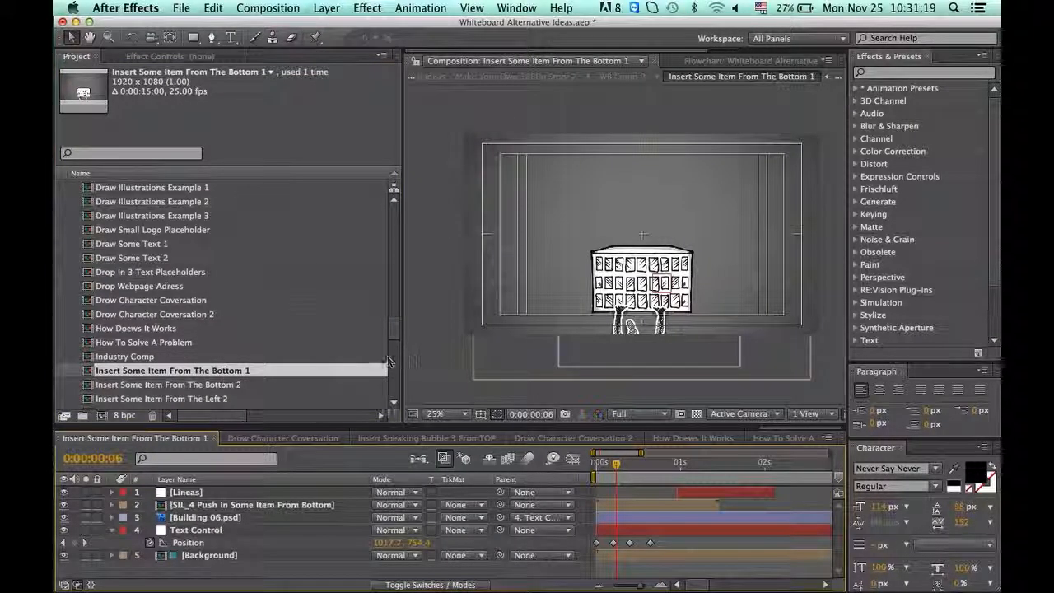
{"action": "key", "text": "comma"}
{"action": "key", "text": "comma"}
{"action": "scroll", "coordinate": [630, 255], "scroll_direction": "up", "scroll_amount": 2}
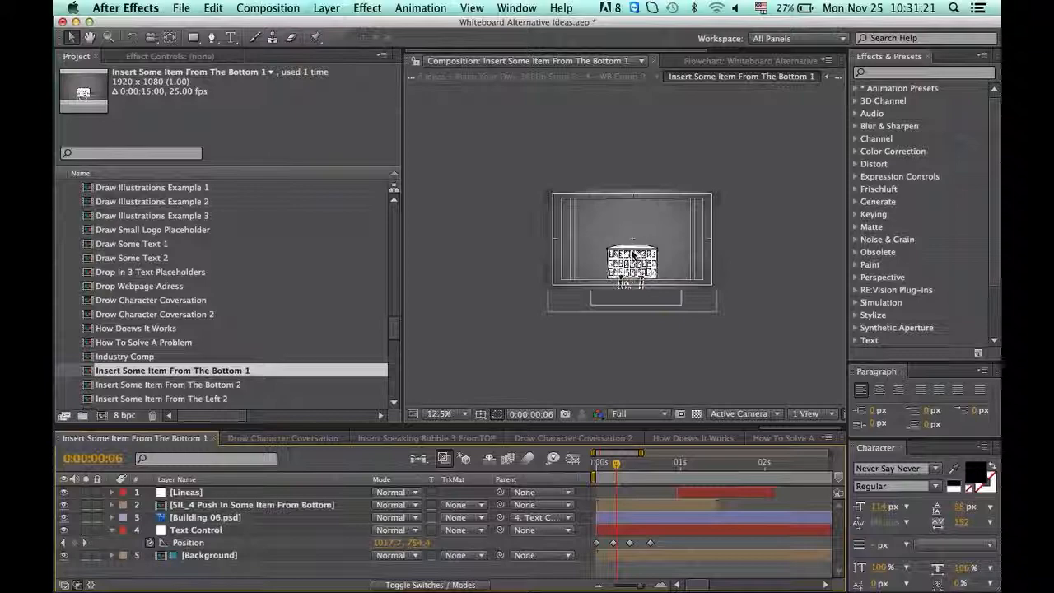
{"action": "scroll", "coordinate": [153, 280], "scroll_direction": "down", "scroll_amount": 3}
Open Insert Some Item From The Bottom 2 and scrub its building animation to the one-second mark
{"action": "scroll", "coordinate": [155, 288], "scroll_direction": "down", "scroll_amount": 9}
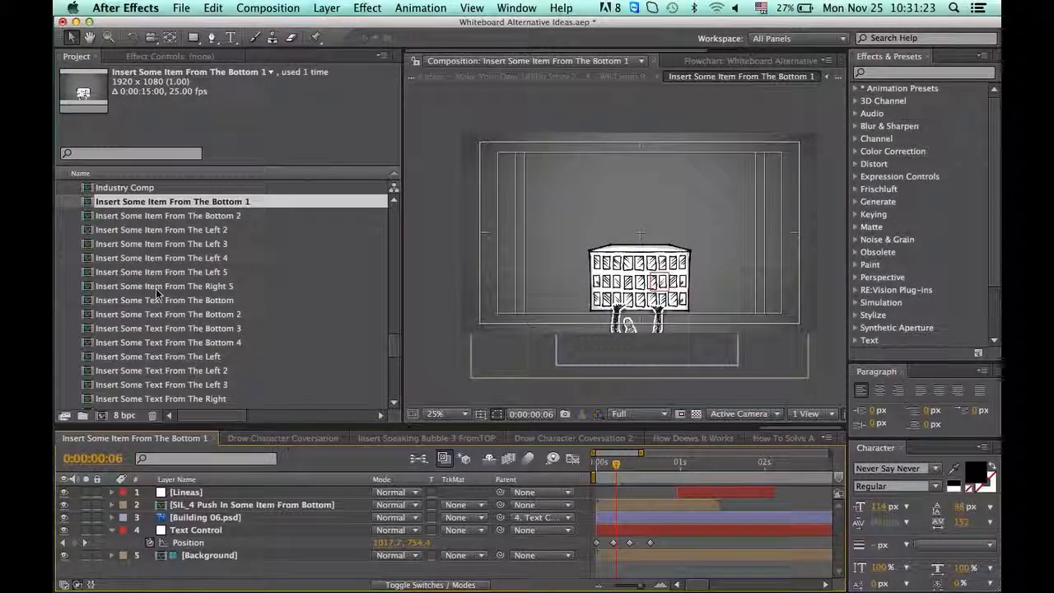
{"action": "double_click", "coordinate": [165, 215]}
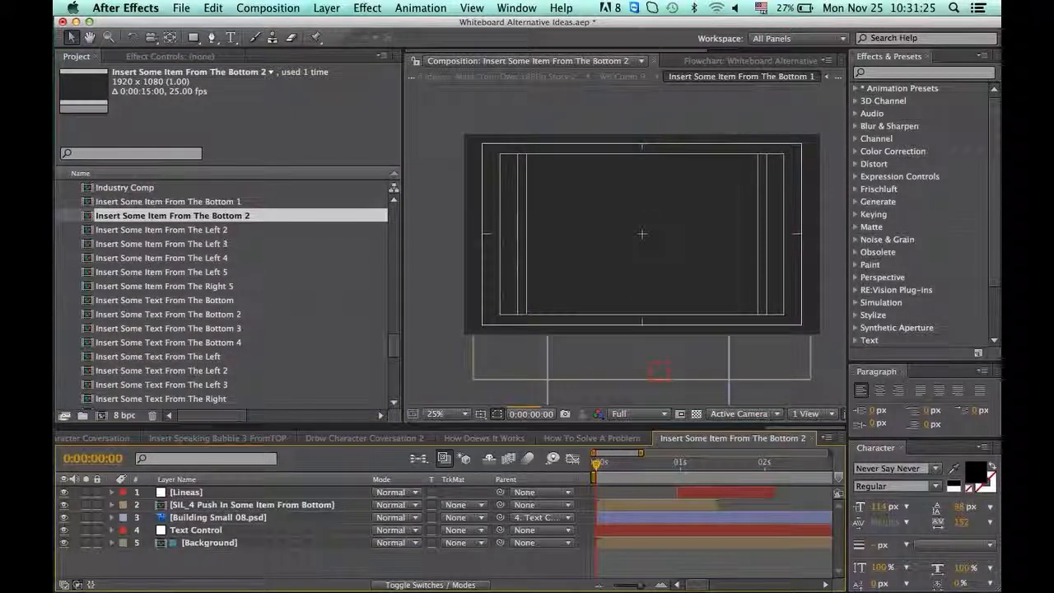
{"action": "left_click", "coordinate": [651, 464]}
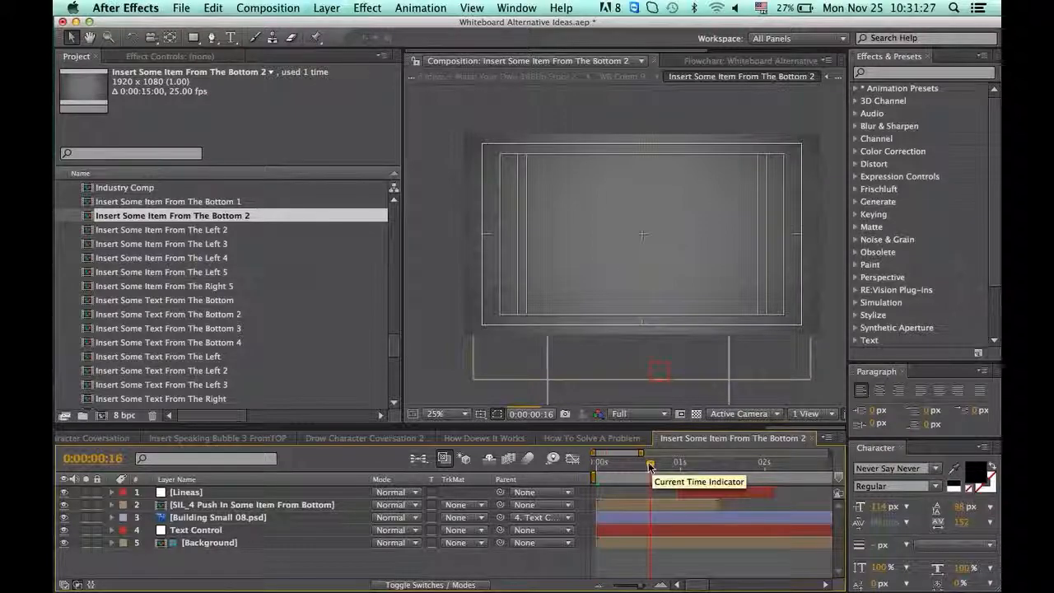
{"action": "left_click", "coordinate": [680, 464]}
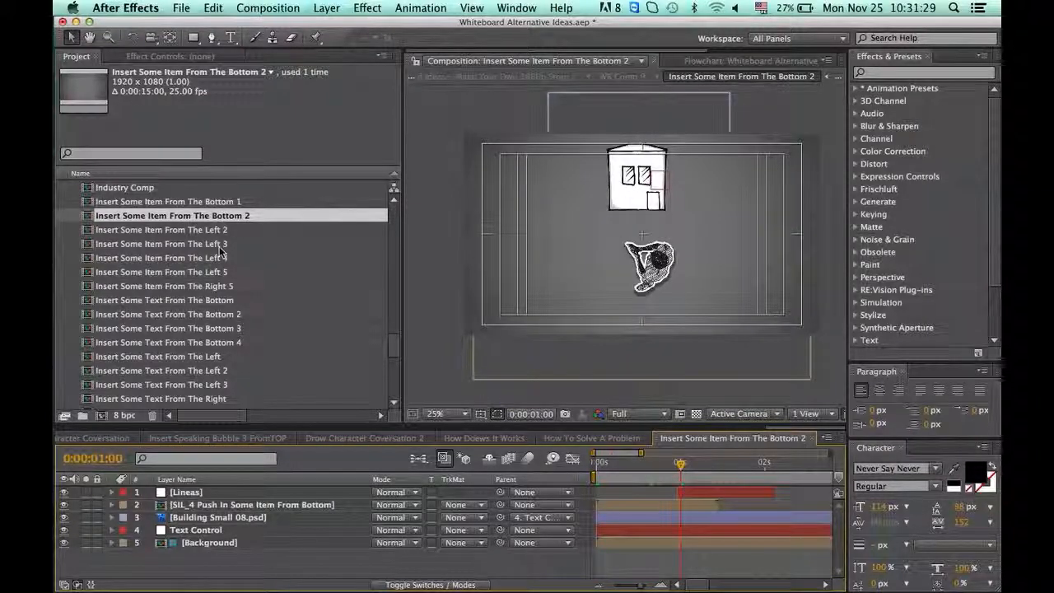
Open Insert Some Text From The Right 4, Right 3 and Right 2 in turn, selecting the We are reliable text layer in Right 2
{"action": "scroll", "coordinate": [220, 248], "scroll_direction": "up", "scroll_amount": 8}
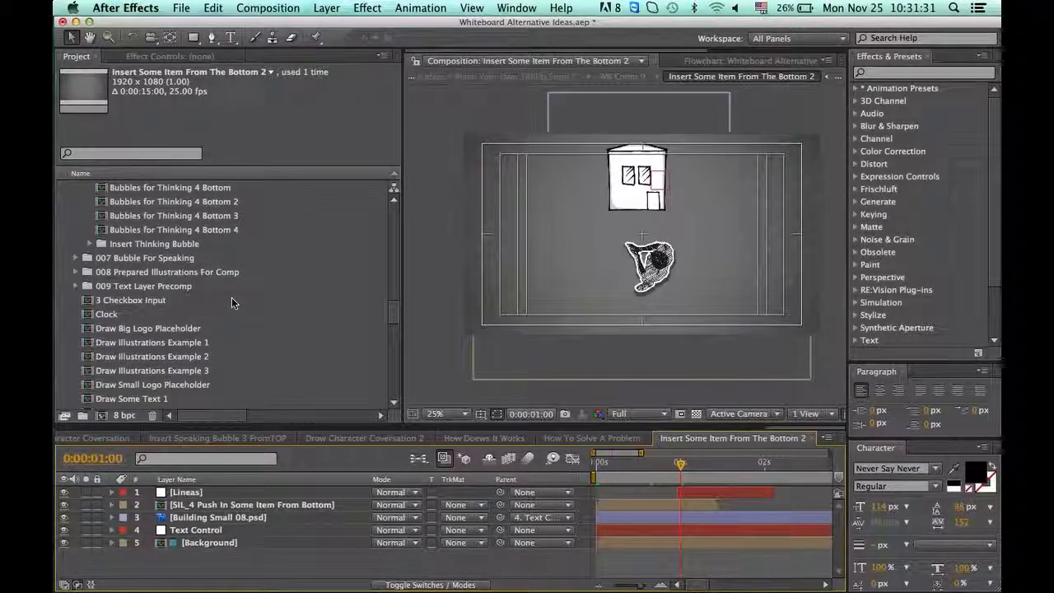
{"action": "scroll", "coordinate": [232, 301], "scroll_direction": "down", "scroll_amount": 3}
{"action": "scroll", "coordinate": [232, 298], "scroll_direction": "down", "scroll_amount": 10}
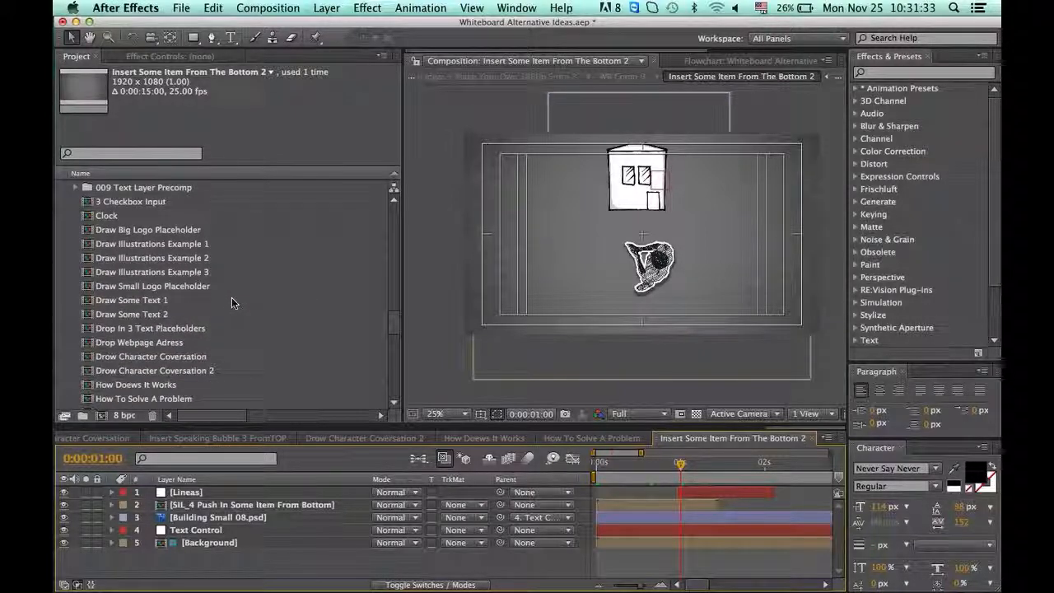
{"action": "scroll", "coordinate": [233, 311], "scroll_direction": "down", "scroll_amount": 3}
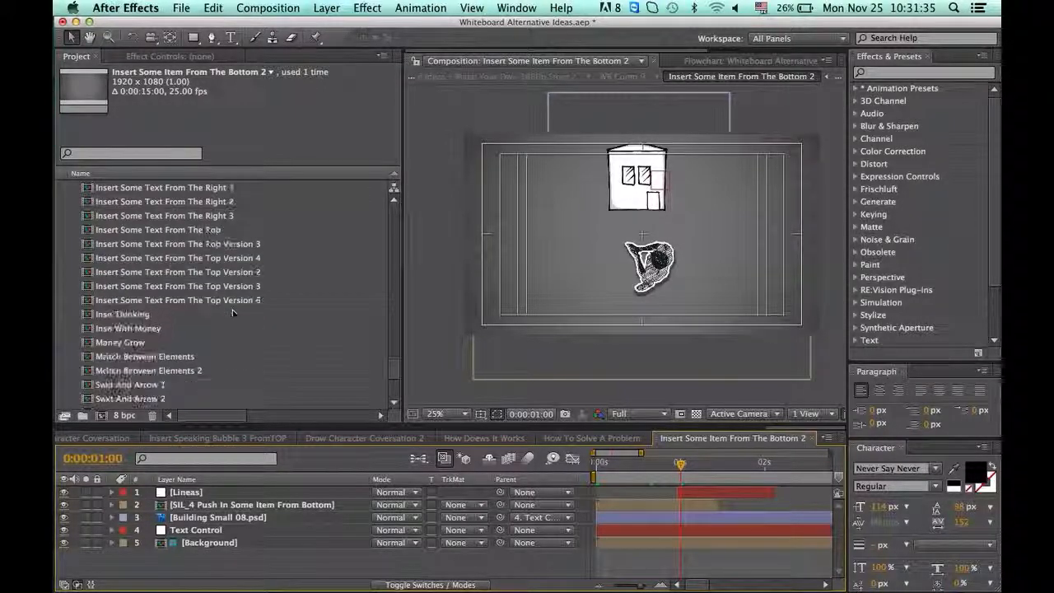
{"action": "double_click", "coordinate": [218, 274]}
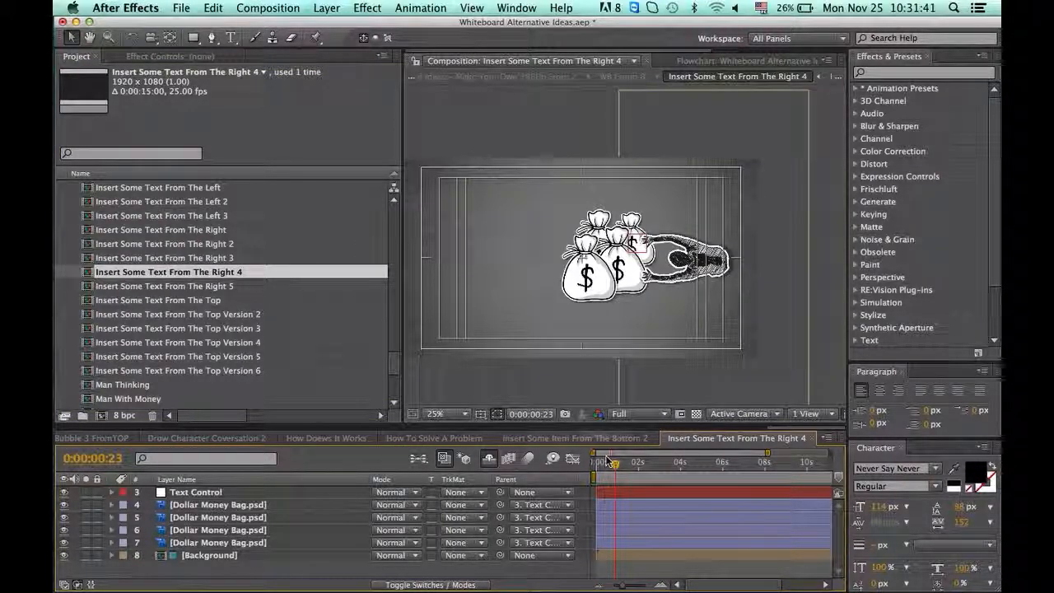
{"action": "double_click", "coordinate": [211, 260]}
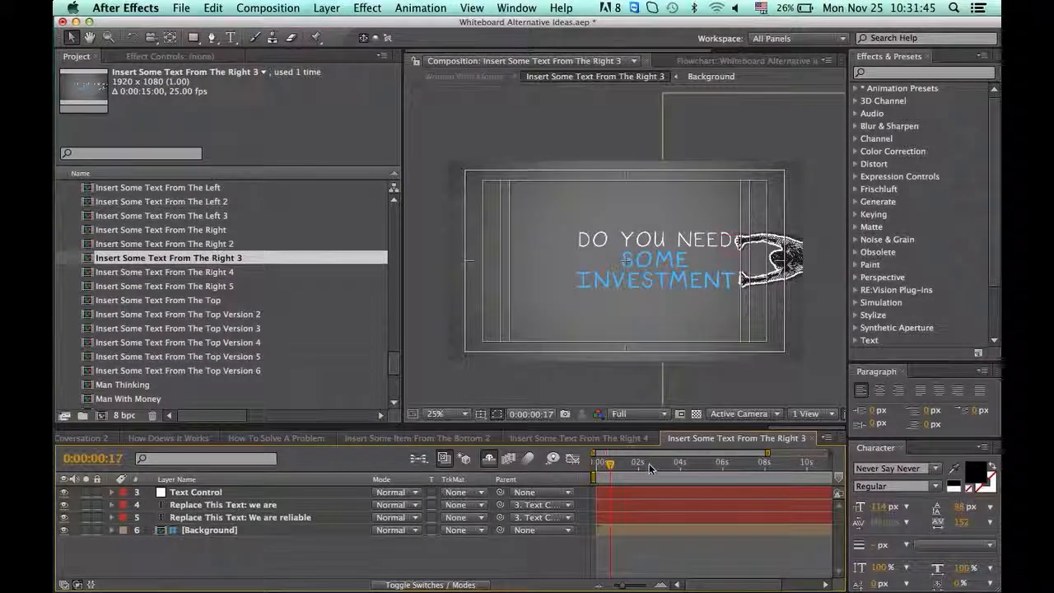
{"action": "double_click", "coordinate": [204, 243]}
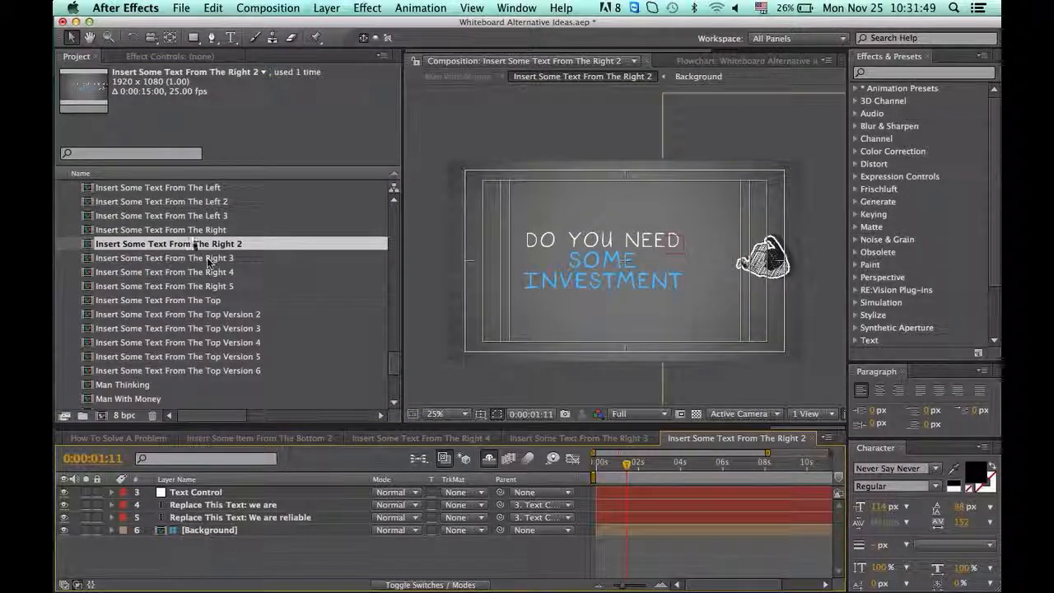
{"action": "left_click", "coordinate": [602, 518]}
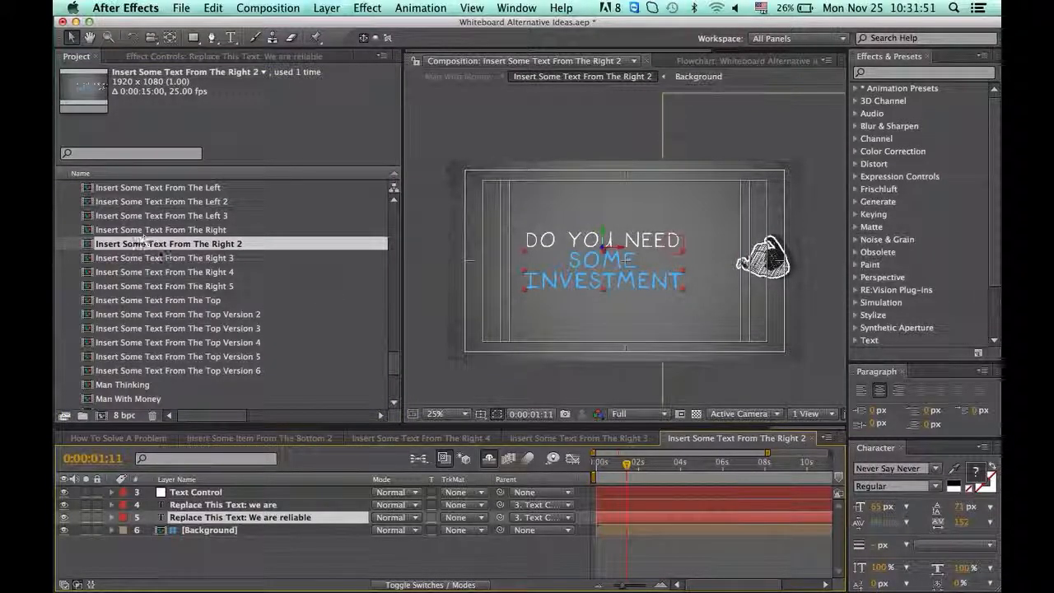
Open Insert Some Text From The Right and Insert Some Text From The Left 3, scrubbing through the paragraph and clock animations
{"action": "scroll", "coordinate": [164, 239], "scroll_direction": "up", "scroll_amount": 3}
{"action": "double_click", "coordinate": [165, 272]}
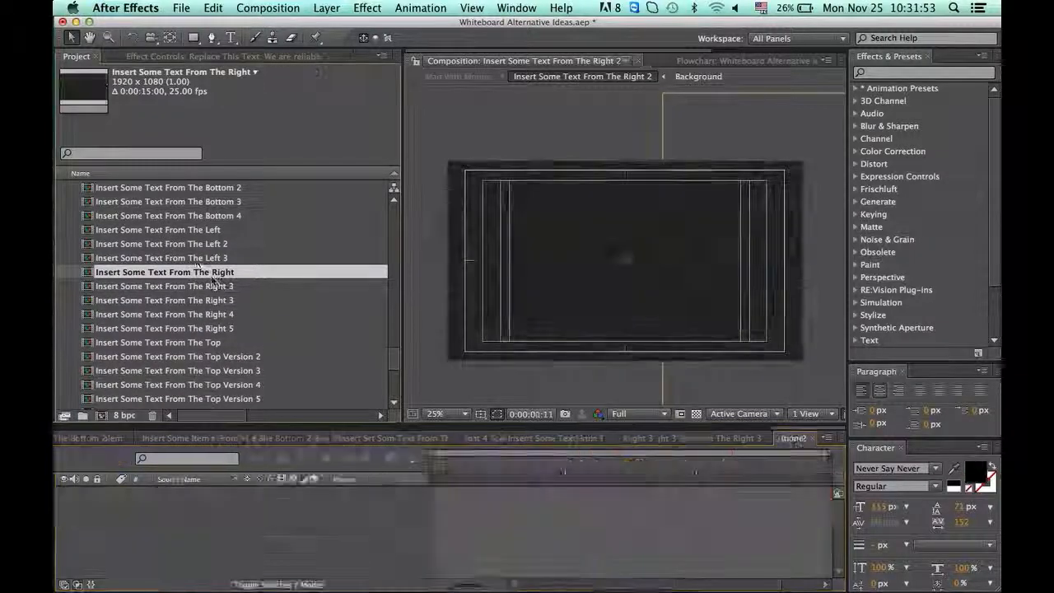
{"action": "left_click", "coordinate": [630, 464]}
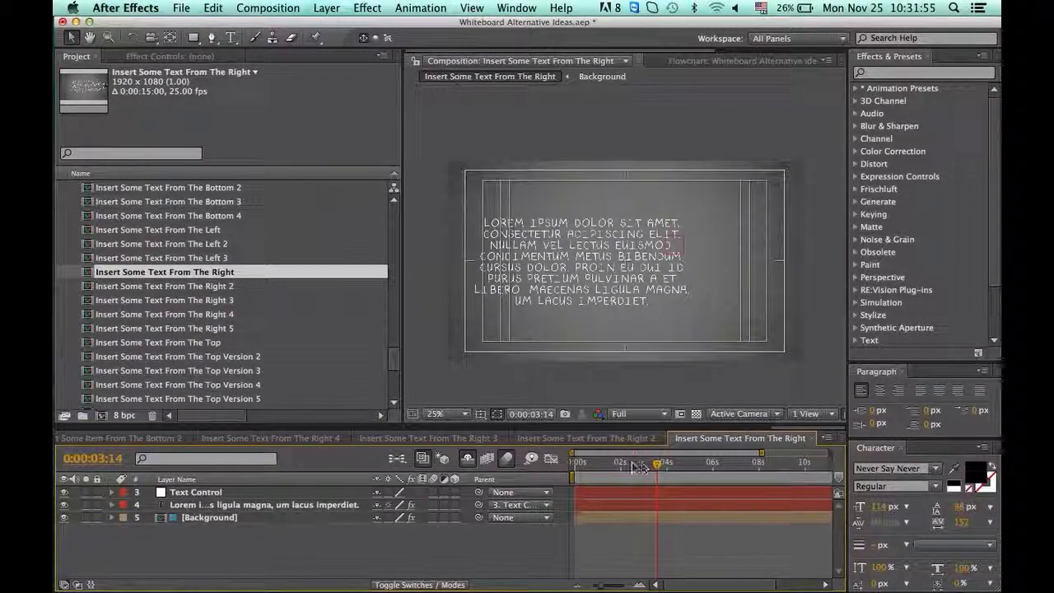
{"action": "double_click", "coordinate": [222, 258]}
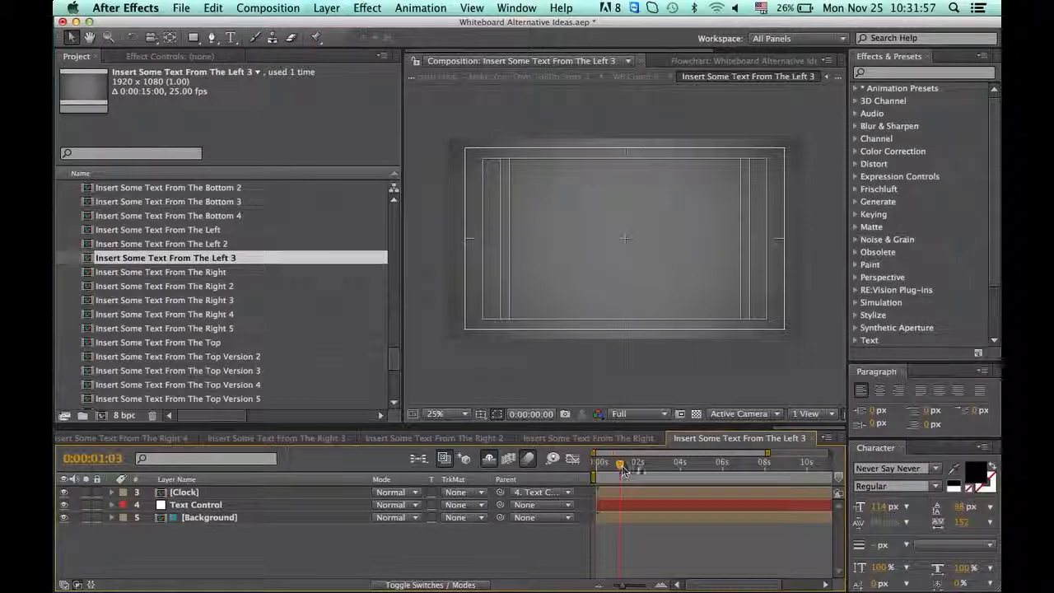
{"action": "mouse_move", "coordinate": [624, 469]}
{"action": "left_mouse_down"}
{"action": "mouse_move", "coordinate": [644, 469]}
{"action": "mouse_move", "coordinate": [618, 469]}
{"action": "left_mouse_up"}
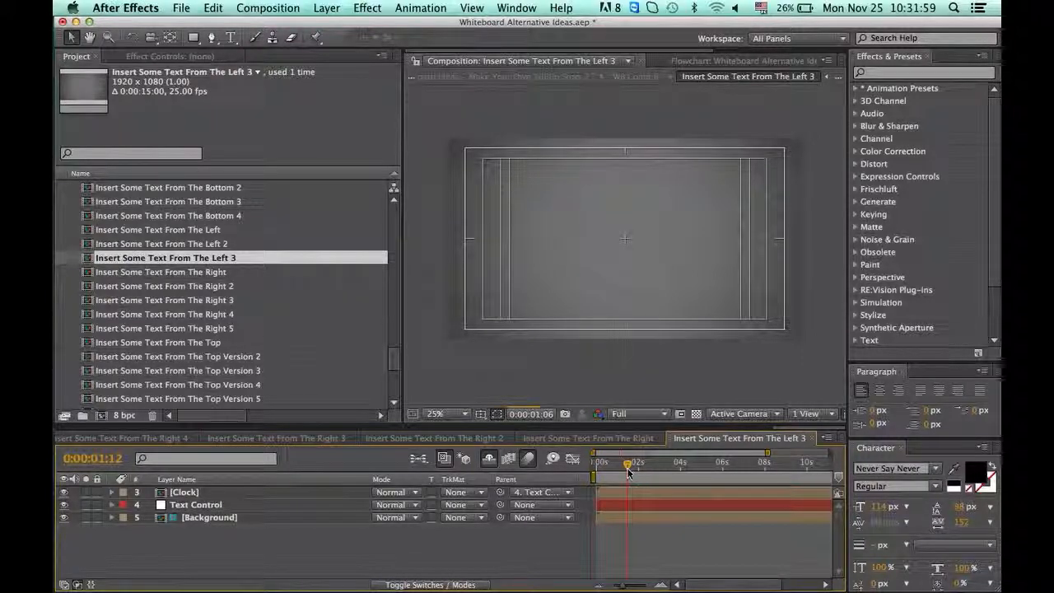
{"action": "left_click", "coordinate": [639, 473]}
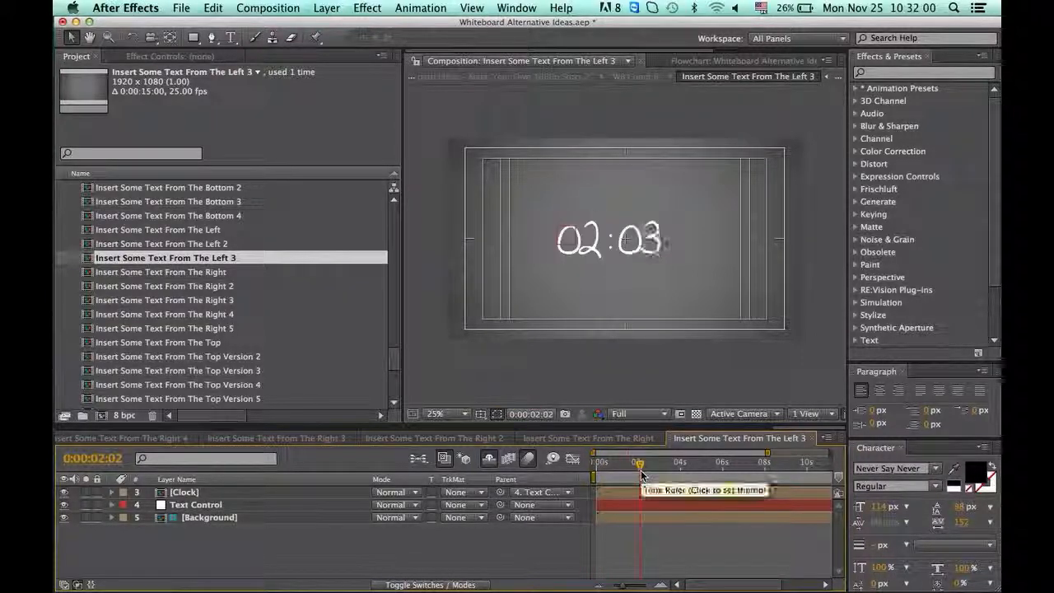
Open Insert Some Text From The Left 2 and Insert Some Text From The Left, previewing how the silhouette pushes in each text
{"action": "double_click", "coordinate": [175, 241]}
{"action": "left_click_drag", "start_coordinate": [613, 478], "coordinate": [623, 480]}
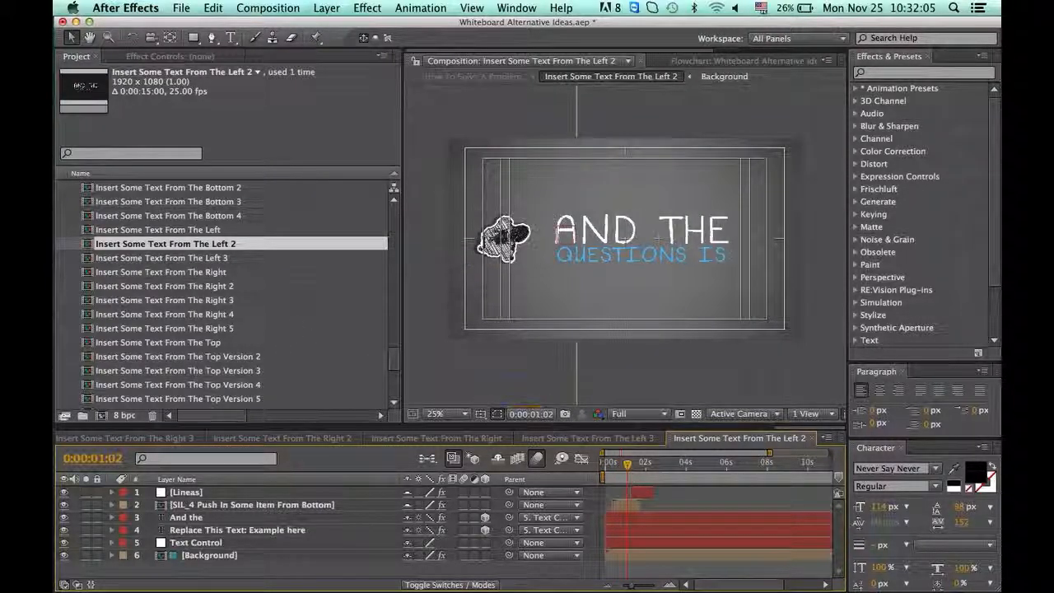
{"action": "double_click", "coordinate": [247, 230]}
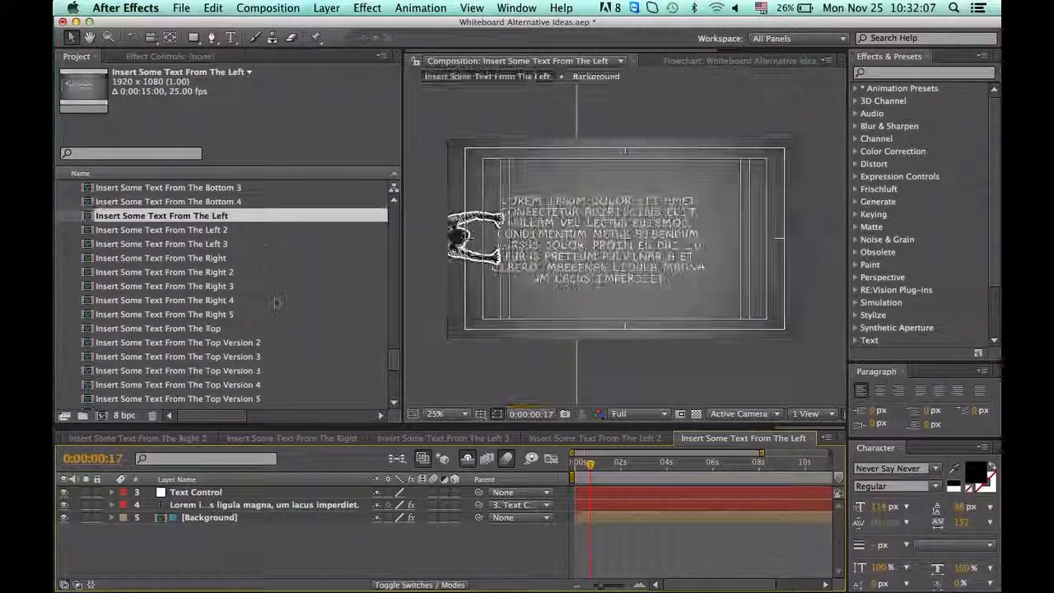
{"action": "scroll", "coordinate": [271, 276], "scroll_direction": "up", "scroll_amount": 5}
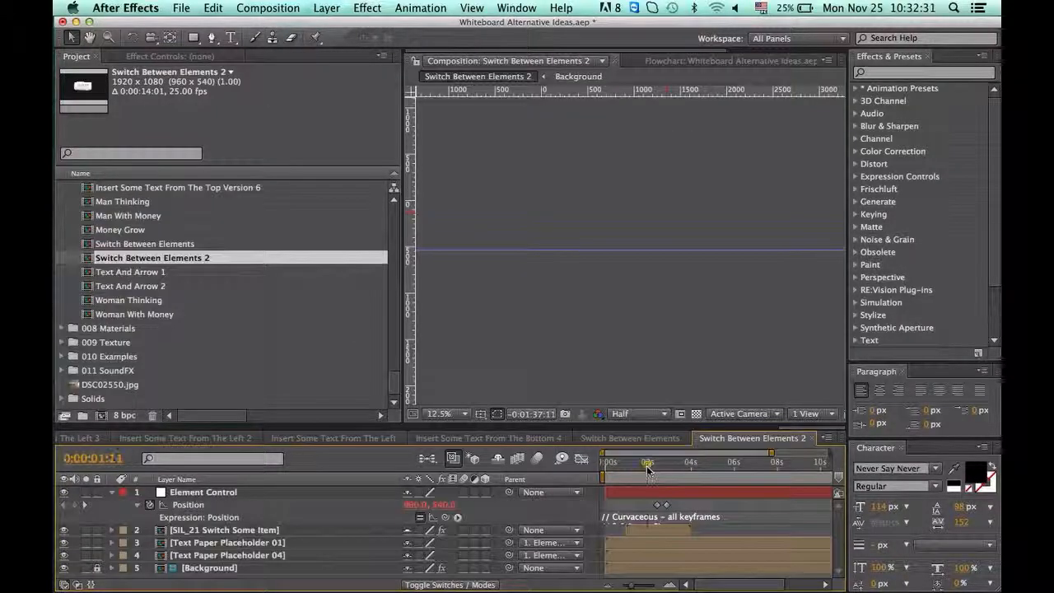
Scrub through the placeholder swap in Switch Between Elements 2, and preview the Switch Between Elements composition as well
{"action": "mouse_move", "coordinate": [648, 468]}
{"action": "left_mouse_down"}
{"action": "mouse_move", "coordinate": [674, 470]}
{"action": "mouse_move", "coordinate": [640, 471]}
{"action": "left_mouse_up"}
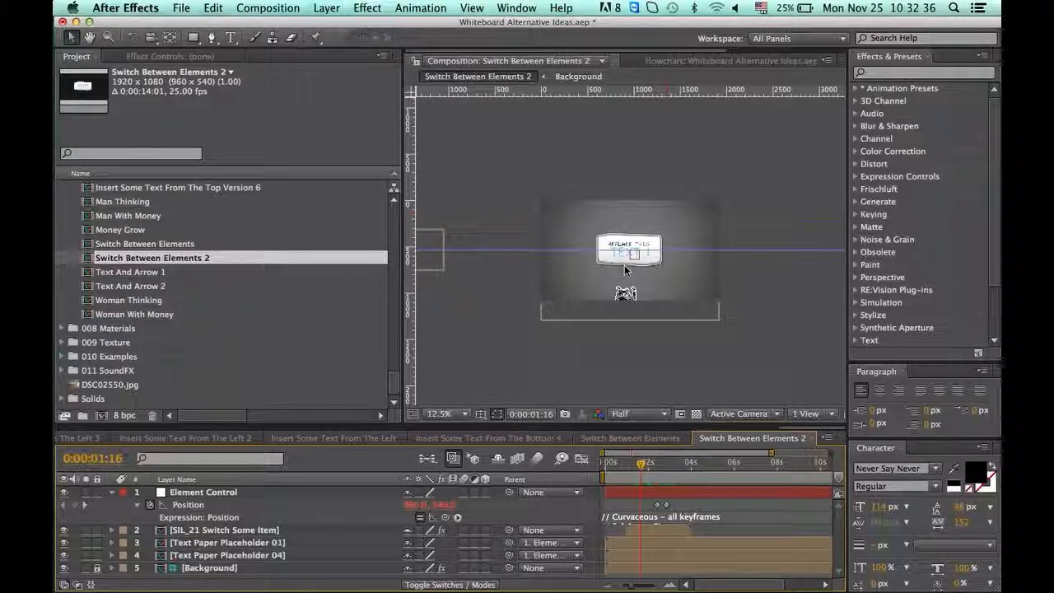
{"action": "scroll", "coordinate": [626, 270], "scroll_direction": "up", "scroll_amount": 1}
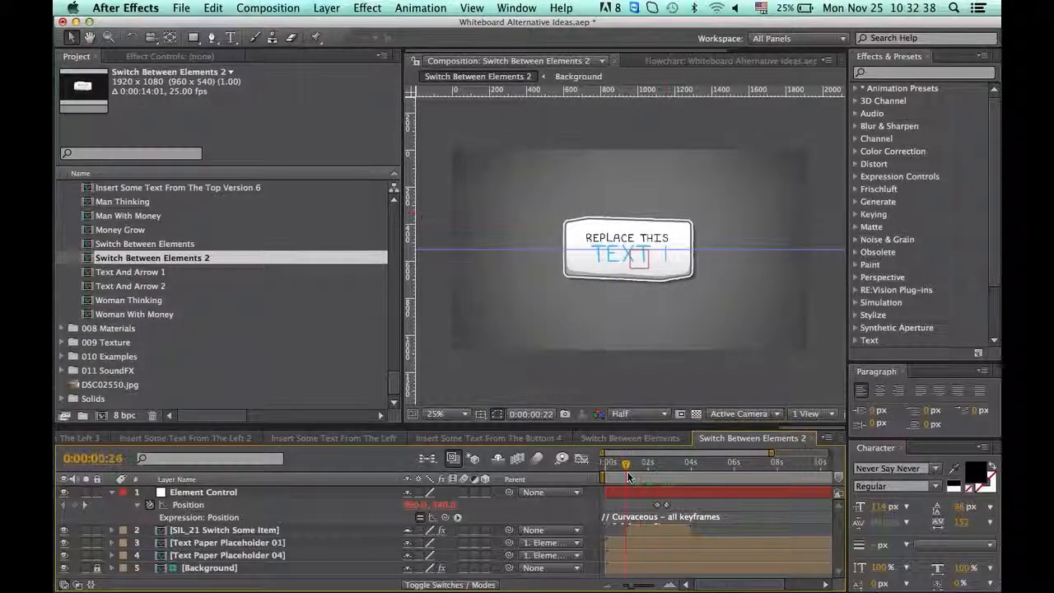
{"action": "left_click", "coordinate": [645, 480]}
{"action": "left_click_drag", "start_coordinate": [645, 480], "coordinate": [773, 498]}
{"action": "double_click", "coordinate": [146, 244]}
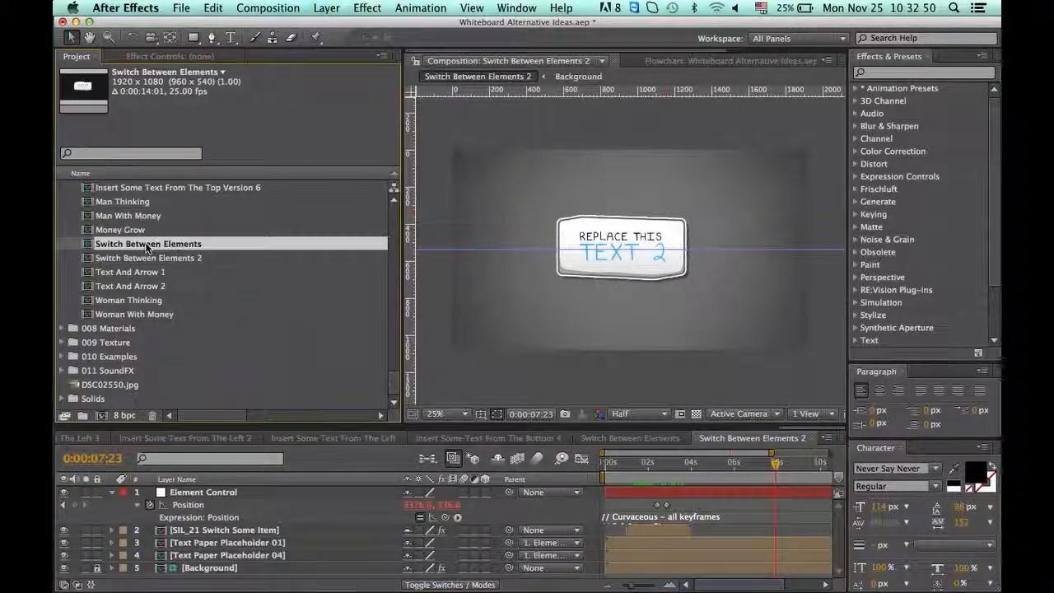
{"action": "mouse_move", "coordinate": [618, 476]}
{"action": "left_mouse_down"}
{"action": "mouse_move", "coordinate": [602, 477]}
{"action": "mouse_move", "coordinate": [714, 478]}
{"action": "mouse_move", "coordinate": [566, 468]}
{"action": "mouse_move", "coordinate": [643, 469]}
{"action": "mouse_move", "coordinate": [595, 468]}
{"action": "mouse_move", "coordinate": [621, 467]}
{"action": "left_mouse_up"}
Open Text And Arrow 1, scrub through its arrow animation and select the Insert Some Text Placeholder Right layer
{"action": "double_click", "coordinate": [152, 271]}
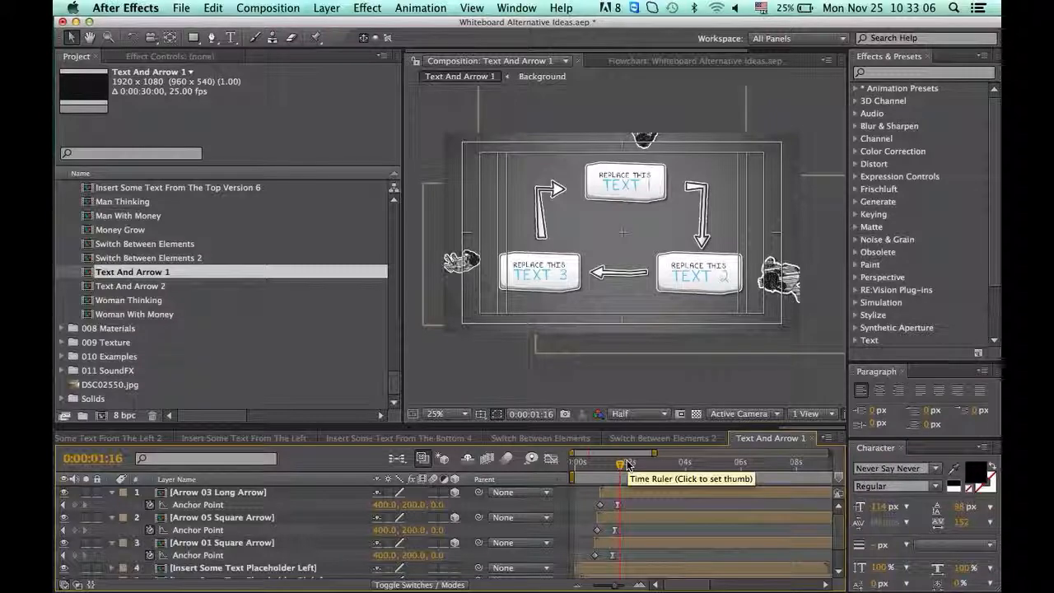
{"action": "left_click", "coordinate": [612, 466]}
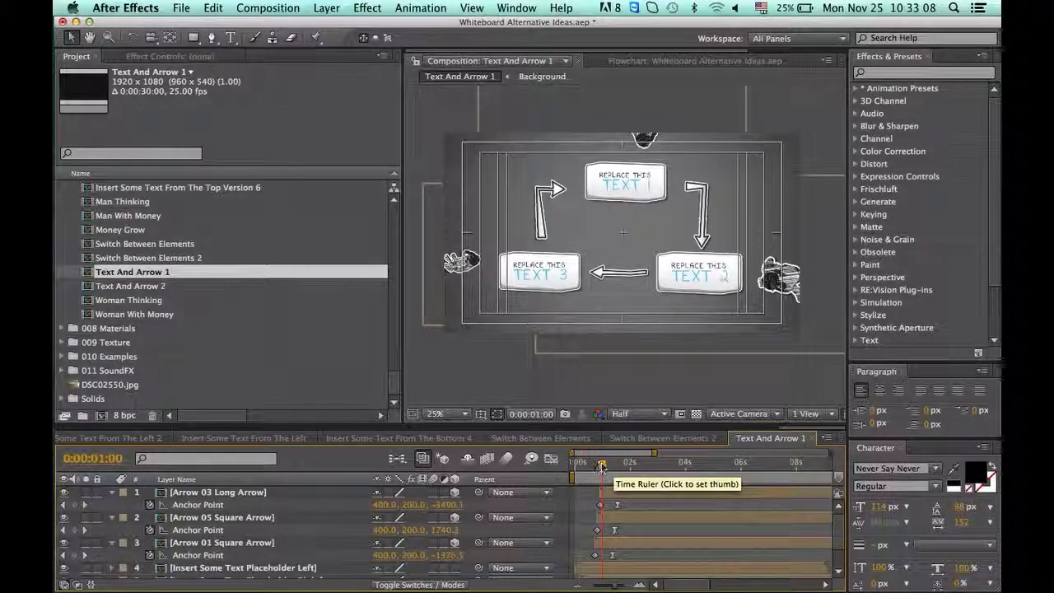
{"action": "left_click_drag", "start_coordinate": [626, 467], "coordinate": [635, 466]}
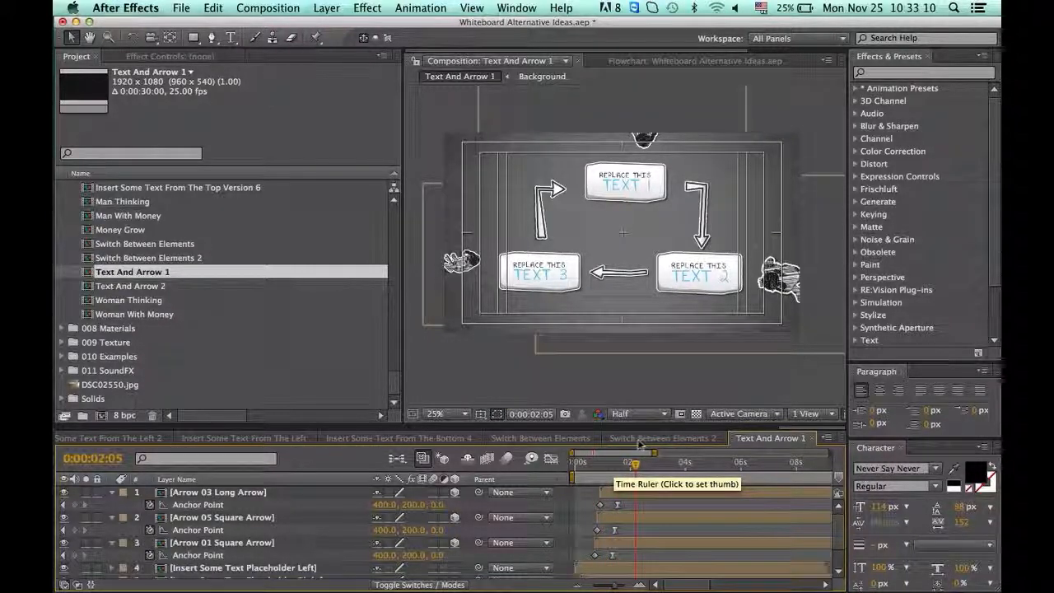
{"action": "left_click", "coordinate": [659, 272]}
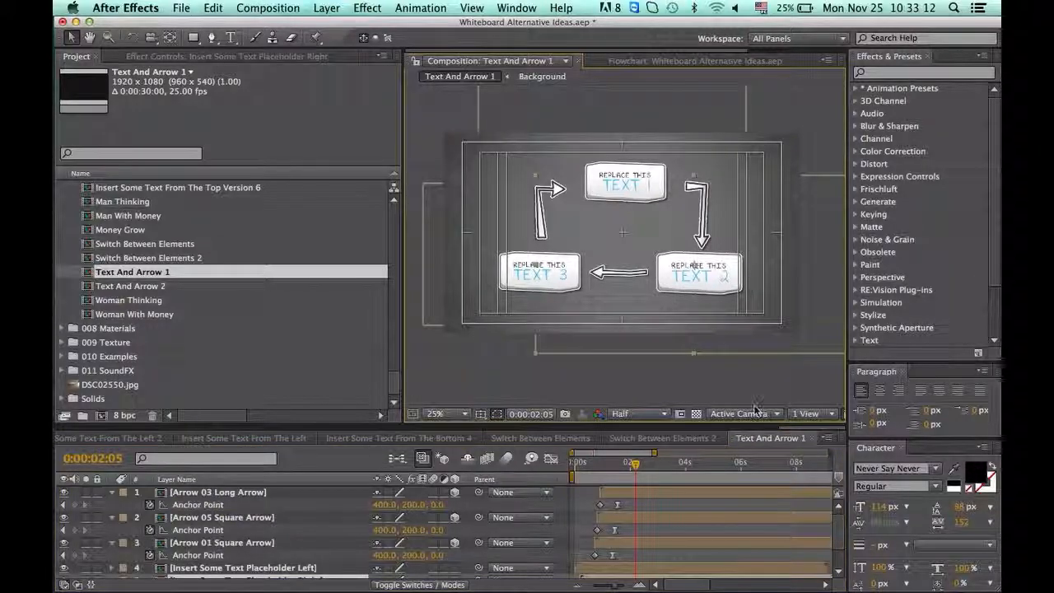
{"action": "mouse_move", "coordinate": [701, 270]}
{"action": "left_mouse_down"}
{"action": "mouse_move", "coordinate": [717, 280]}
{"action": "mouse_move", "coordinate": [688, 264]}
{"action": "mouse_move", "coordinate": [701, 269]}
{"action": "left_mouse_up"}
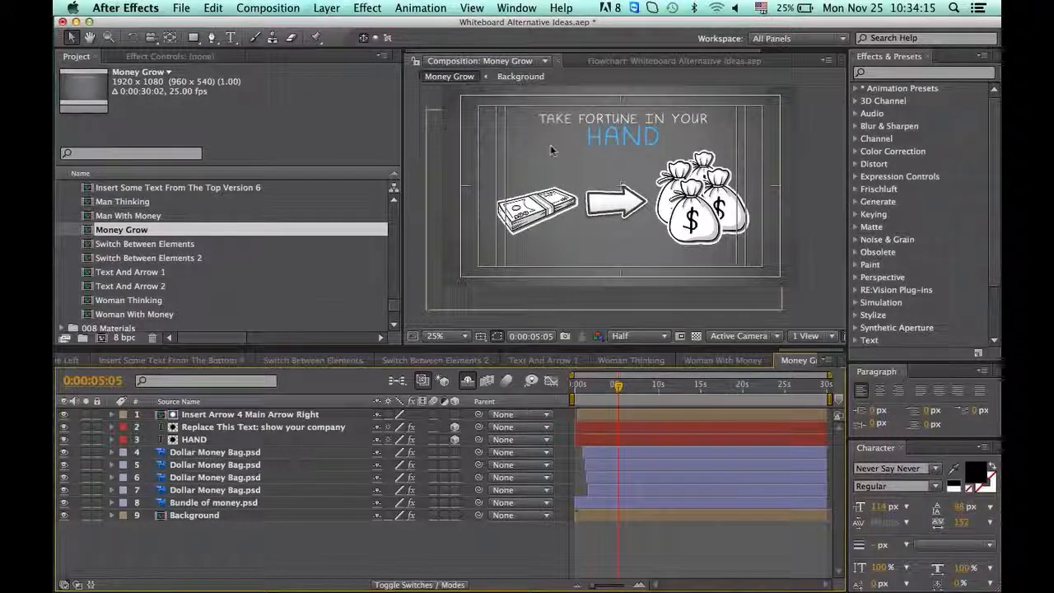
Examine the arrow and money bags in the Money Grow composition up close
{"action": "key", "text": "period"}
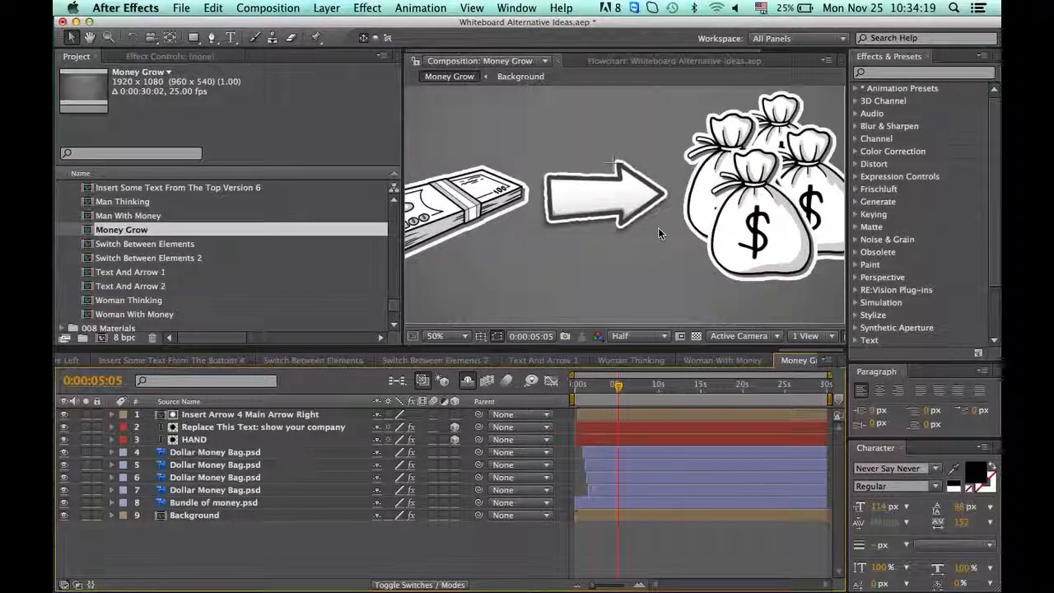
{"action": "key", "text": "comma"}
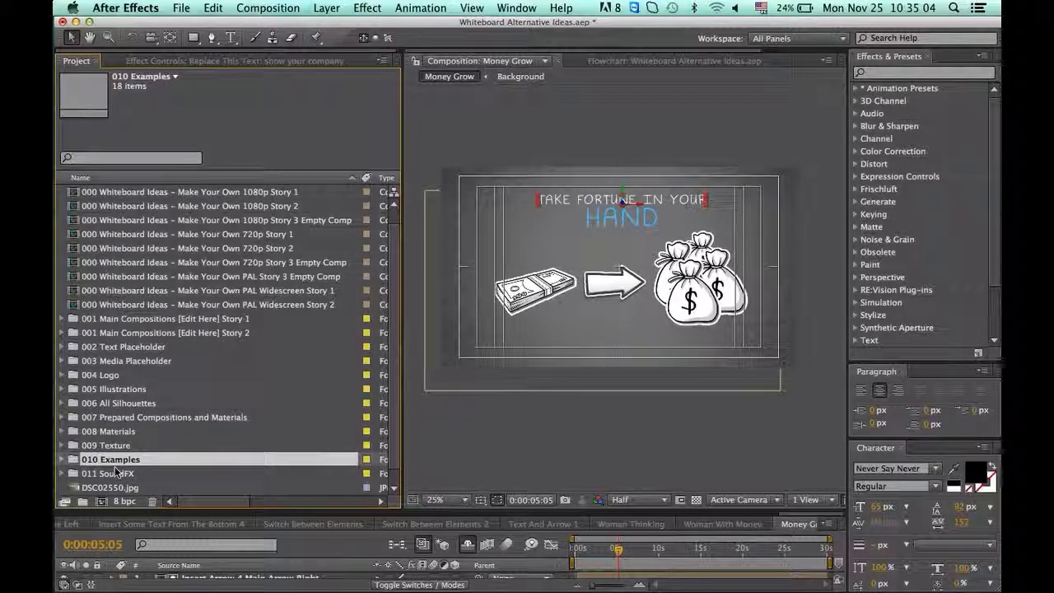
Expand the 010 Examples folder and inspect the sample images M11.jpg, M18.jpg and M1.jpg
{"action": "left_click", "coordinate": [62, 460]}
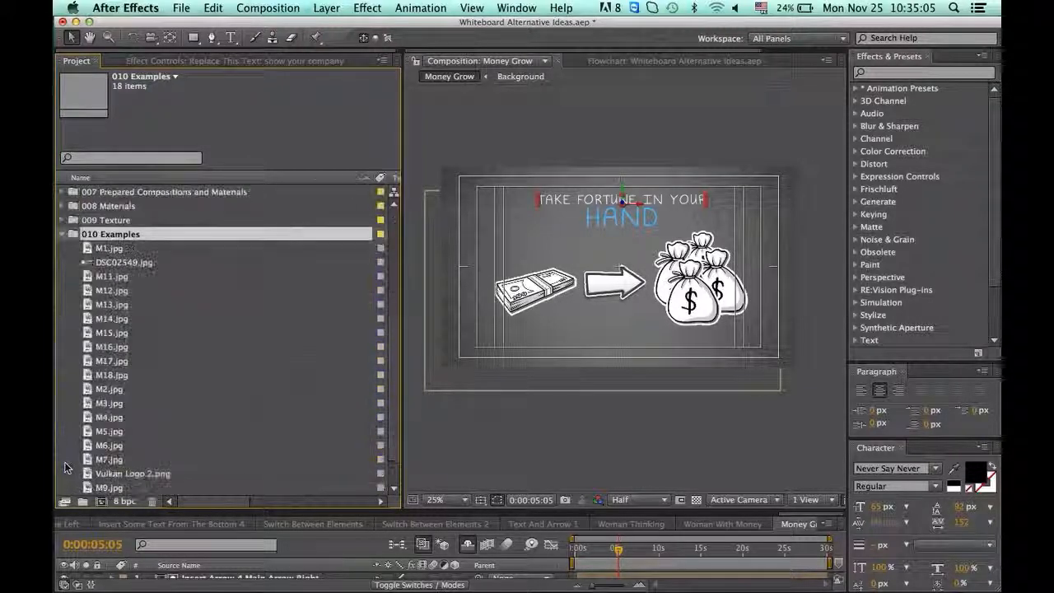
{"action": "left_click", "coordinate": [122, 278]}
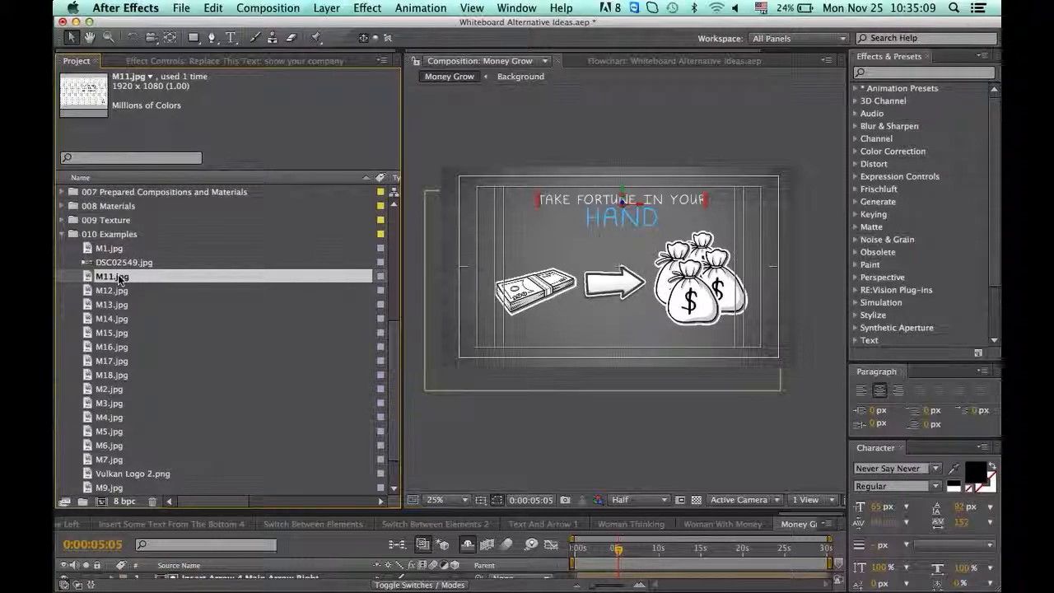
{"action": "left_click", "coordinate": [122, 376]}
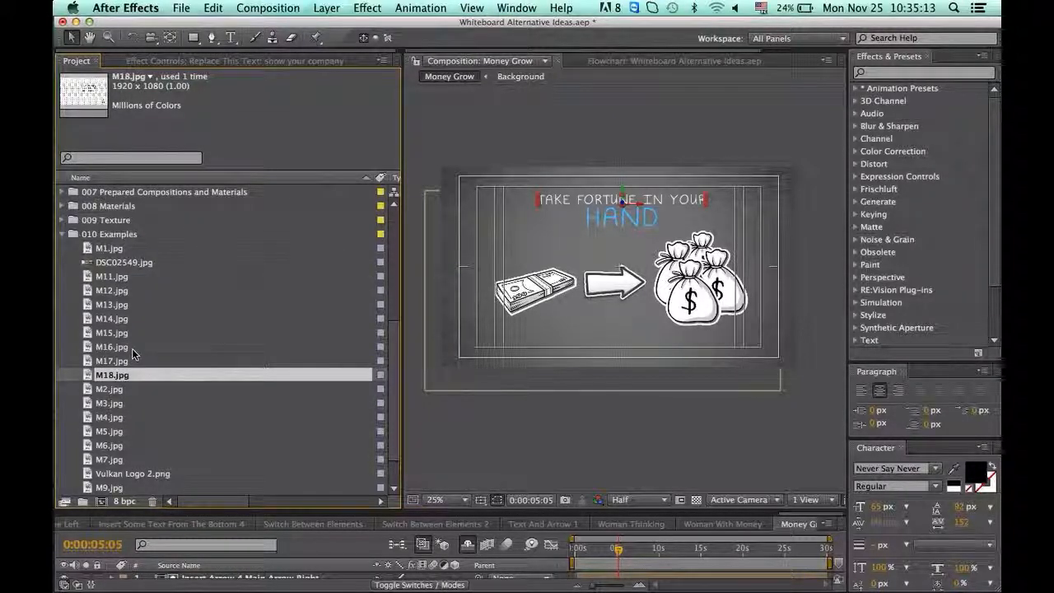
{"action": "left_click", "coordinate": [128, 238]}
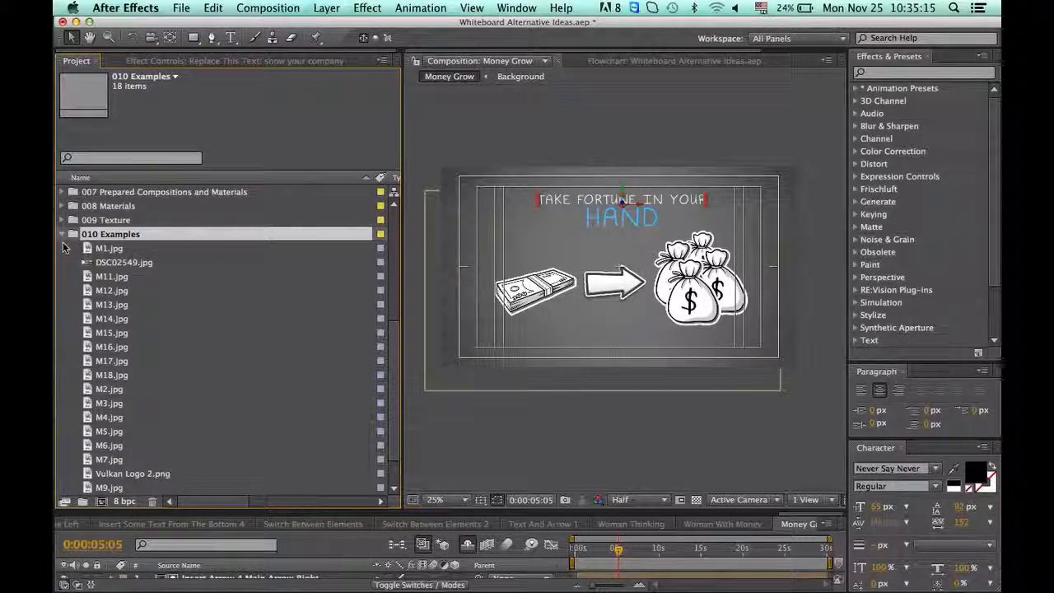
{"action": "left_click", "coordinate": [124, 249]}
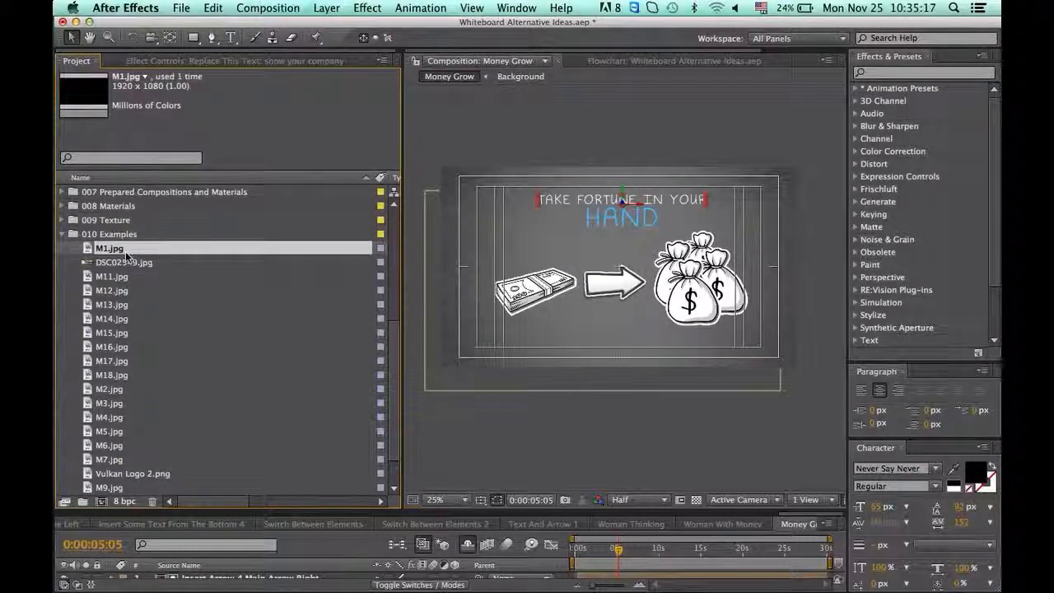
Open the file chooser for replacing the footage of the sample image M11.jpg in the 010 Examples folder
{"action": "left_click", "coordinate": [164, 280]}
{"action": "right_click", "coordinate": [128, 284]}
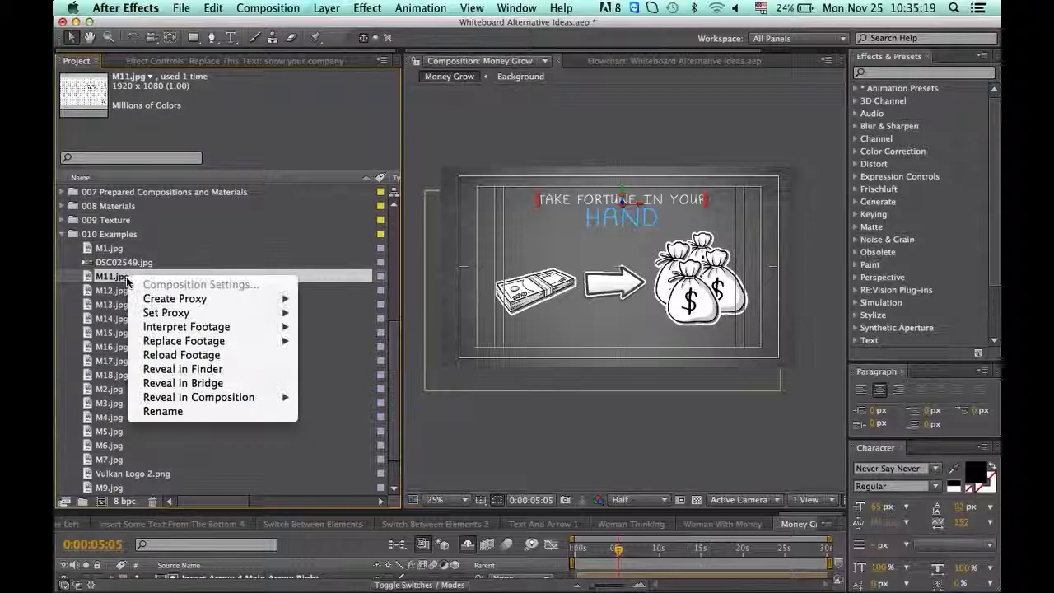
{"action": "mouse_move", "coordinate": [215, 342]}
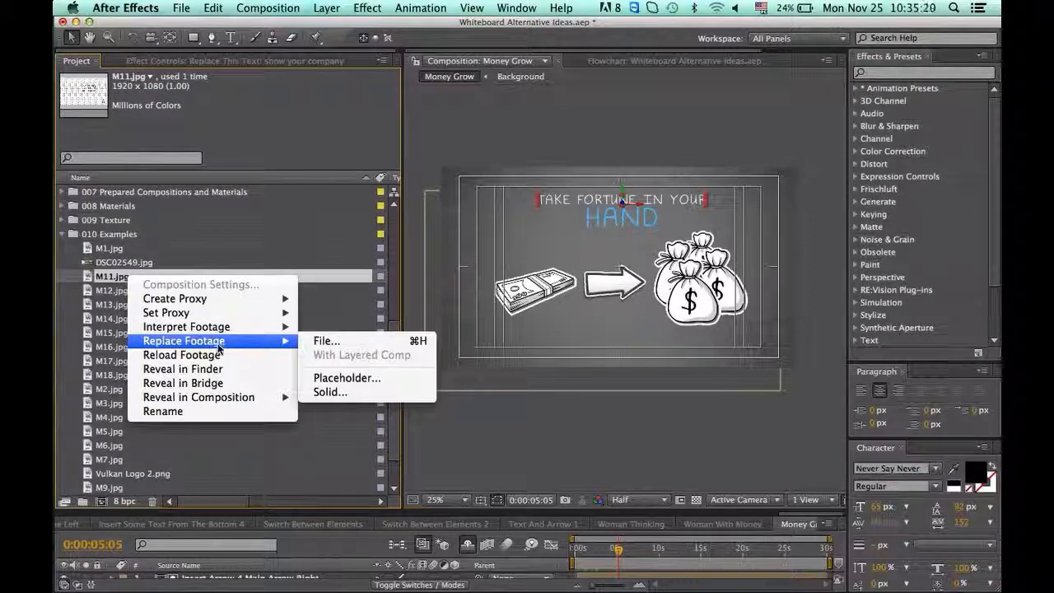
{"action": "left_click", "coordinate": [346, 344]}
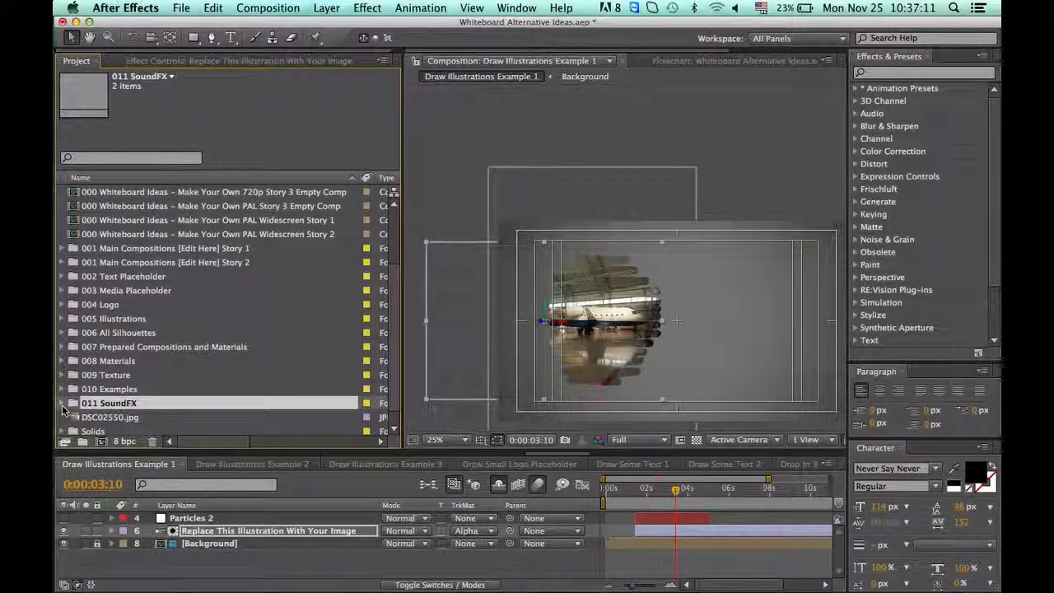
Expand the 011 SoundFX folder and inspect the audio files Sound FX For Story 1.mp3 and Sound FX For Story 2.mp3
{"action": "double_click", "coordinate": [94, 405]}
{"action": "scroll", "coordinate": [136, 401], "scroll_direction": "down", "scroll_amount": 4}
{"action": "left_click", "coordinate": [155, 391]}
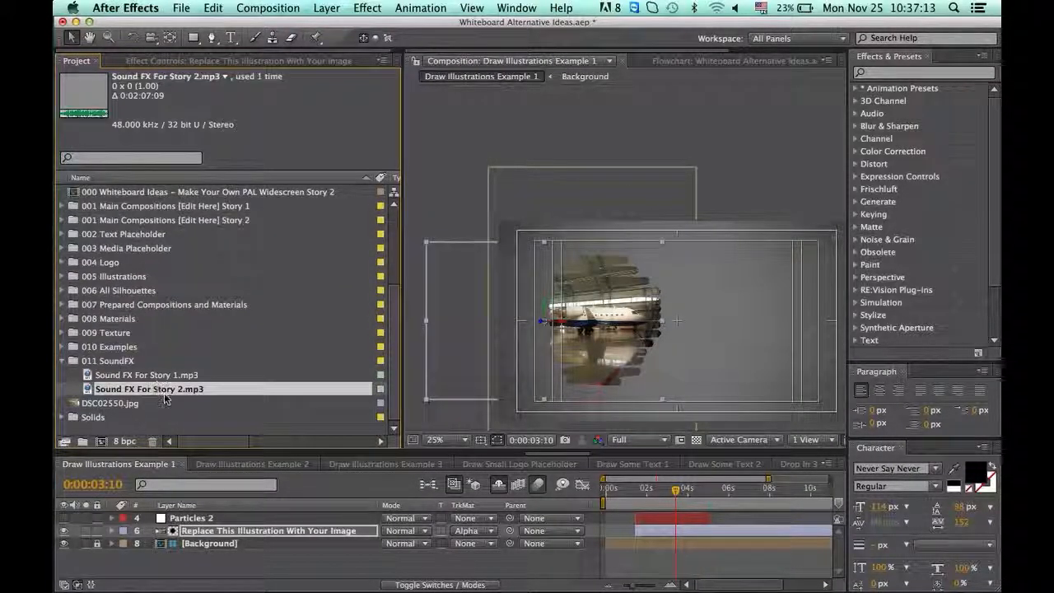
{"action": "left_click", "coordinate": [153, 376]}
{"action": "left_click", "coordinate": [156, 390]}
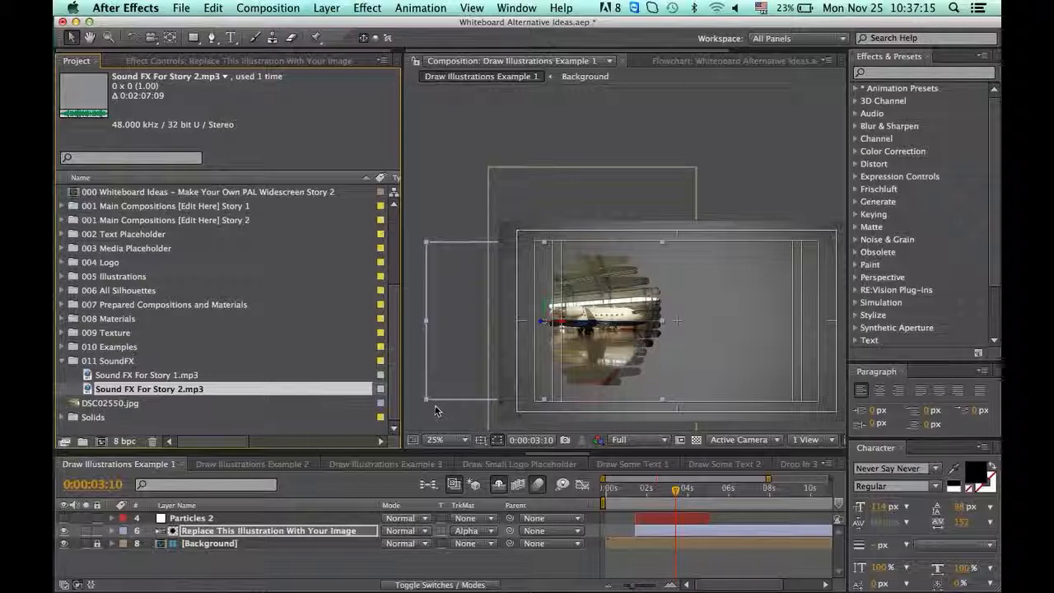
Find the main Make Your Own 1080p Story 2 composition among the open timelines
{"action": "left_click", "coordinate": [211, 463]}
{"action": "left_click", "coordinate": [175, 463]}
{"action": "scroll", "coordinate": [176, 460], "scroll_direction": "up", "scroll_amount": 5}
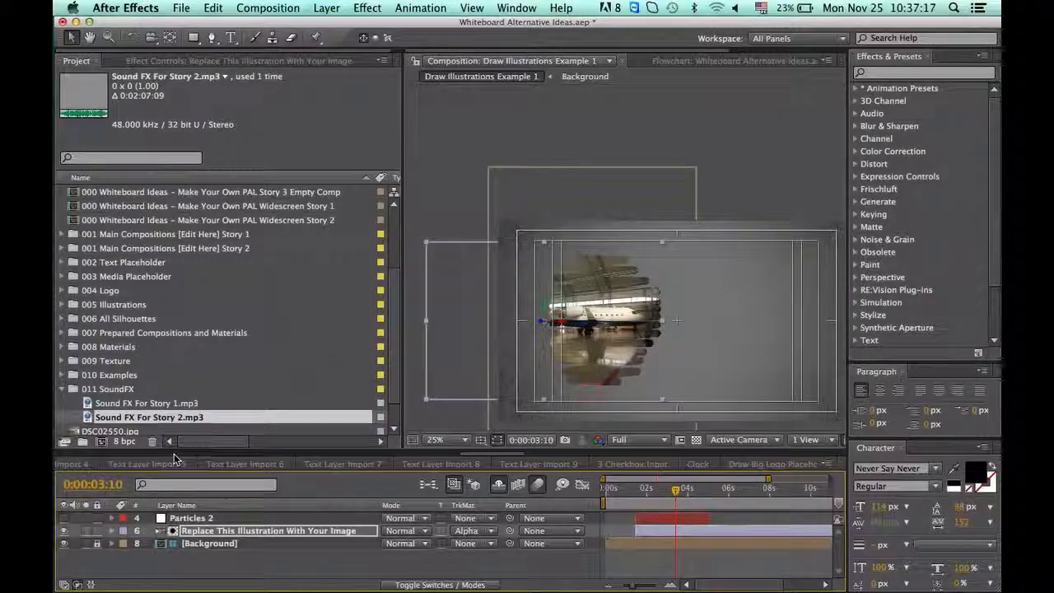
{"action": "scroll", "coordinate": [175, 459], "scroll_direction": "up", "scroll_amount": 8}
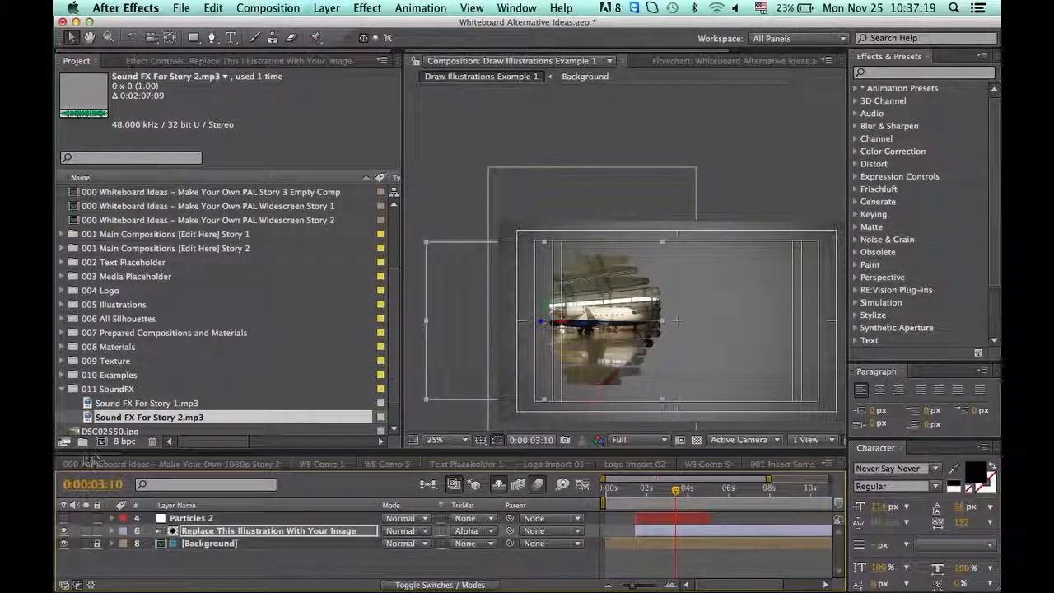